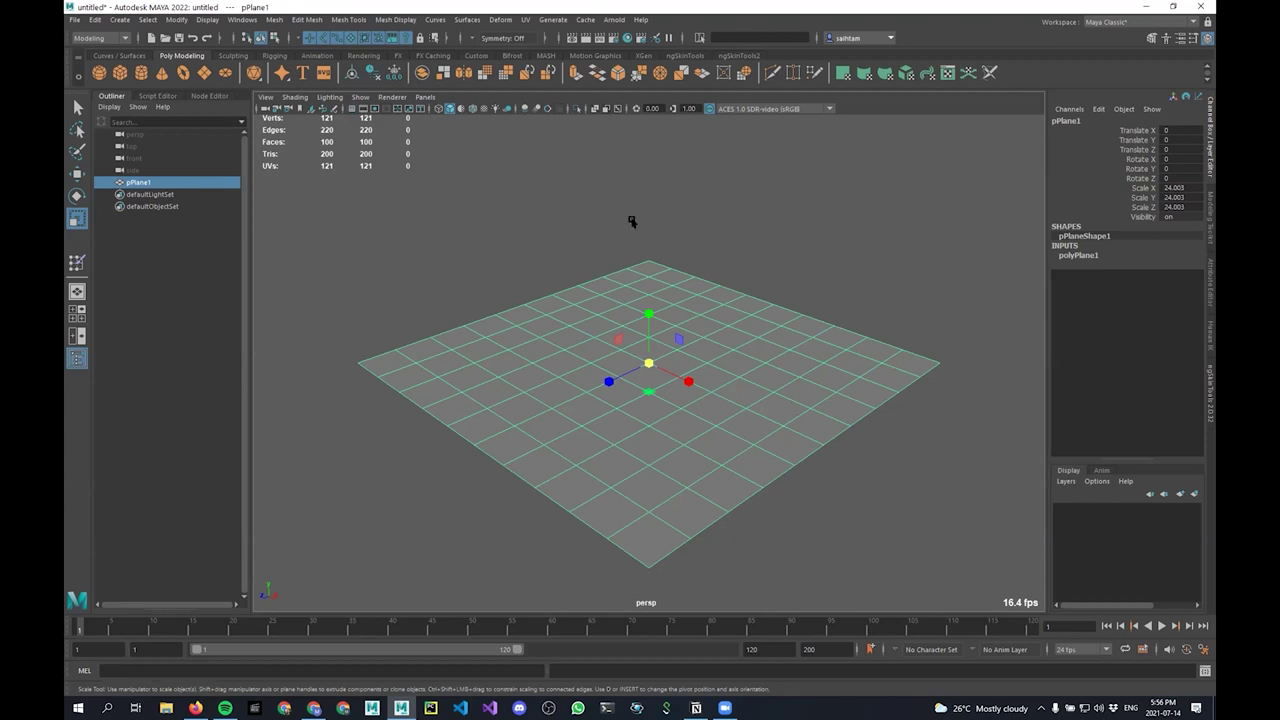
Apply a cluster deformer to the plane and set the cluster handle's Translate Y to 5
left_click_drag(530, 220, 610, 222, "alt")
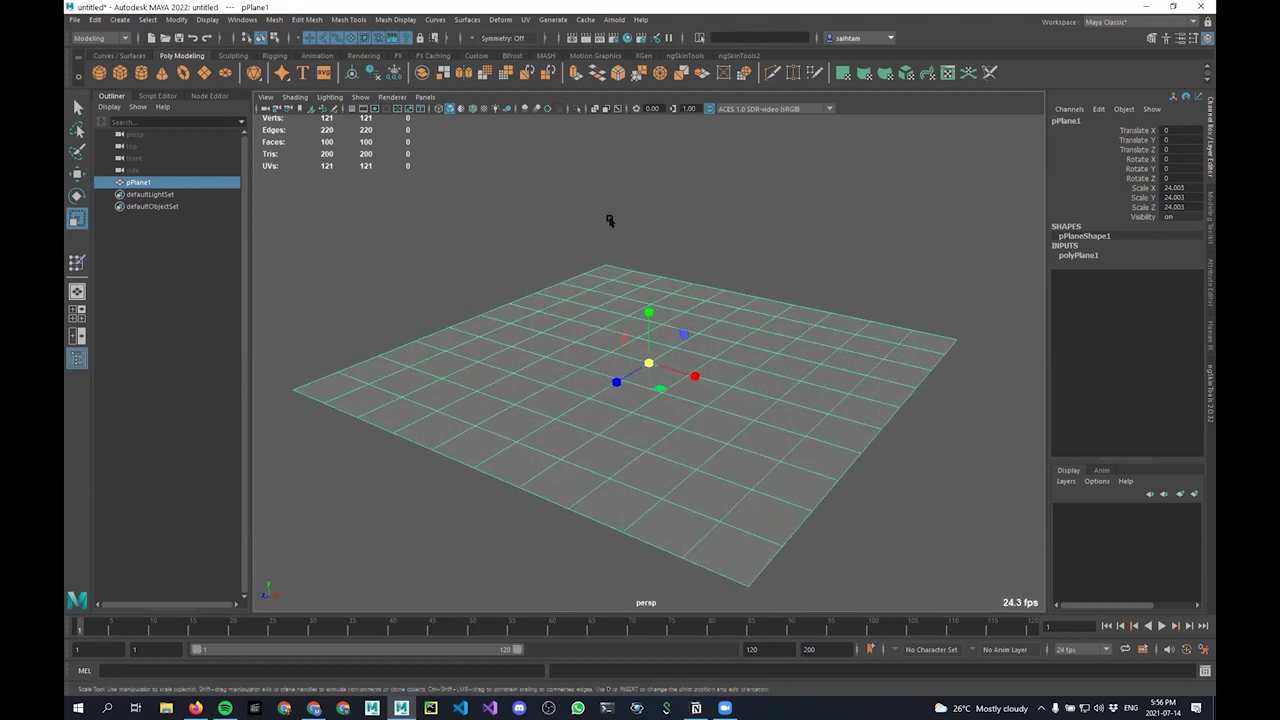
left_click(500, 19)
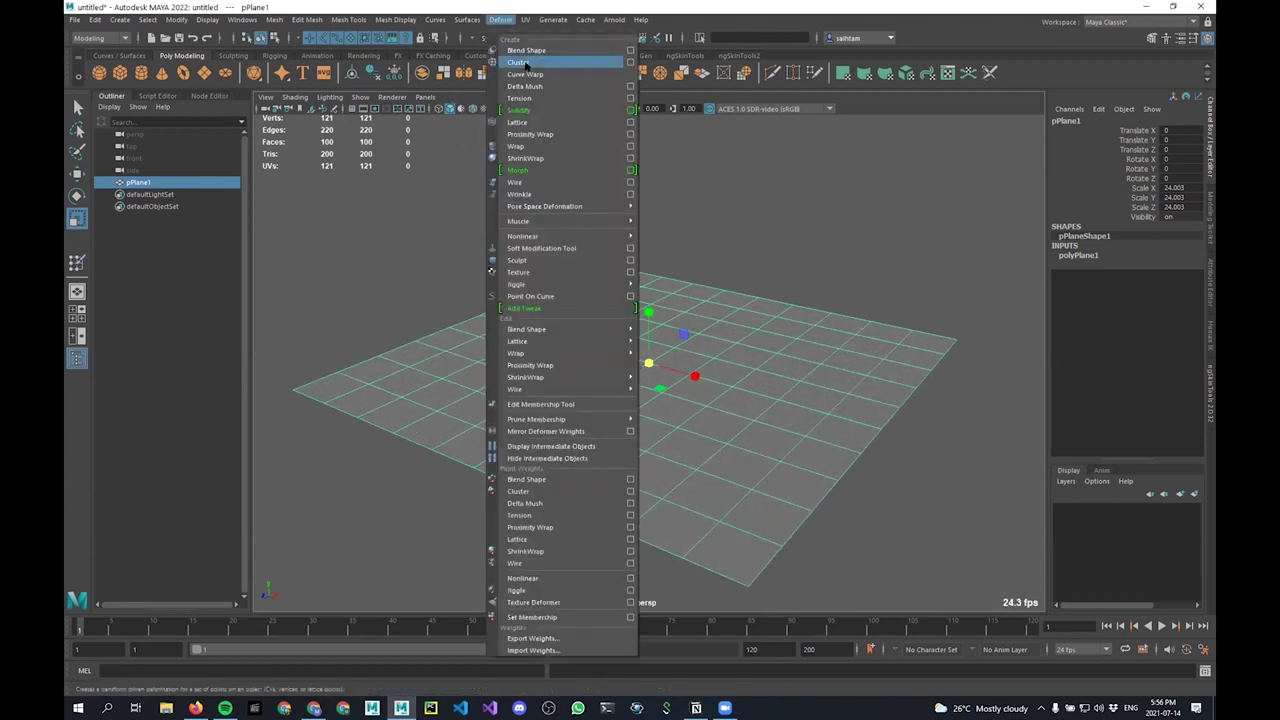
left_click(530, 63)
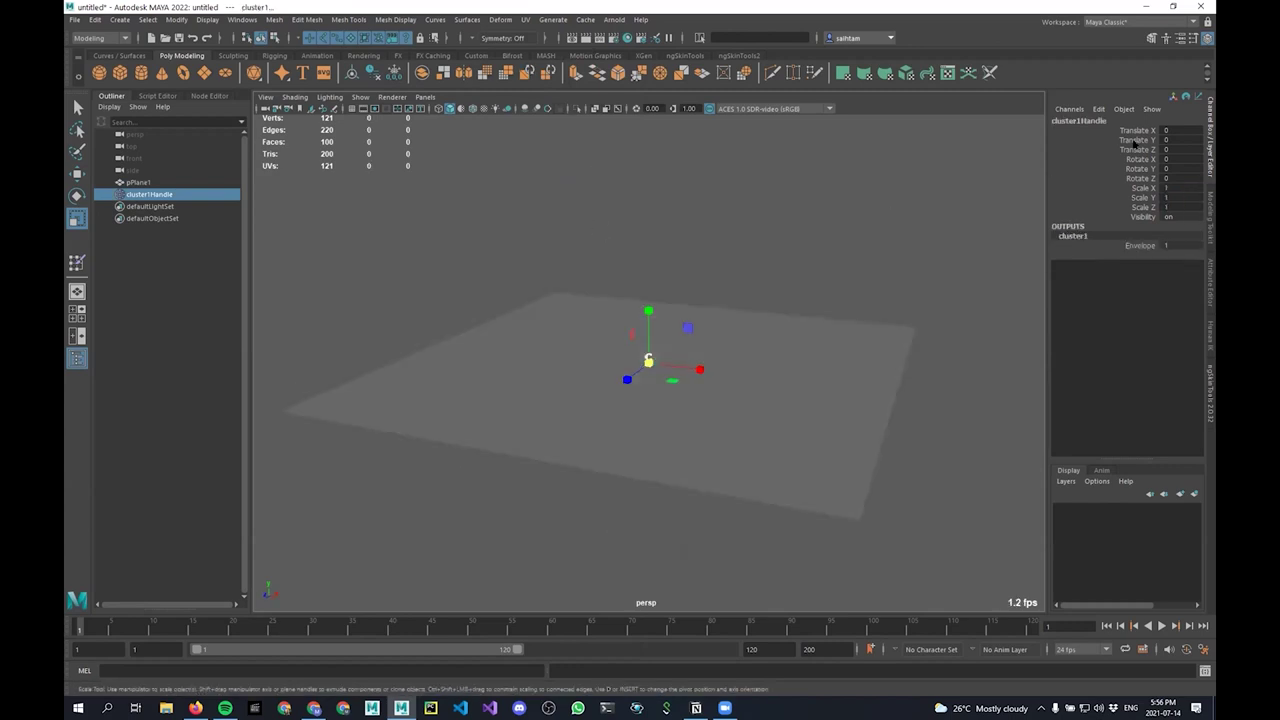
left_click(1168, 138)
type("5")
key("Return")
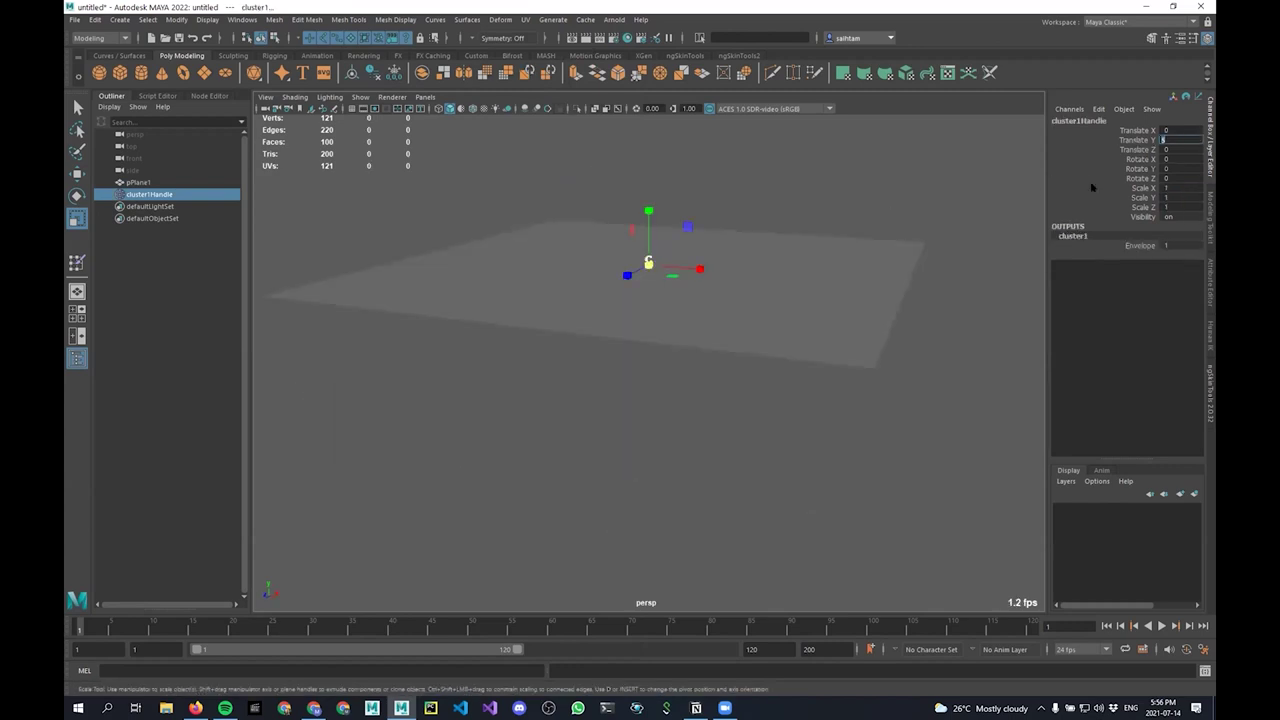
Assign a new primitive falloff to the plane entry in cluster1's deformer input attributes
left_click(826, 195)
left_click(206, 197)
key("ctrl+a")
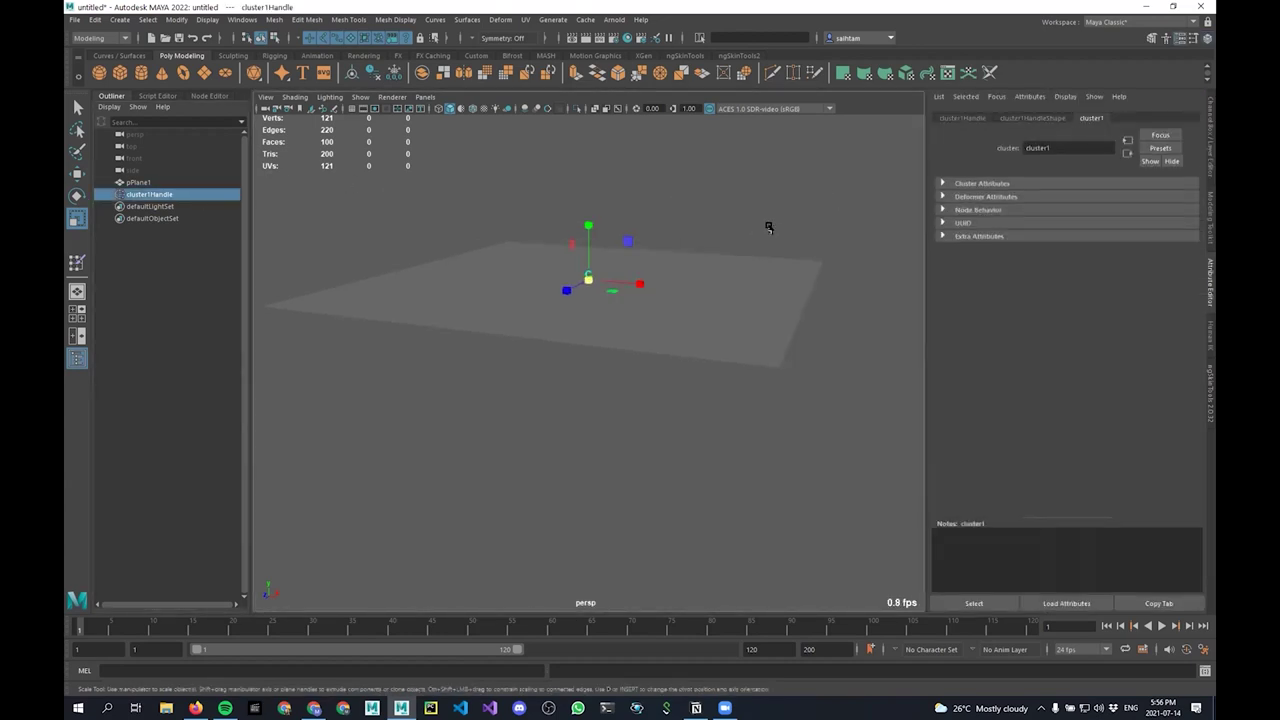
left_click(966, 118)
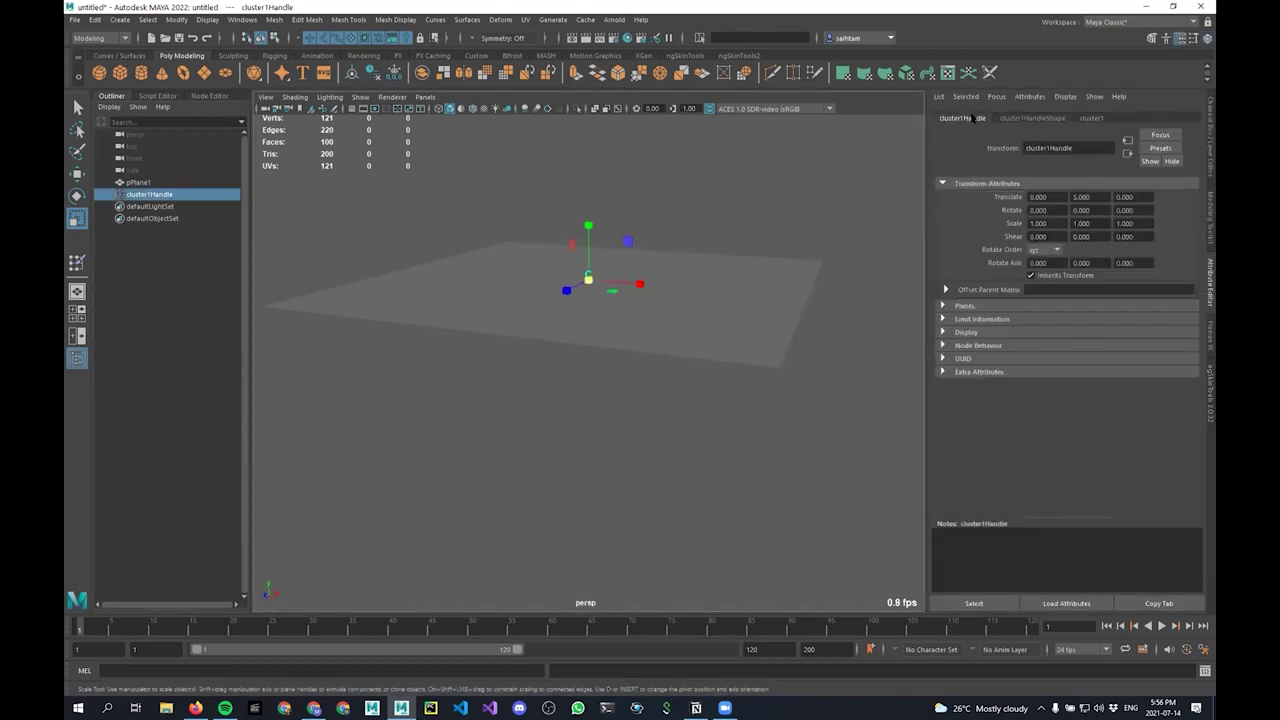
left_click(1092, 118)
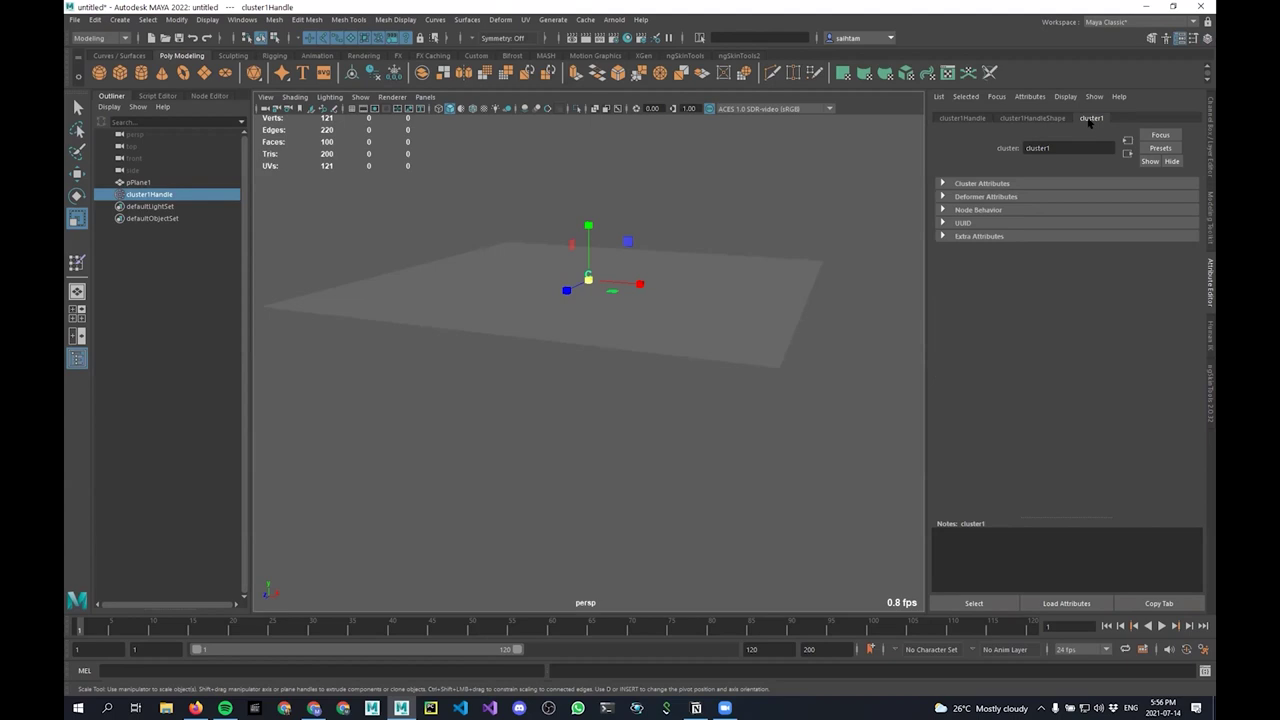
left_click(980, 197)
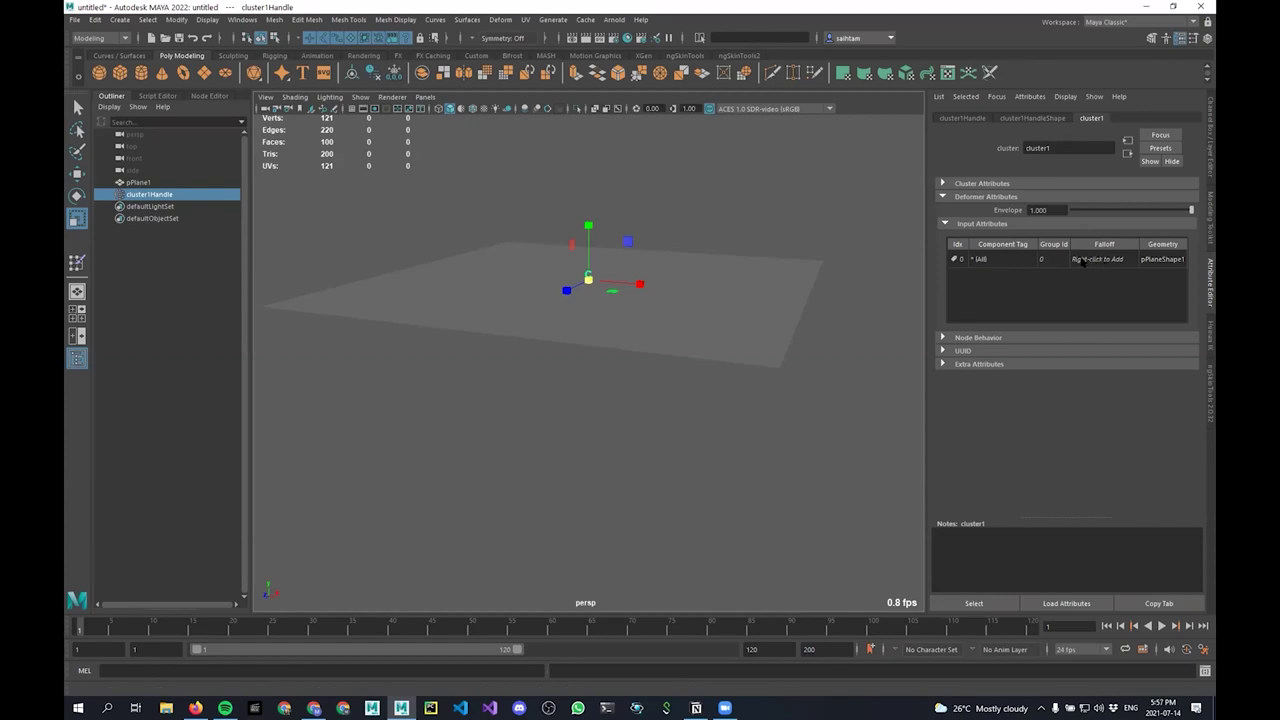
right_click(1101, 260)
mouse_move(1100, 284)
left_click(1017, 285)
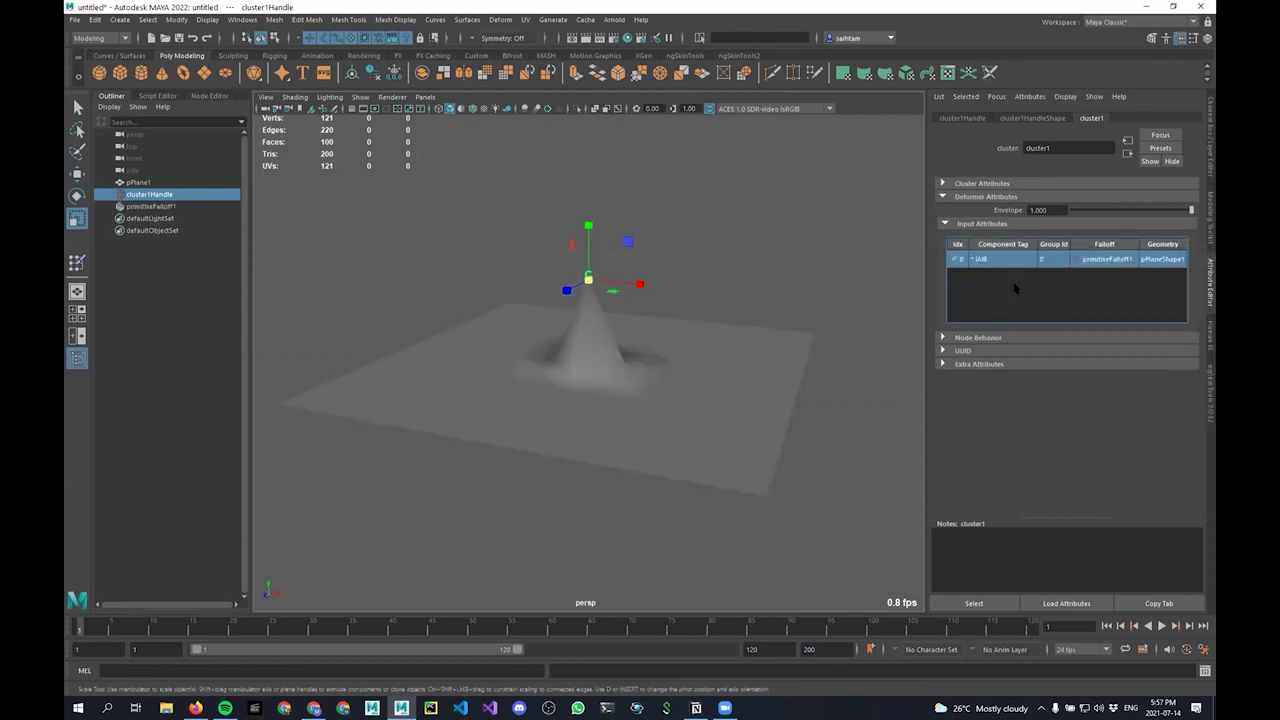
Turn on wireframe-on-shaded display in the perspective view and clear the selection
mouse_move(743, 271)
left_mouse_down("alt")
mouse_move(746, 284)
mouse_move(753, 275)
left_mouse_up("alt")
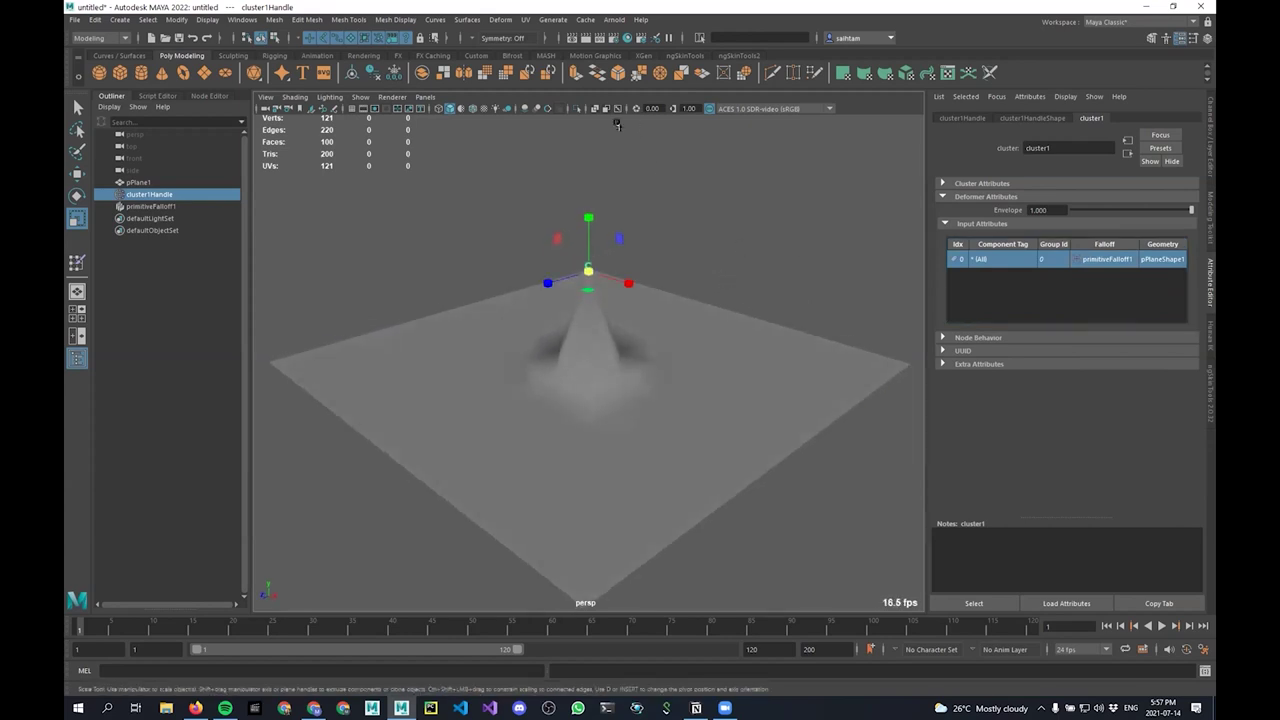
left_click(473, 109)
left_click_drag(427, 262, 480, 229, "alt")
left_click(480, 228)
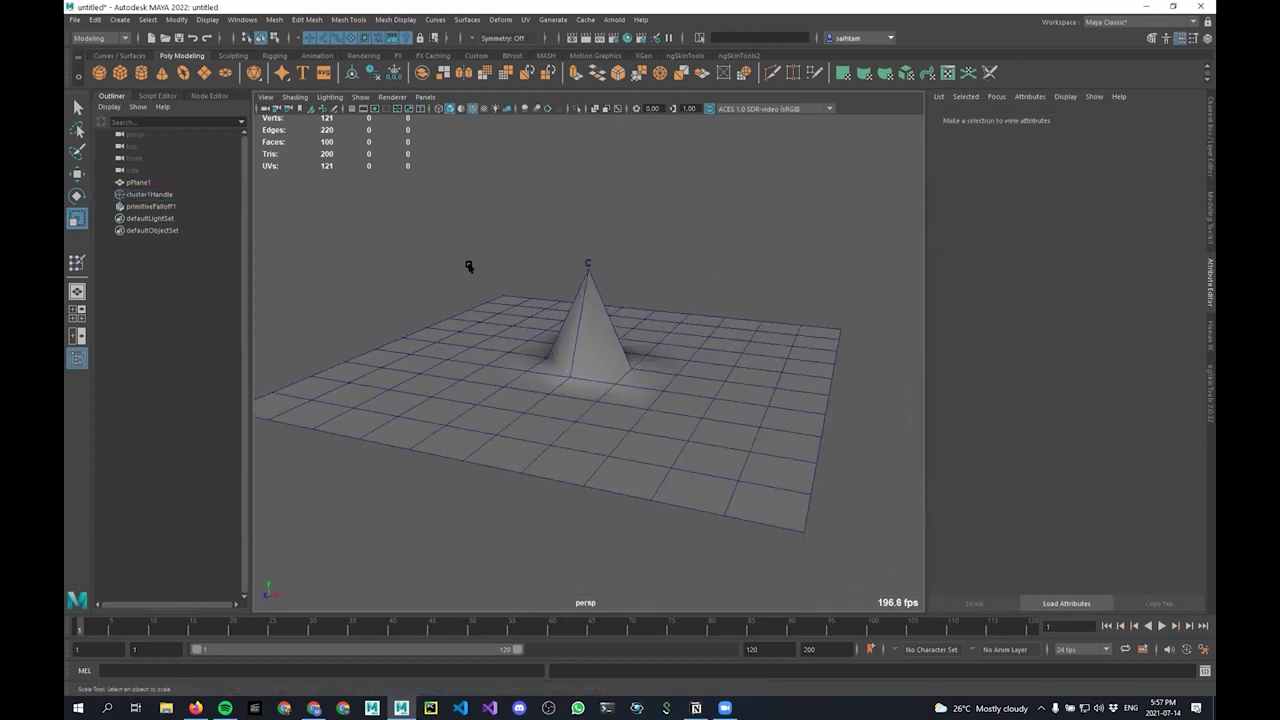
Select primitiveFalloff1 and enlarge it uniformly to a scale of about 6.08
left_click(152, 207)
mouse_move(629, 375)
left_mouse_down("alt")
mouse_move(602, 368)
mouse_move(772, 372)
left_mouse_up("alt")
key("5")
right_click_drag(686, 372, 623, 371, "alt")
key("w")
mouse_move(623, 371)
left_mouse_down("alt")
mouse_move(613, 393)
mouse_move(693, 436)
mouse_move(725, 350)
mouse_move(525, 360)
mouse_move(610, 377)
left_mouse_up("alt")
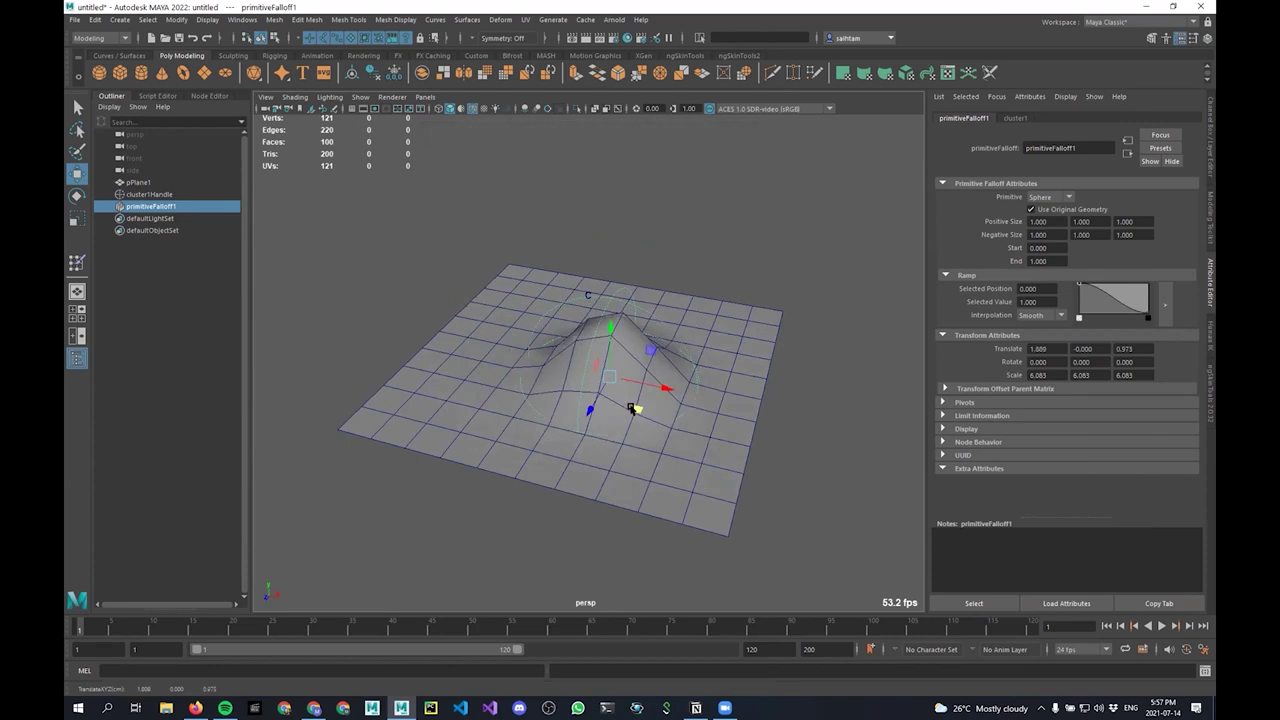
Move the primitive falloff across the plane to about X 7.85, Z -2.37
left_click_drag(632, 408, 661, 407)
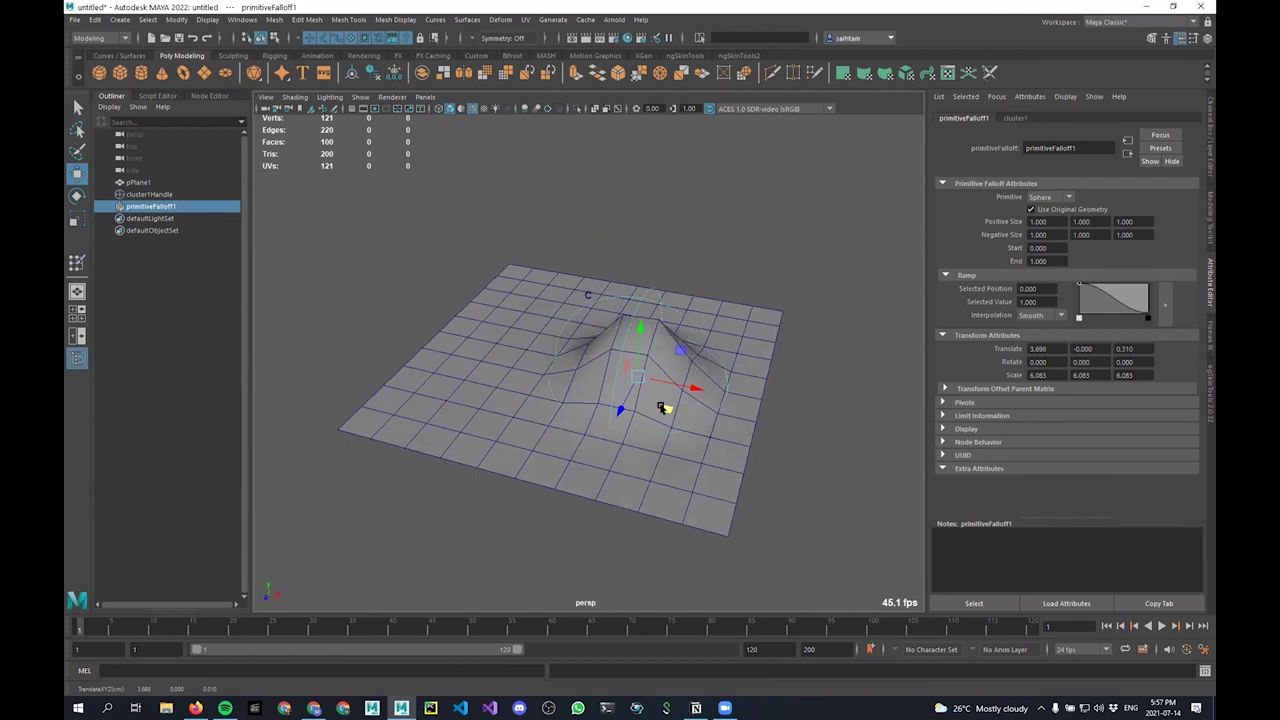
left_click_drag(573, 255, 590, 289, "alt")
left_click_drag(665, 375, 734, 394, "alt")
right_click_drag(560, 338, 649, 360, "alt")
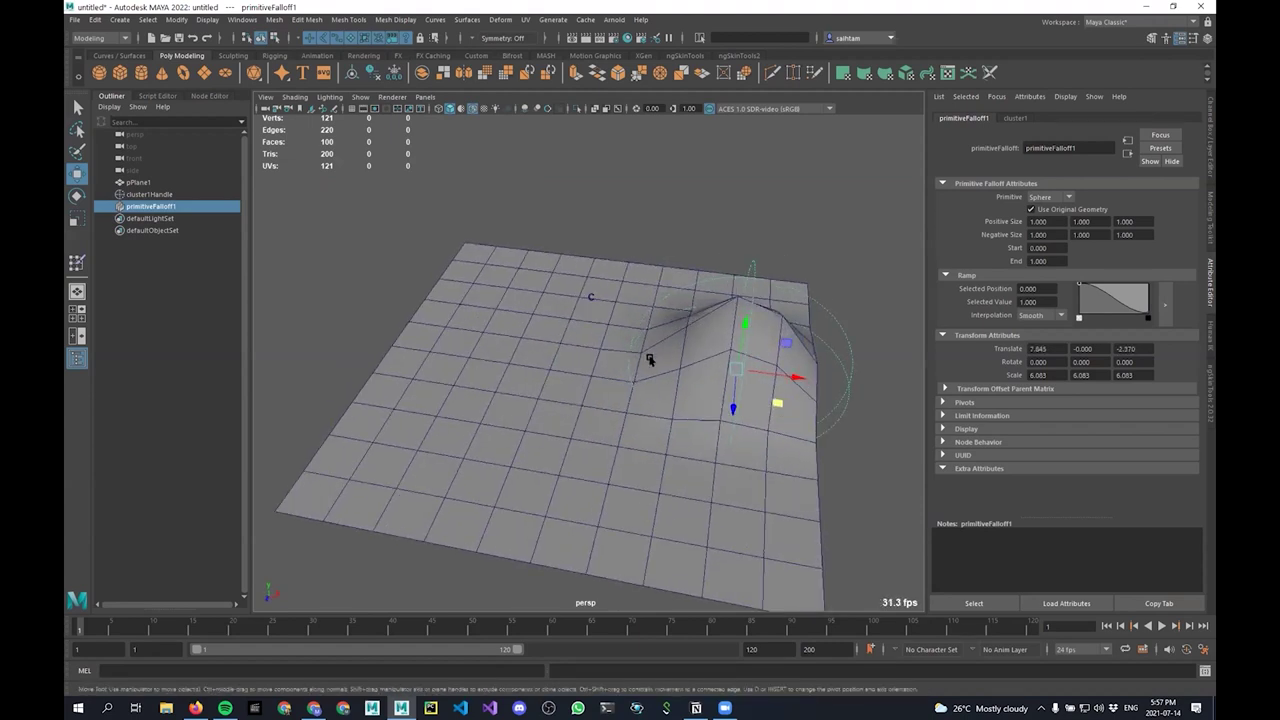
Increase the plane's width and height subdivisions to 41 each
middle_click_drag(649, 360, 601, 355, "alt")
left_click(471, 331)
key("ctrl+a")
left_click_drag(994, 343, 820, 335, "alt")
left_click(1077, 265)
left_click_drag(1120, 293, 1120, 303)
middle_click_drag(971, 329, 741, 337)
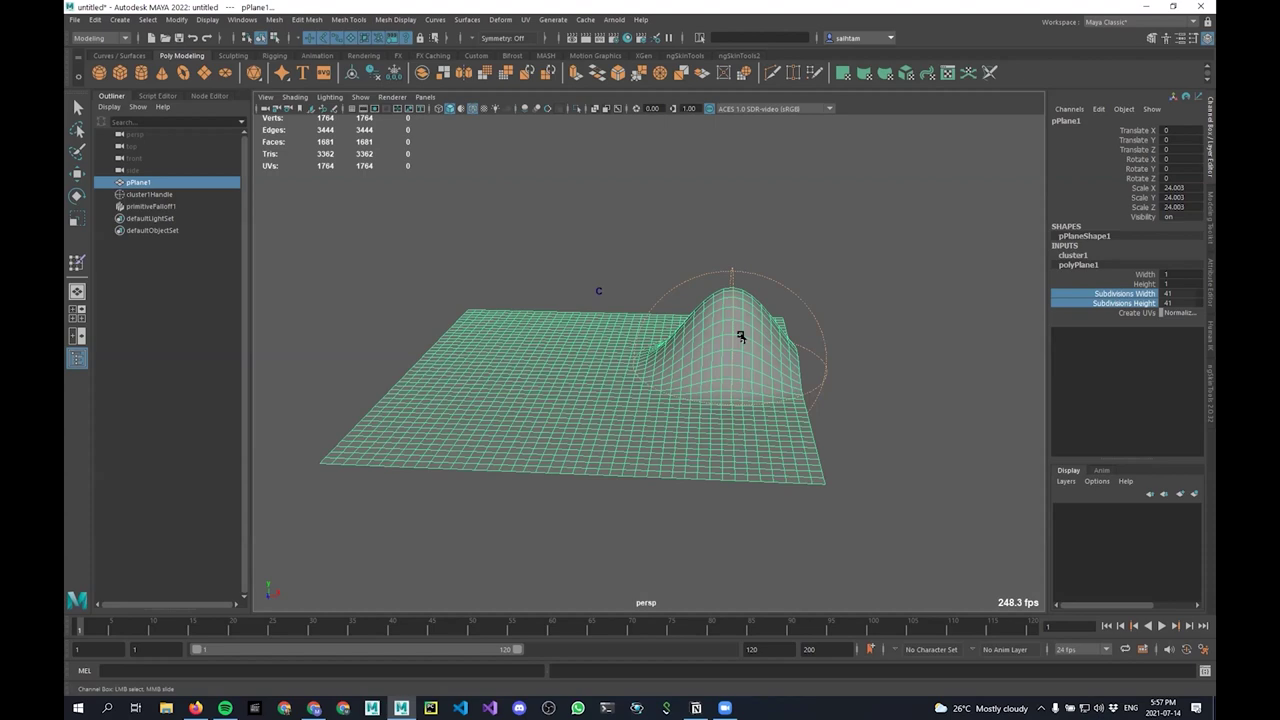
Assign a new blend falloff to cluster1's plane input, on top of its existing primitive falloff
left_click(793, 291)
key("w")
scroll(746, 272, "up", 2)
key("ctrl+a")
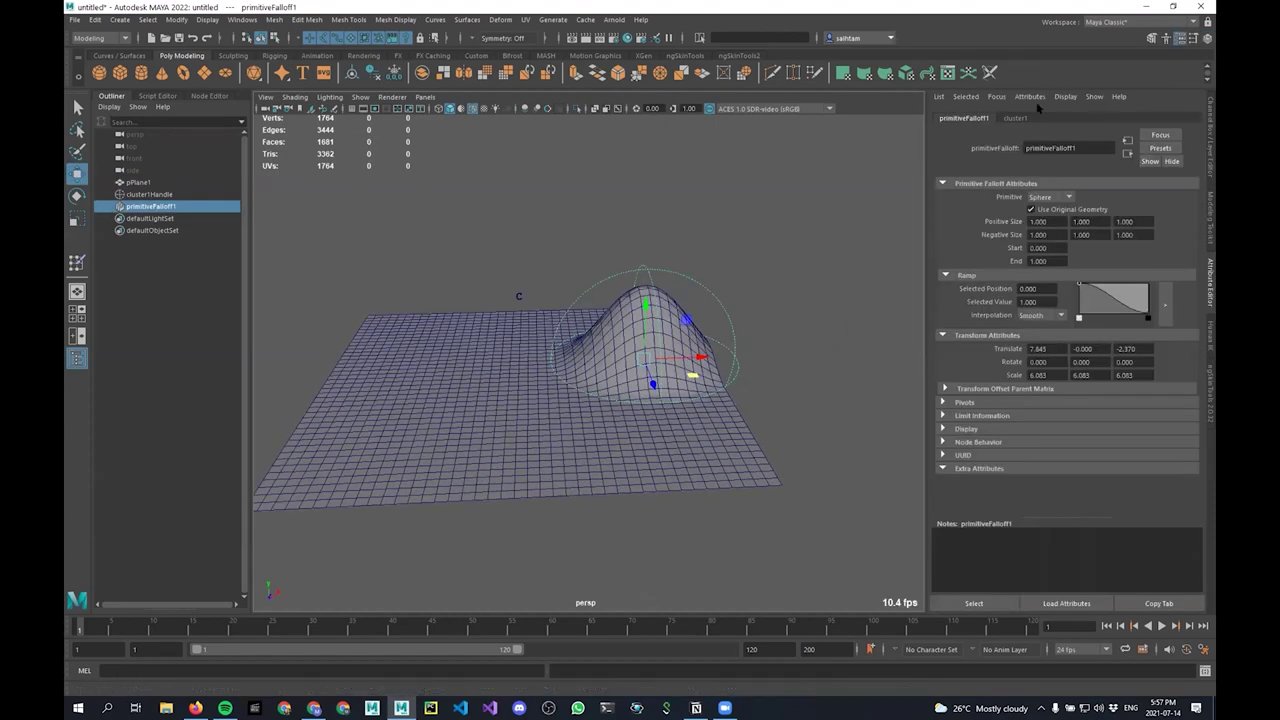
left_click(1008, 118)
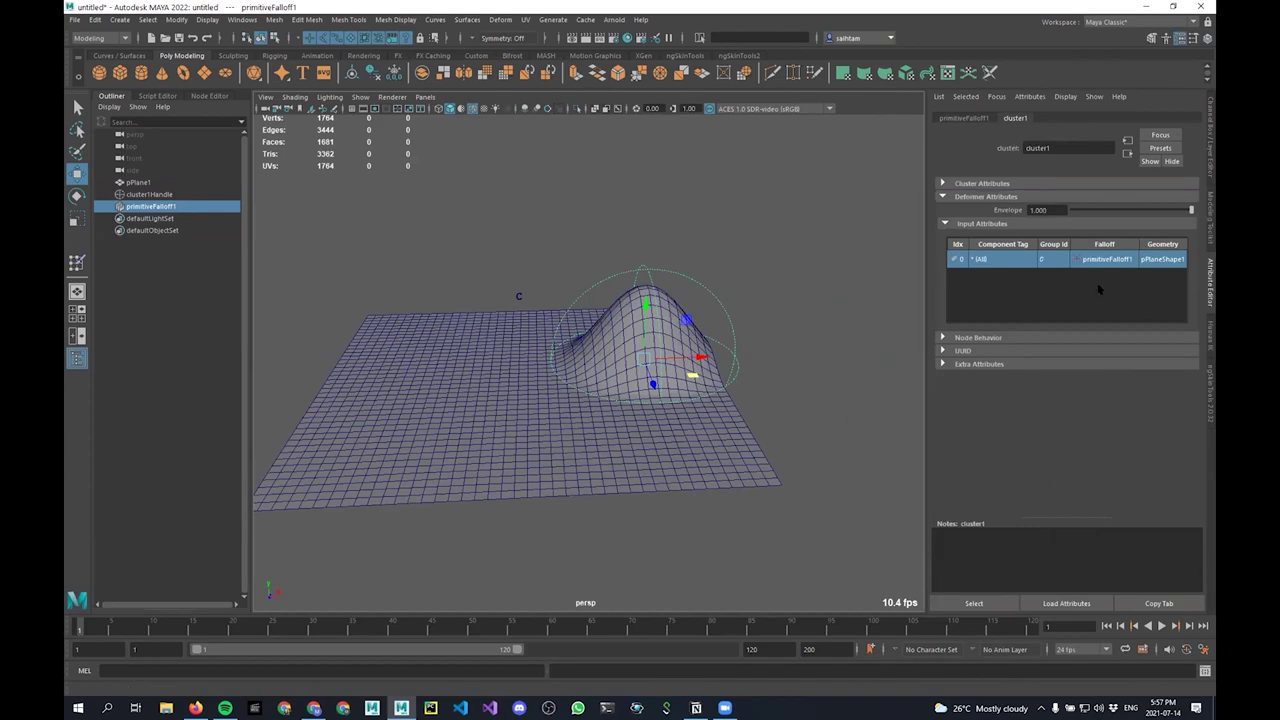
left_click_drag(655, 345, 790, 403, "alt")
key("ctrl+z")
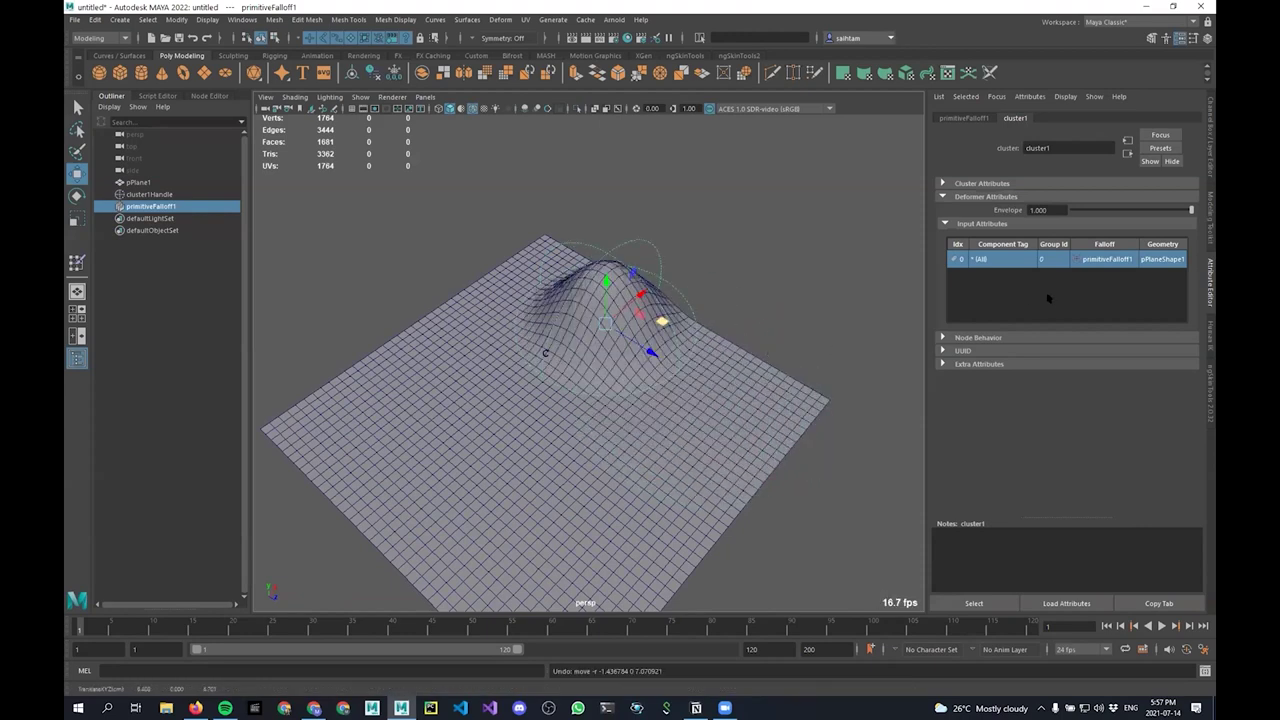
right_click(1098, 262)
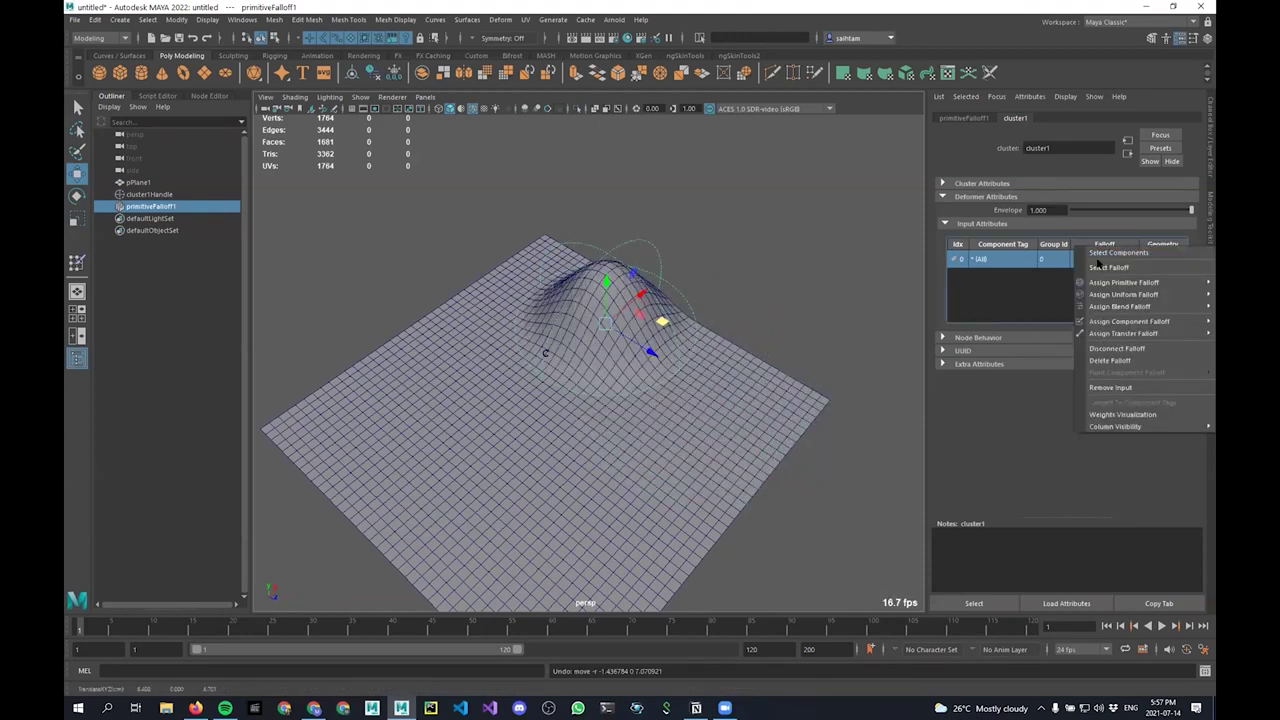
mouse_move(1108, 307)
left_click(1040, 306)
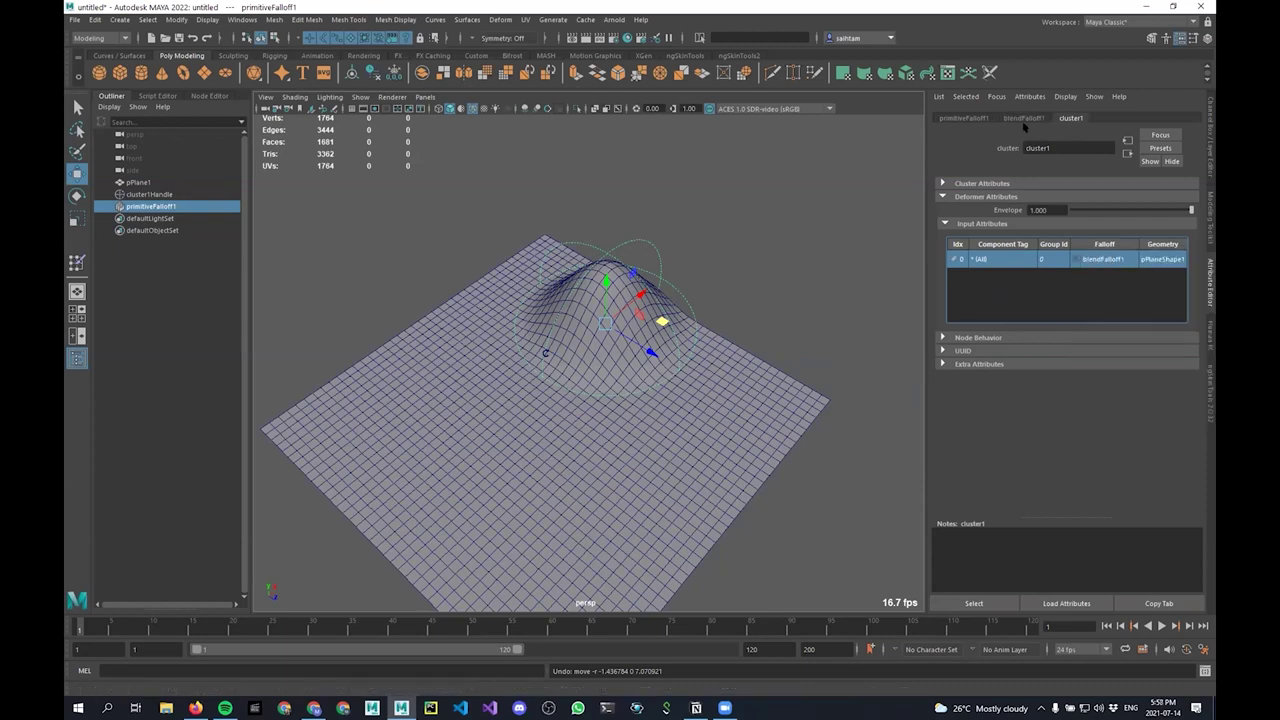
Add a newly created second primitive falloff to blendFalloff1's list
left_click(1026, 119)
left_click(1052, 302)
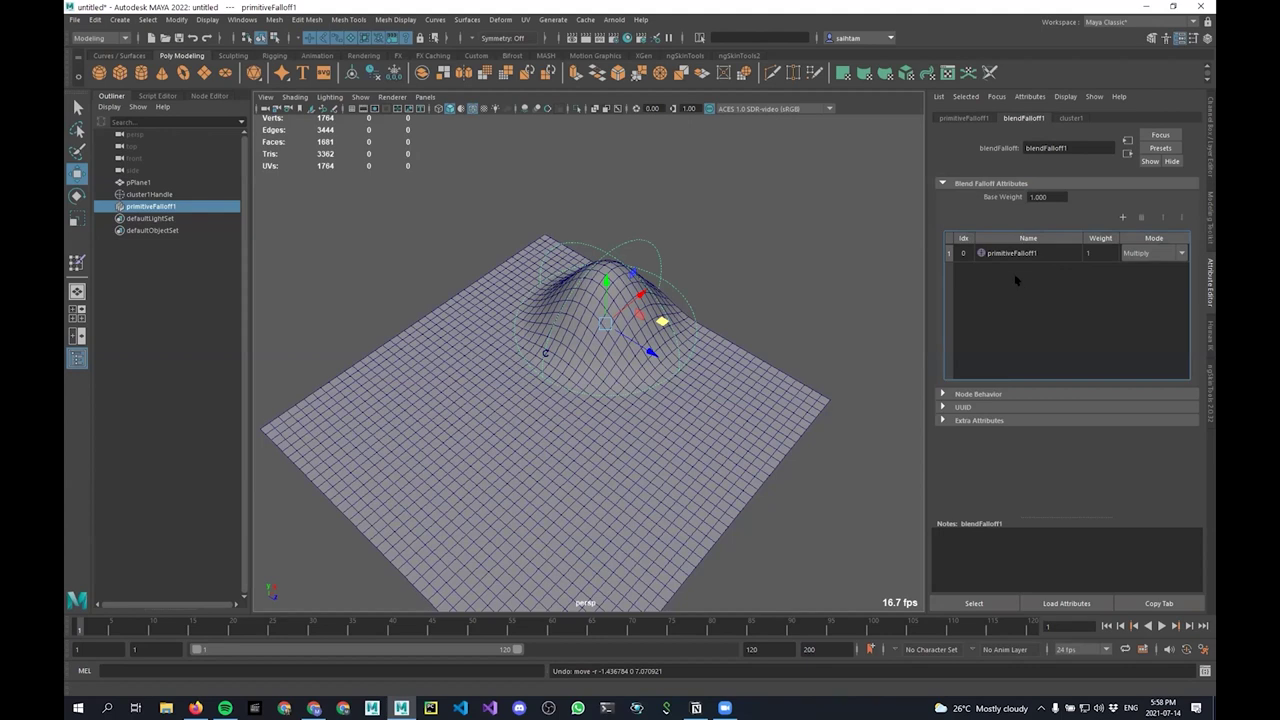
right_click(1015, 280)
mouse_move(1047, 289)
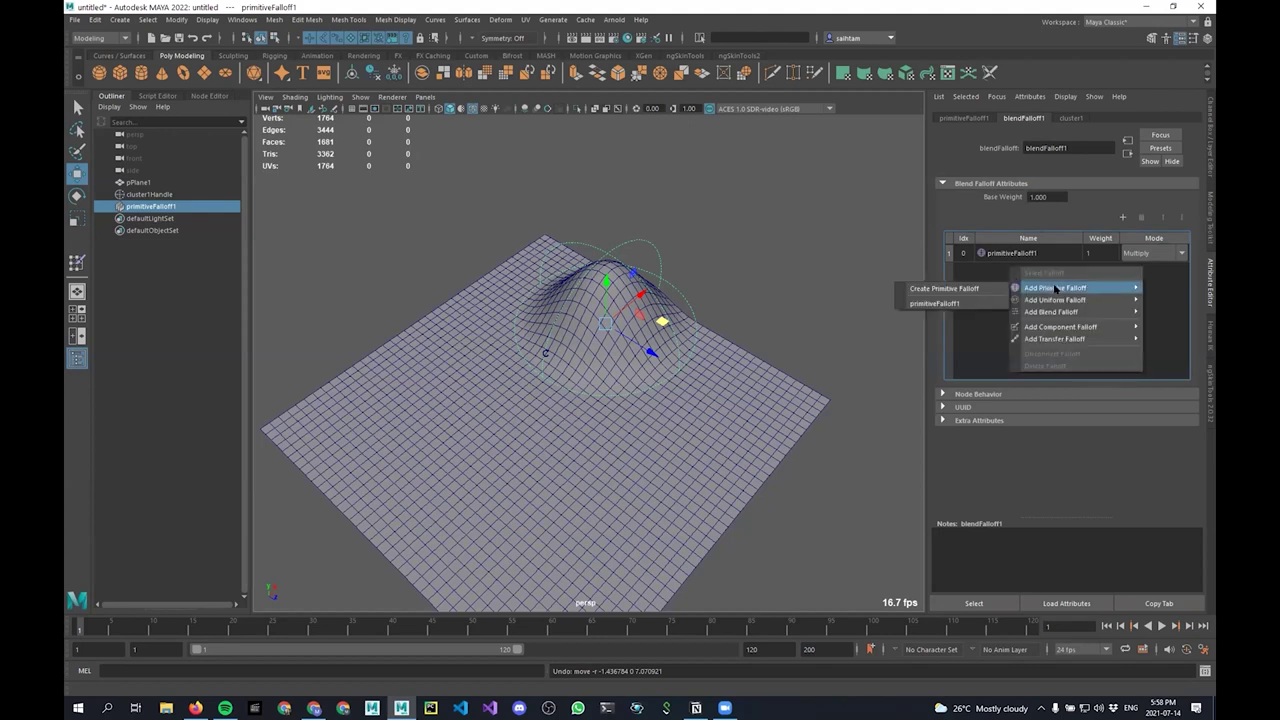
left_click(960, 289)
left_click_drag(656, 362, 616, 342, "alt")
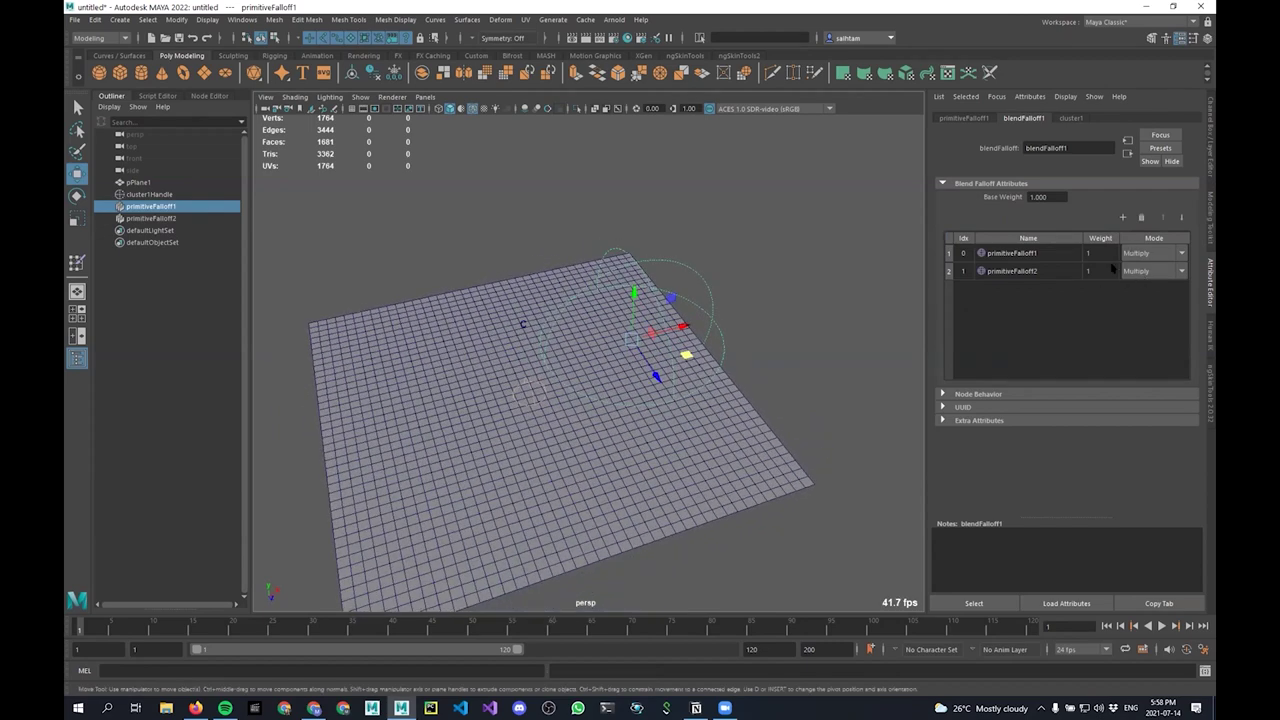
Set primitiveFalloff2's blend mode to Subtract, then enlarge it and place it on the plane in front of the hill
left_click(1165, 272)
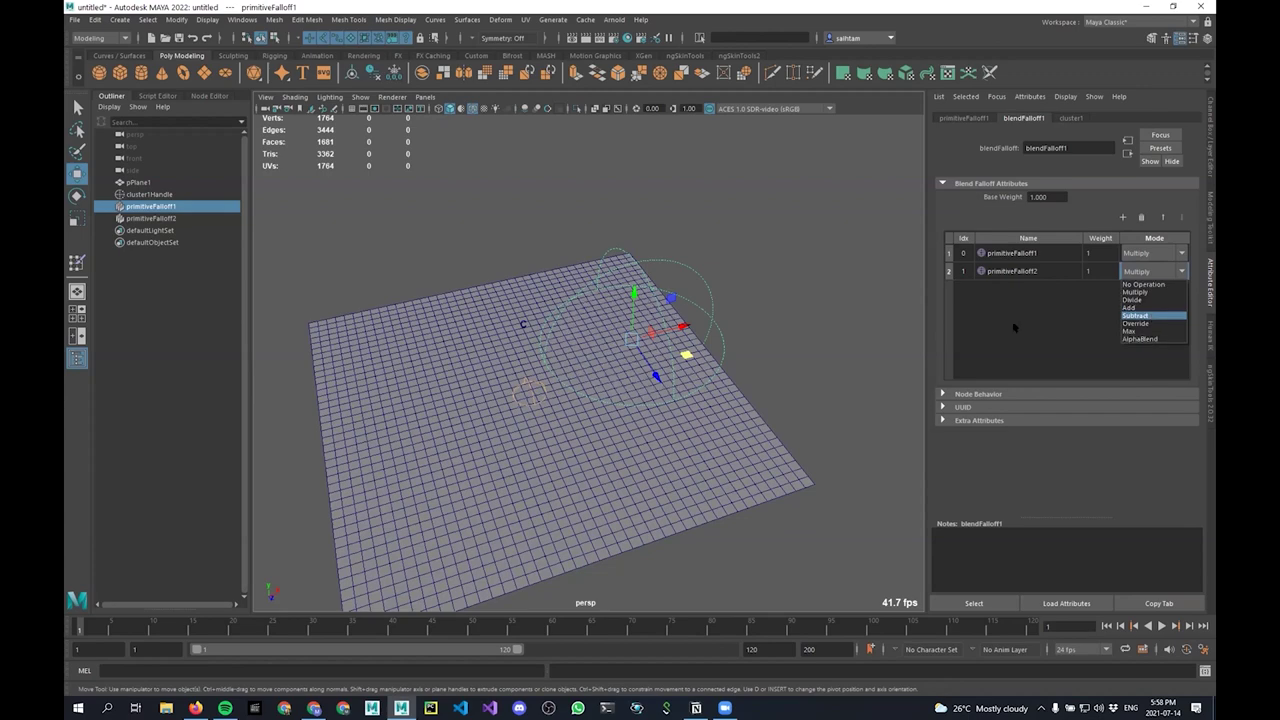
left_click_drag(556, 386, 514, 371, "alt")
left_click(512, 371)
key("r")
left_click_drag(557, 408, 479, 439)
key("w")
middle_click_drag(528, 410, 598, 356, "alt")
left_click_drag(597, 355, 548, 291, "alt")
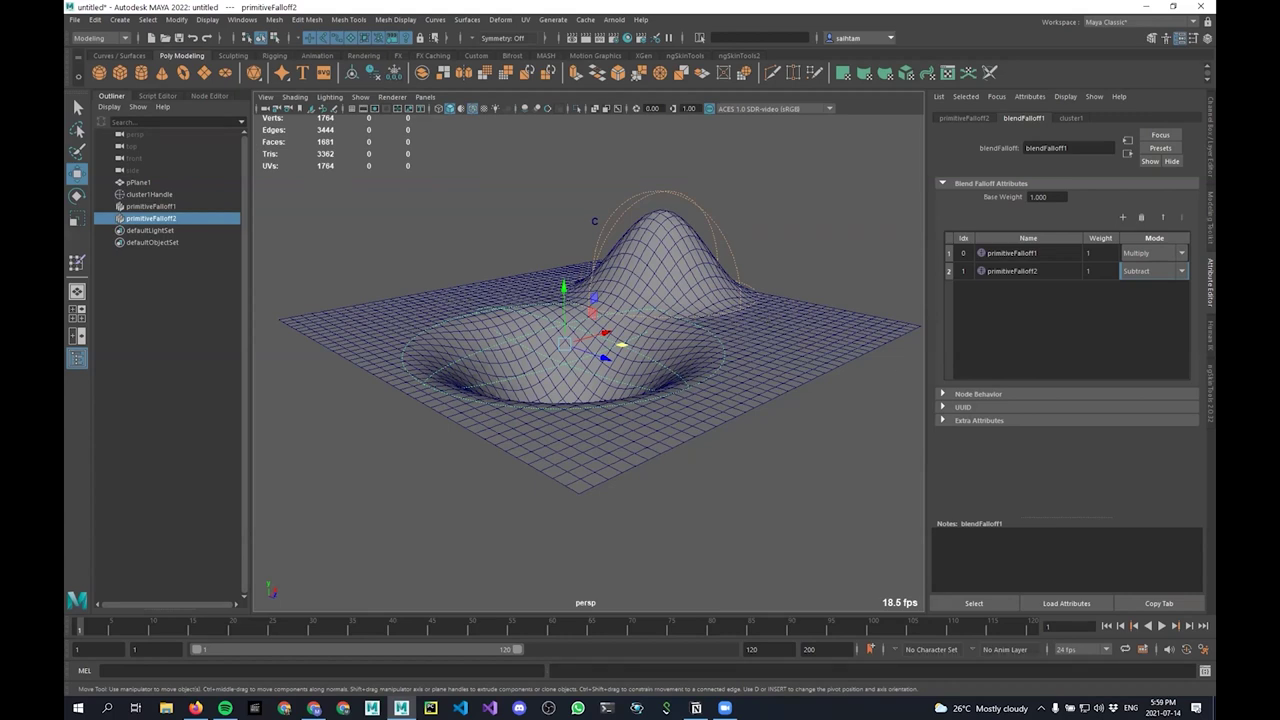
Graph cluster1's input and output connections in a full-screen Node Editor, with connected attributes displayed on the nodes
left_click(210, 96)
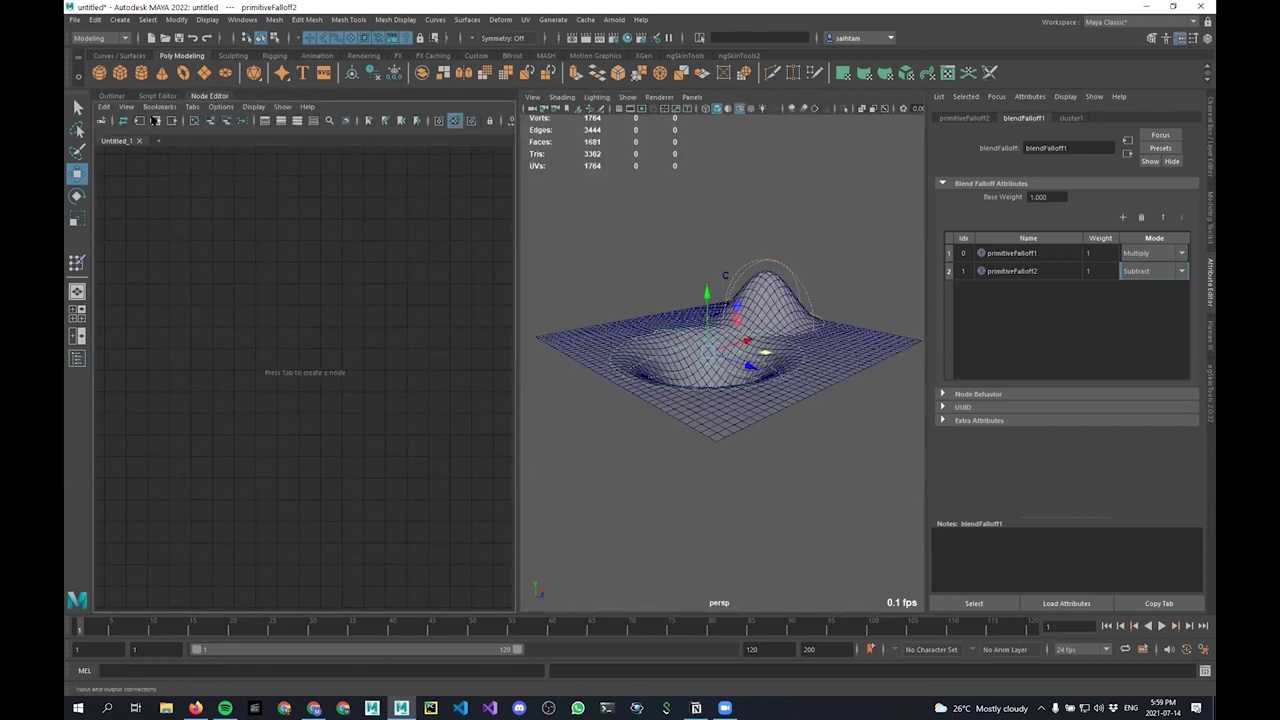
left_click(309, 226)
left_click(351, 379)
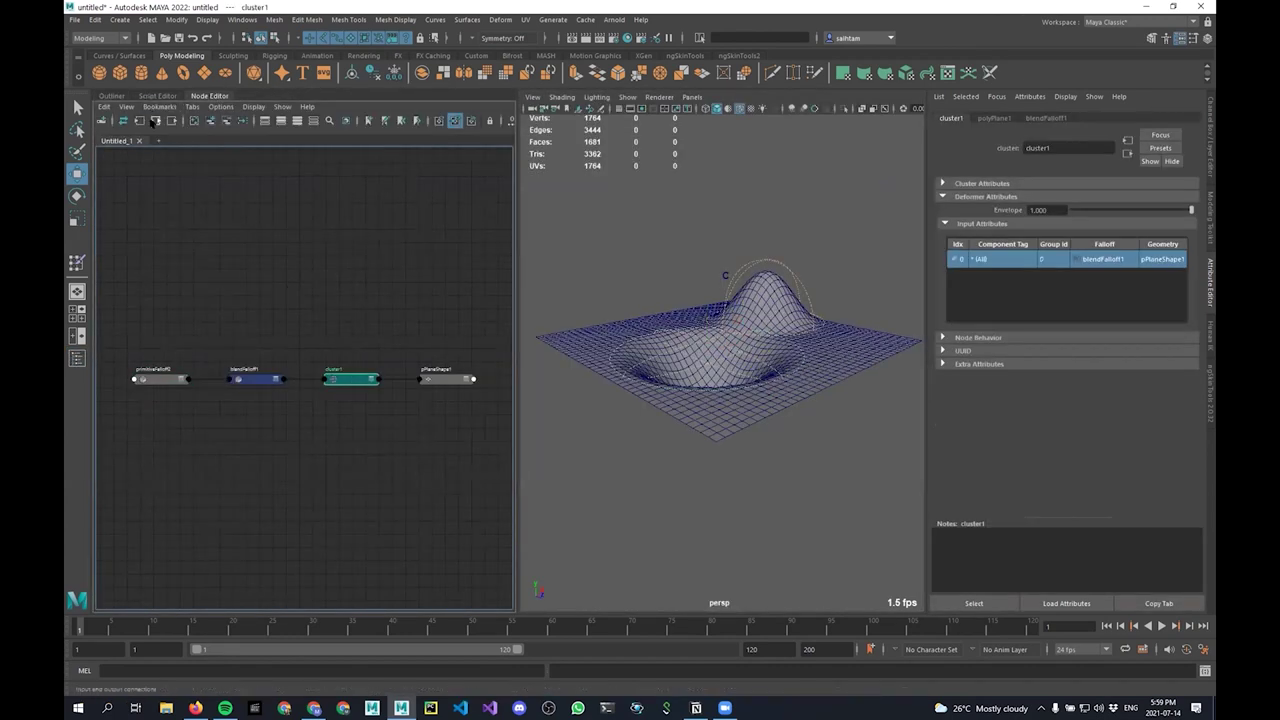
left_click(155, 121)
key("ctrl+space")
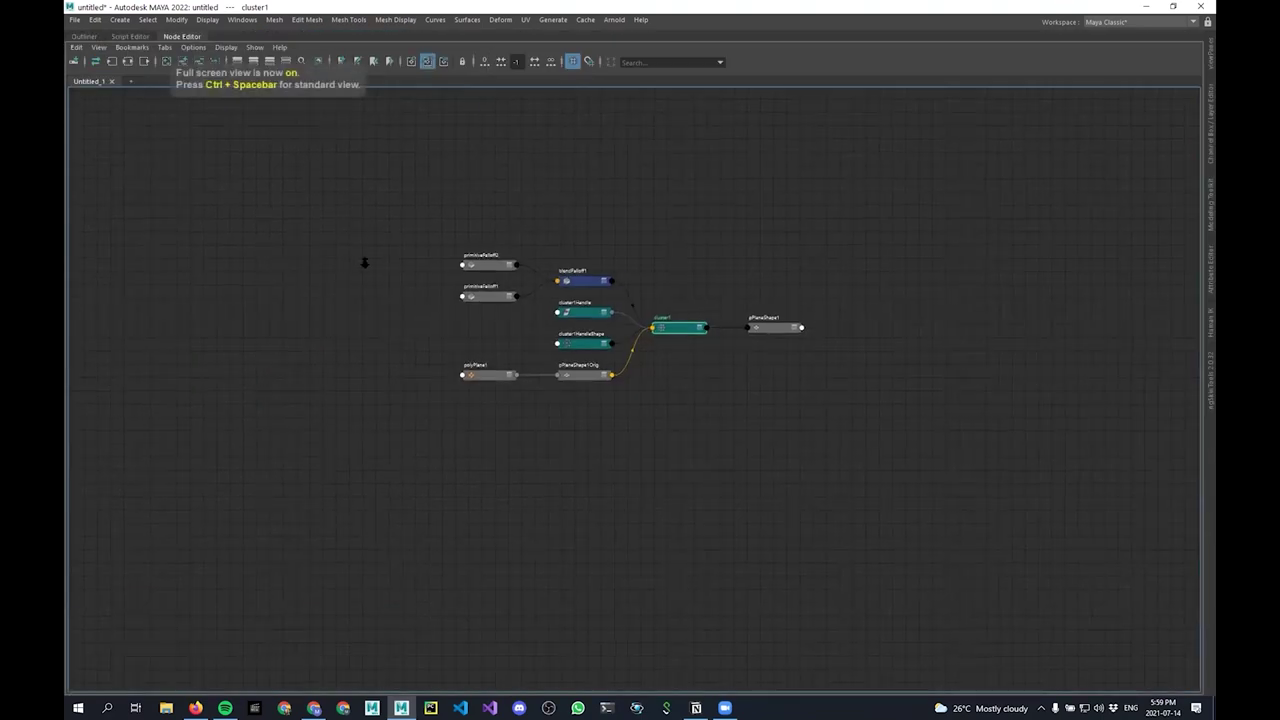
scroll(591, 311, "up", 8)
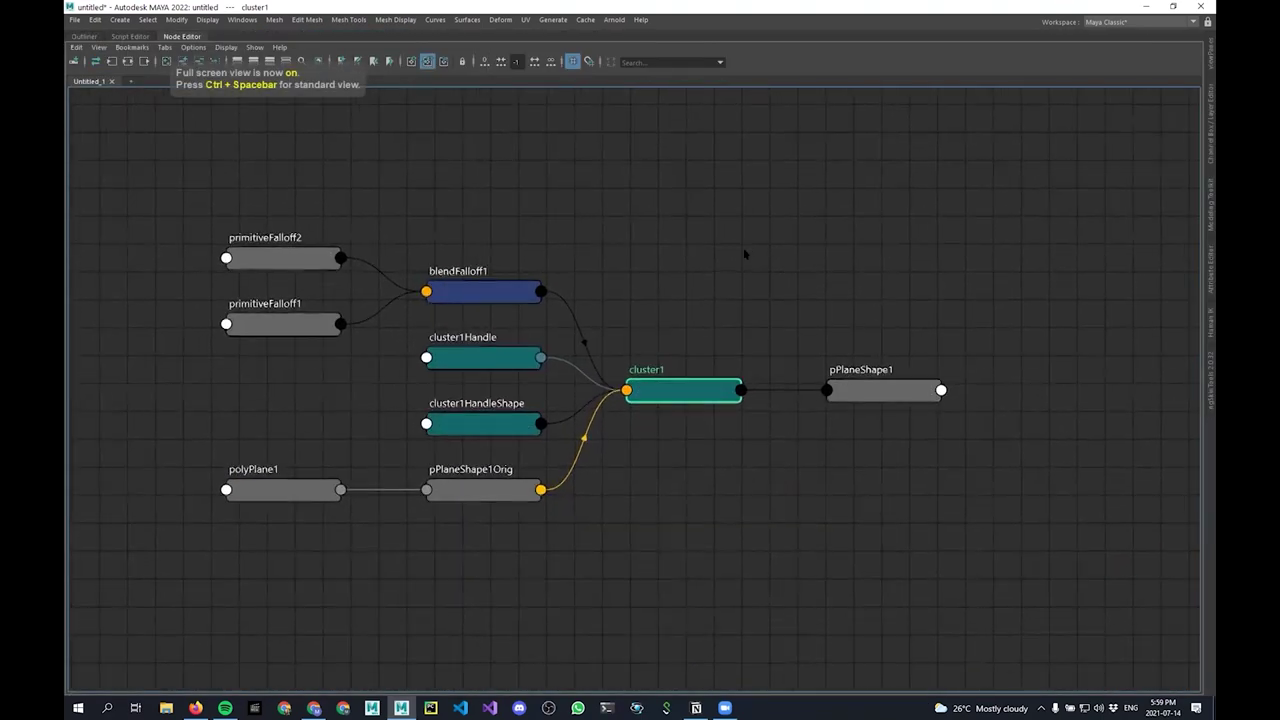
key("2")
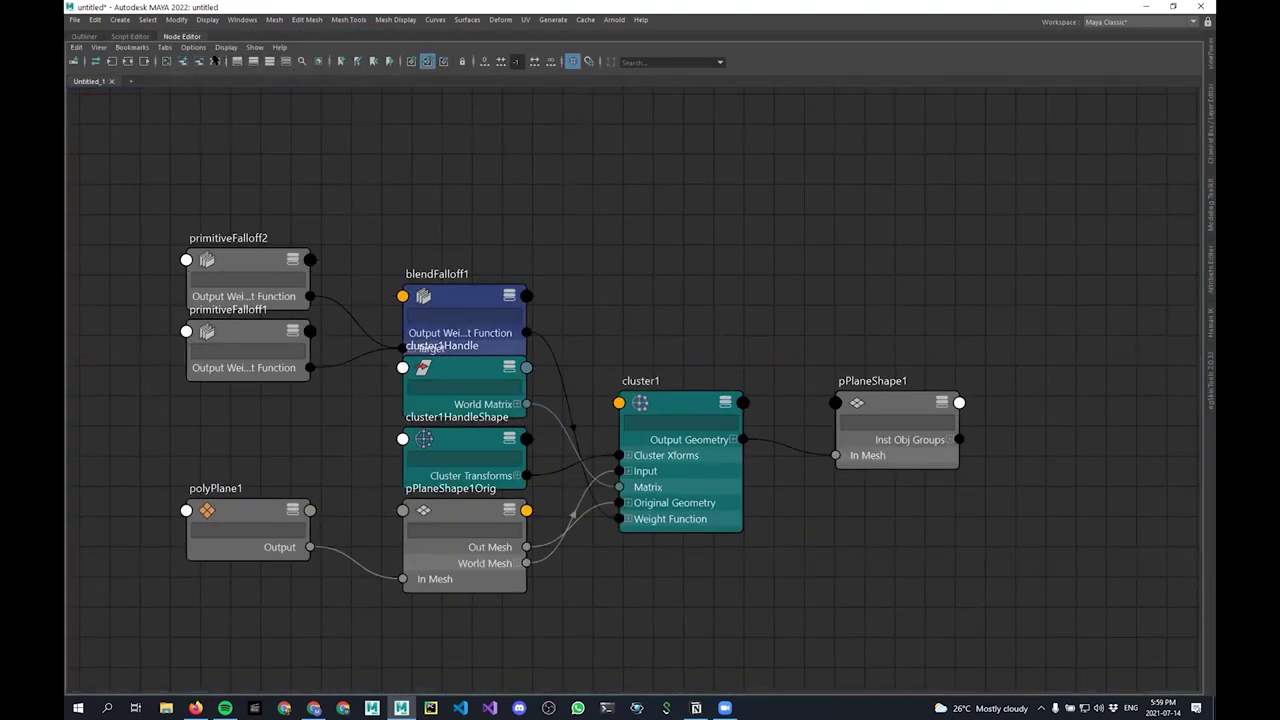
key("a")
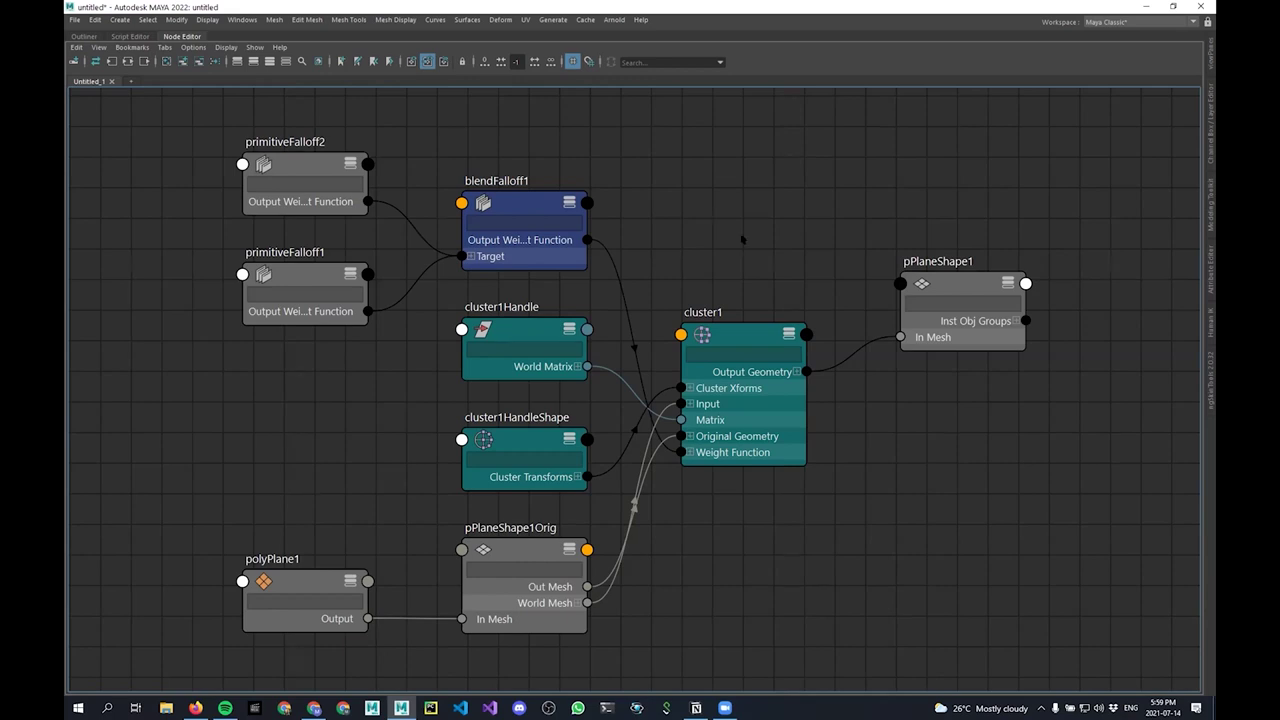
Return the Node Editor to the standard layout and delete the connection from blendFalloff1 to cluster1's Weight Function
middle_click_drag(730, 250, 706, 258, "alt")
key("ctrl+space")
middle_click_drag(348, 328, 378, 306, "alt")
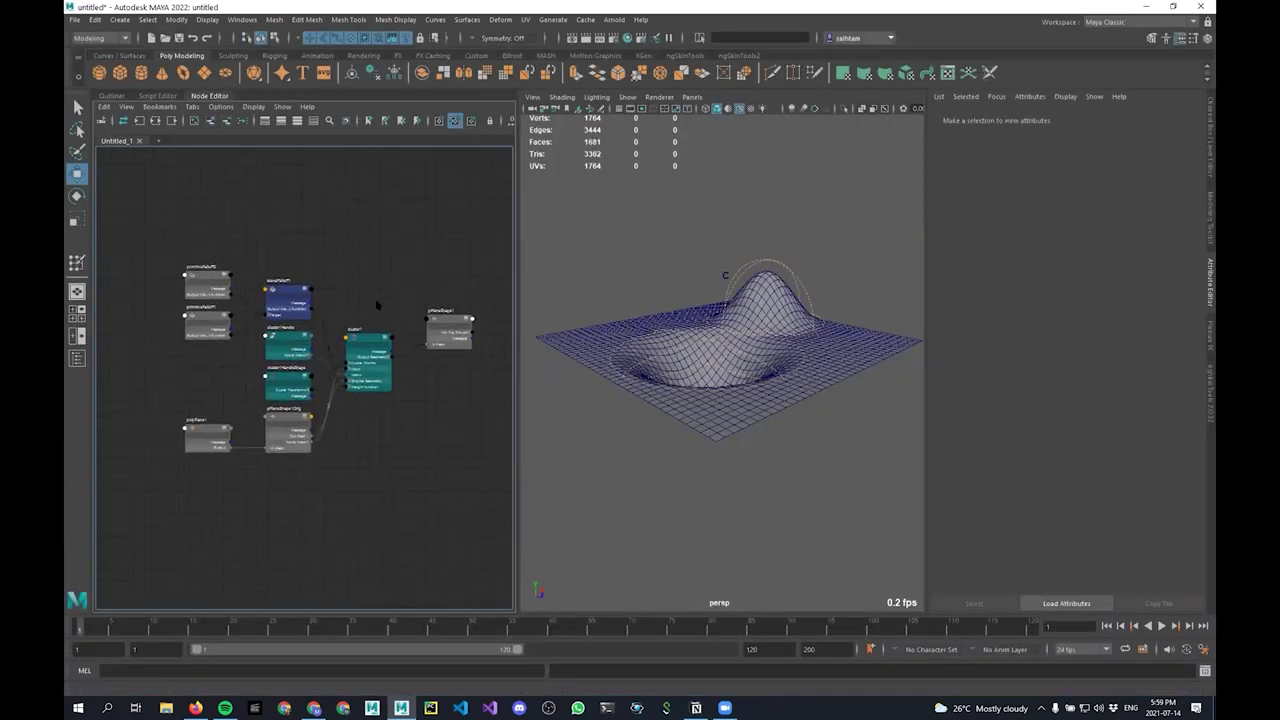
scroll(378, 306, "up", 5)
middle_click_drag(300, 319, 381, 299, "alt")
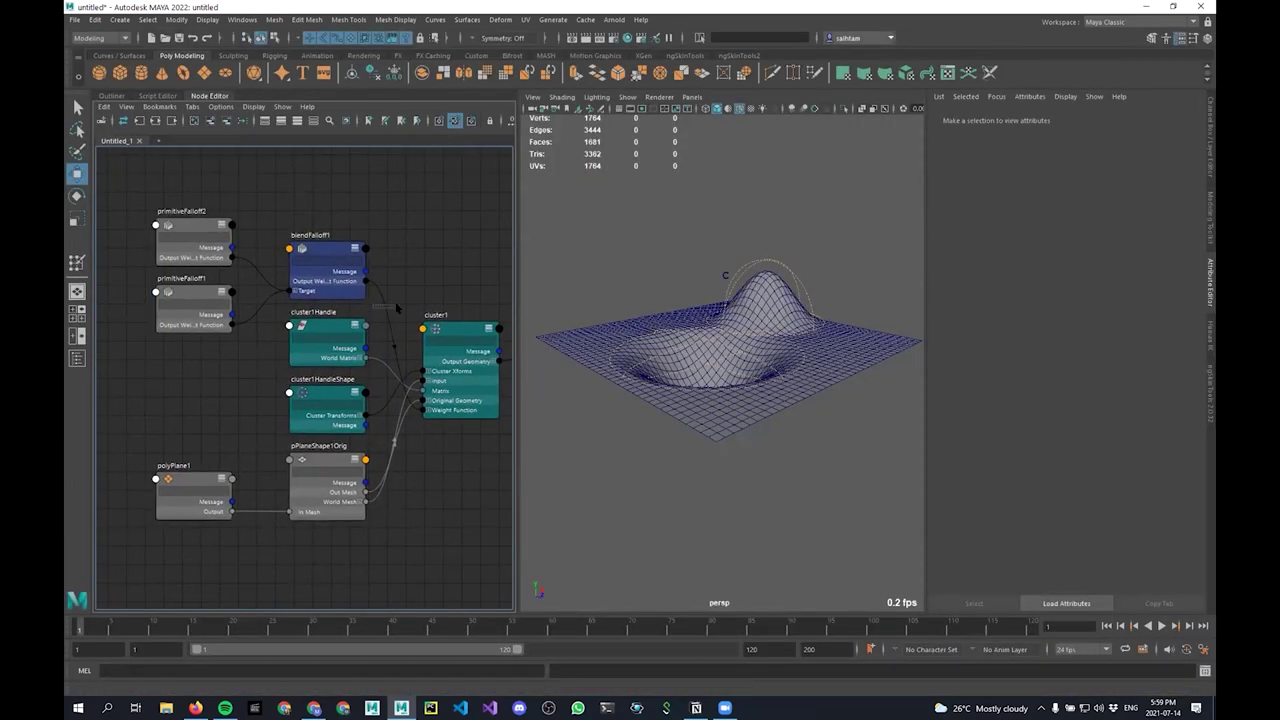
left_click_drag(397, 308, 408, 311)
key("Delete")
Duplicate pPlane1 and bring back the Outliner
left_click(597, 191)
left_click(660, 276)
scroll(704, 333, "down", 2)
left_click_drag(704, 333, 711, 333, "alt")
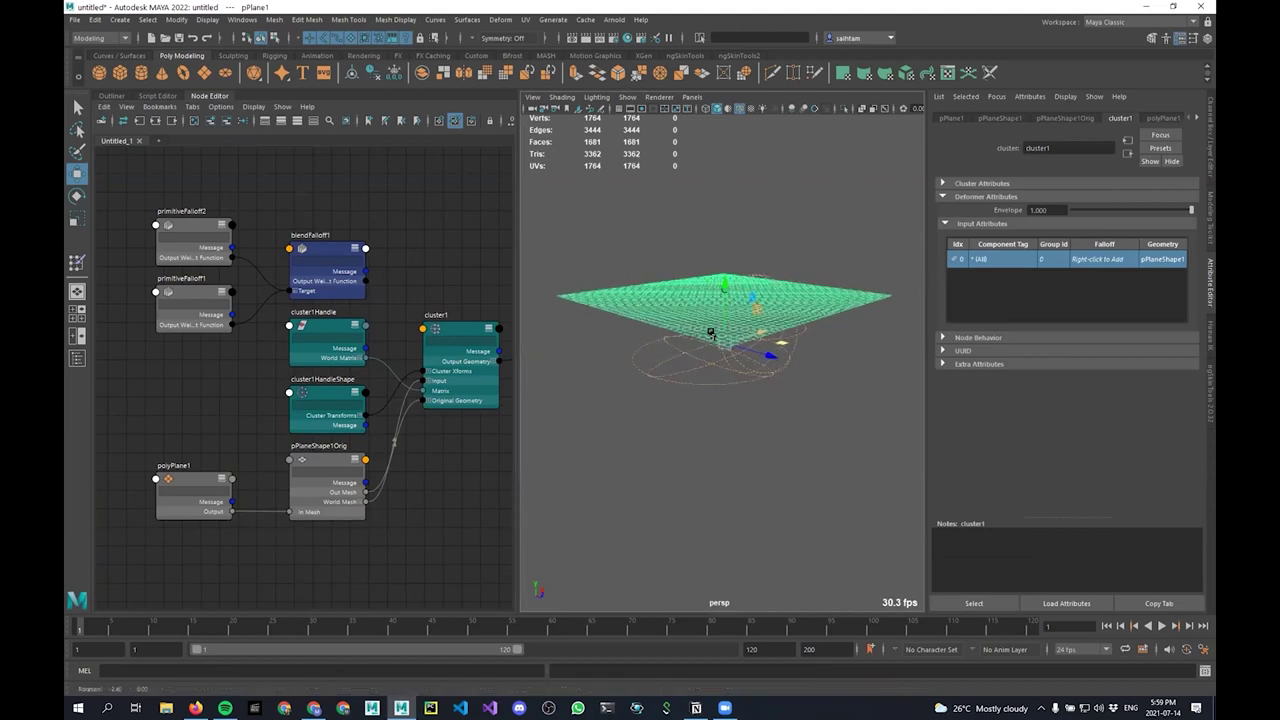
key("ctrl+d")
left_click(111, 95)
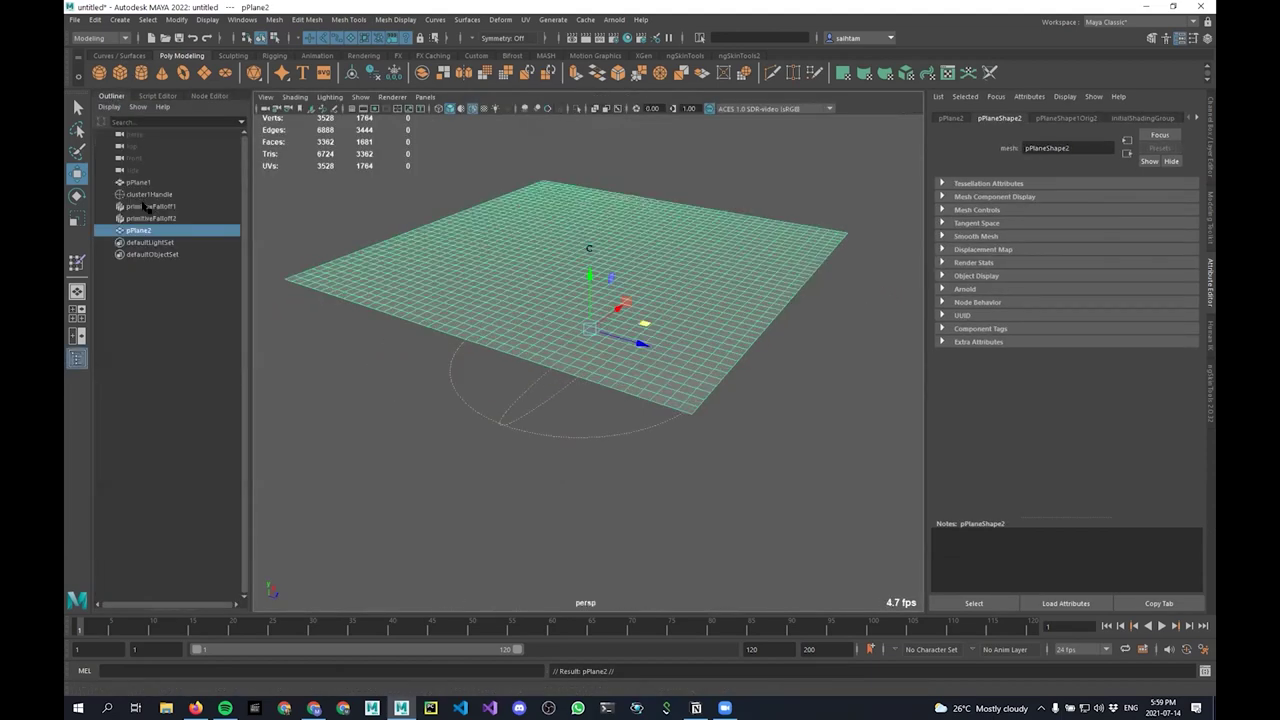
Flatten the duplicated plane pPlane2 by setting its Scale Y to 0
left_click(145, 182)
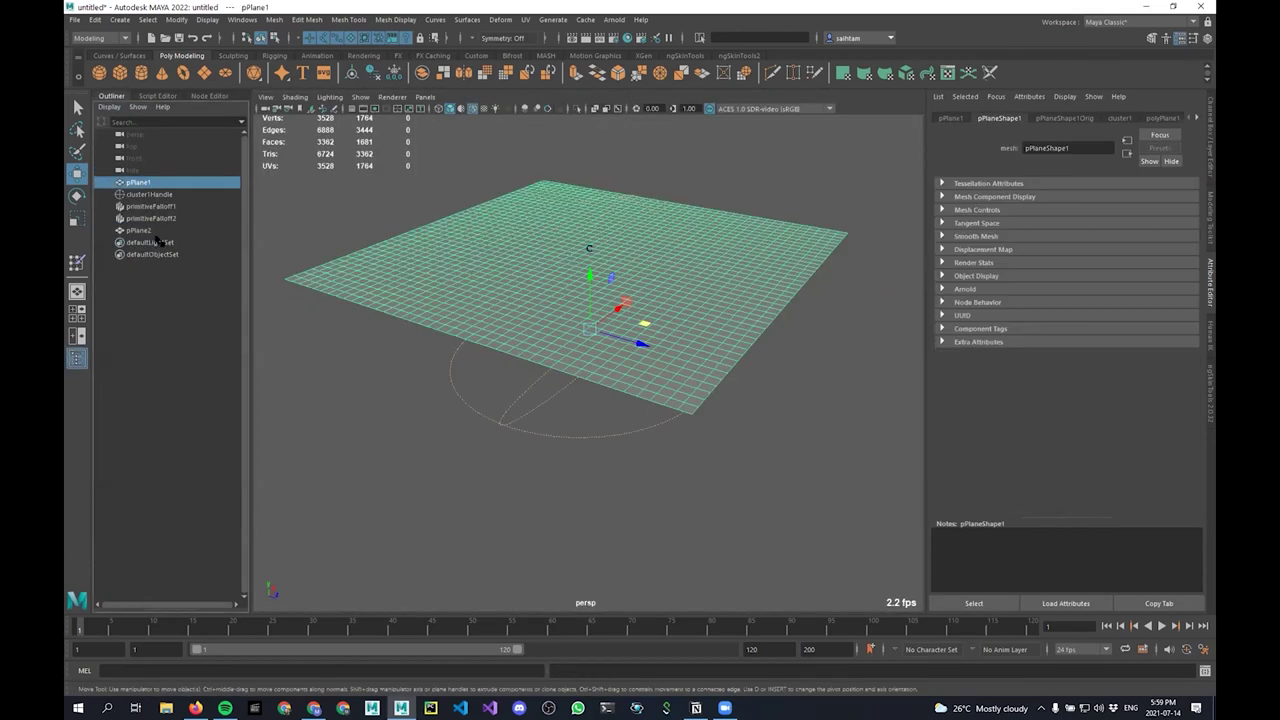
left_click(150, 230)
key("r")
left_click_drag(587, 280, 592, 330)
key("ctrl+a")
left_click(1180, 197)
type("0")
key("Return")
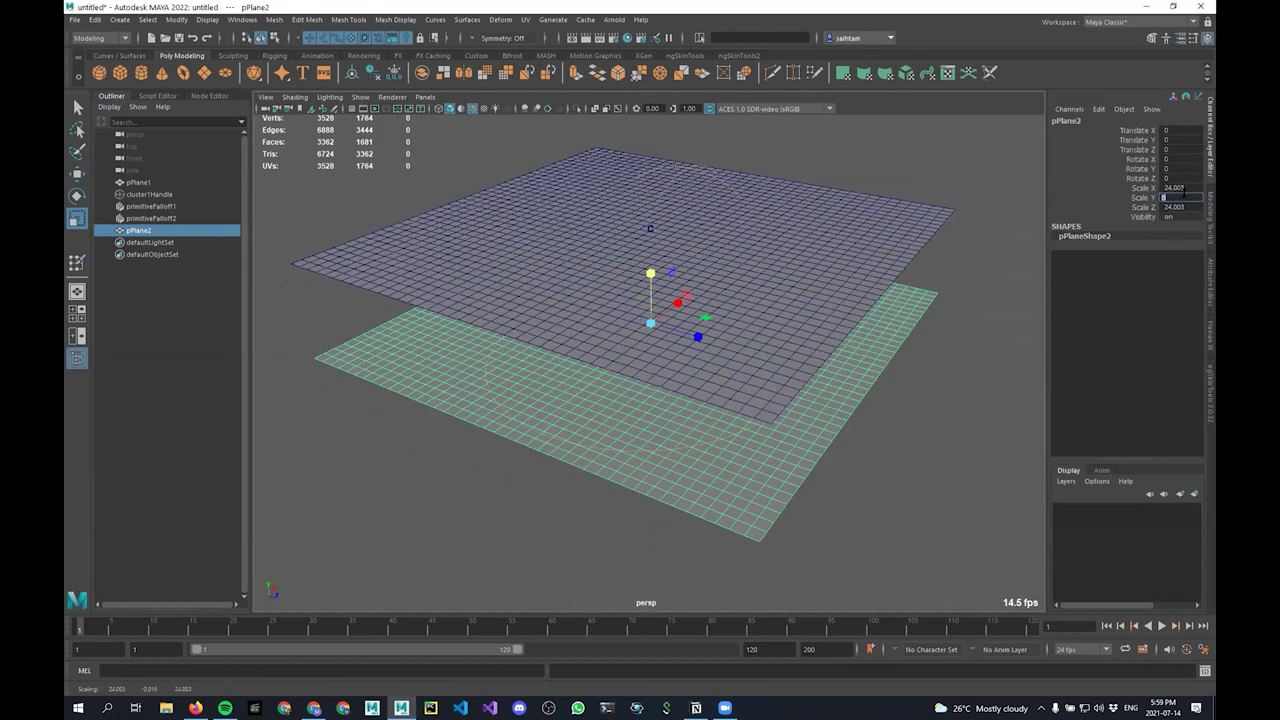
Freeze all of pPlane2's transformations
left_click(1131, 160)
right_click(1131, 160)
mouse_move(1143, 370)
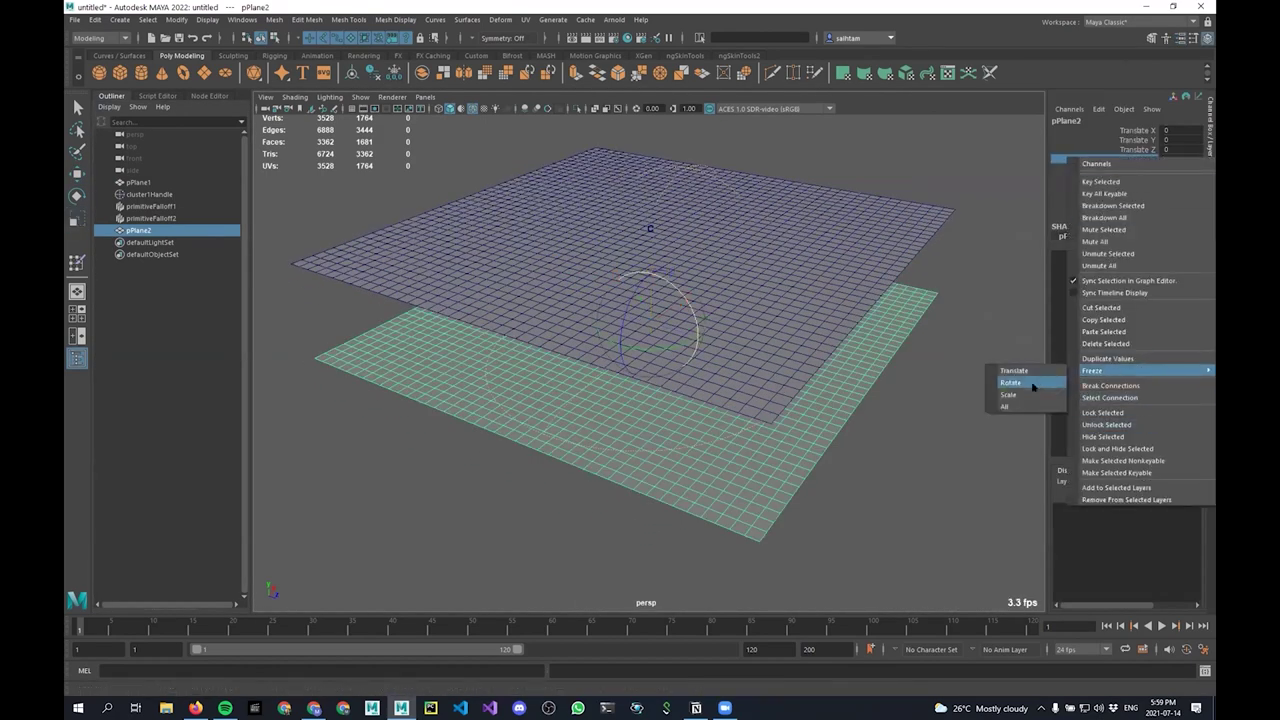
left_click(1015, 407)
Delete the old cluster1Handle from the scene
left_click_drag(350, 292, 363, 229, "alt")
left_click(156, 194)
key("Delete")
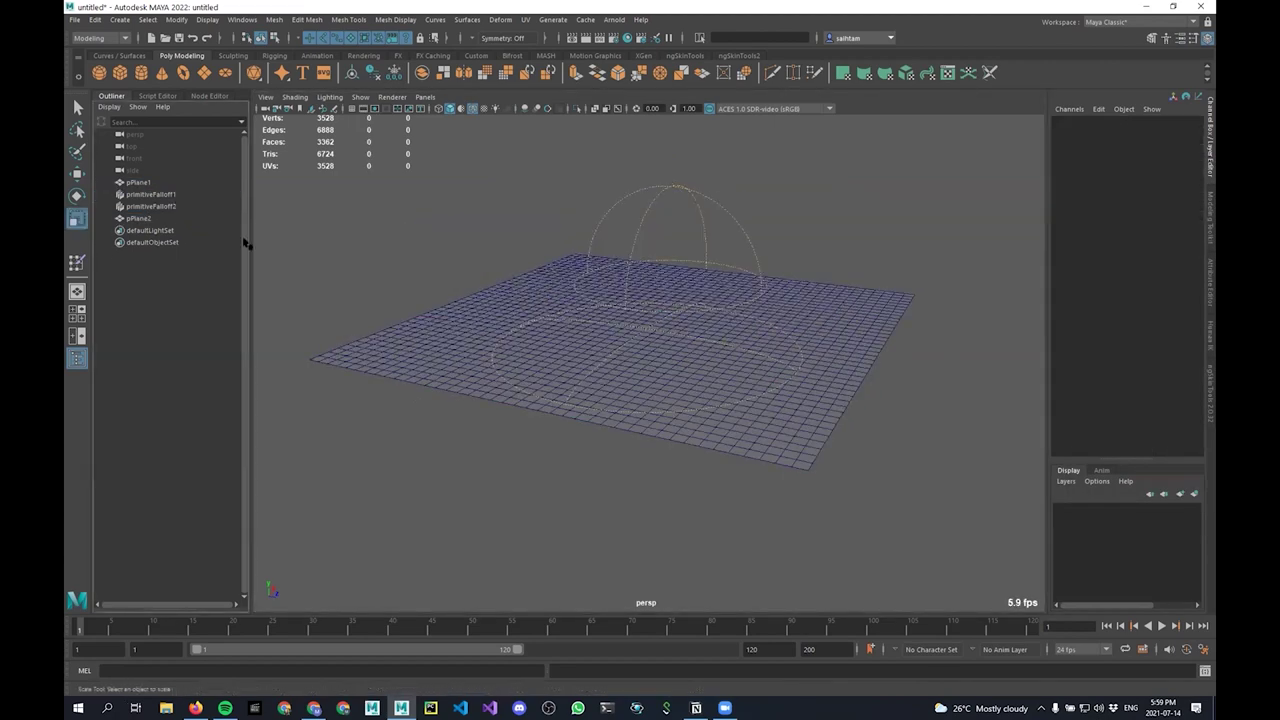
Lower polyPlane1's Subdivisions Width and Subdivisions Height to 10 on pPlane1
left_click(158, 182)
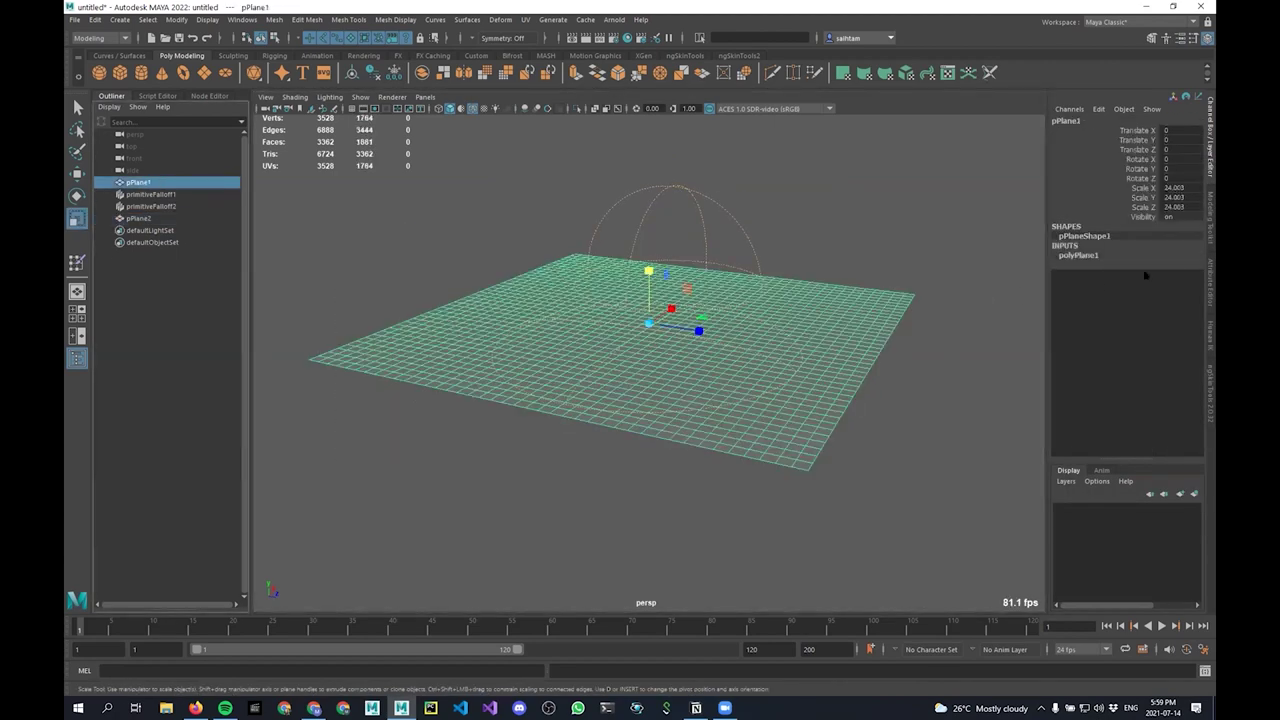
left_click(1108, 254)
left_click_drag(1169, 284, 1181, 293)
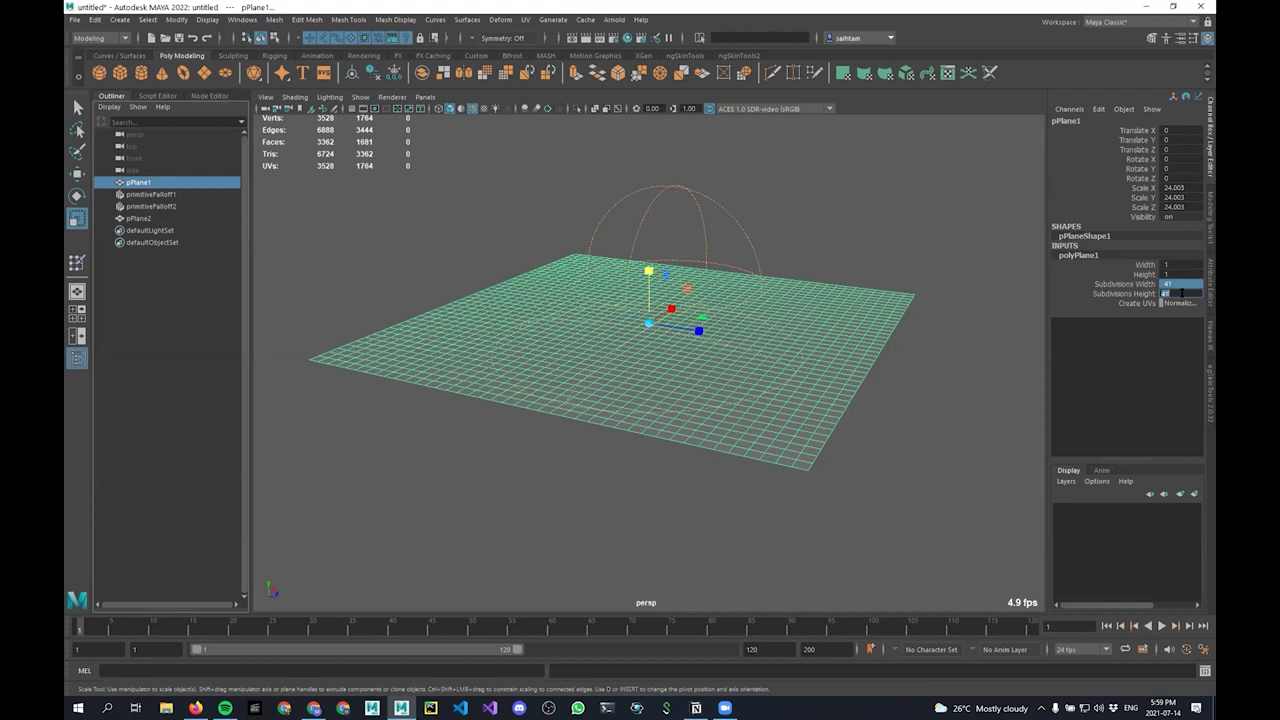
type("1")
key("Return")
Create one cluster deformer on pPlane1 and pPlane2 together and raise its handle above the primitive falloffs
left_click(138, 218, "ctrl")
left_click(500, 19)
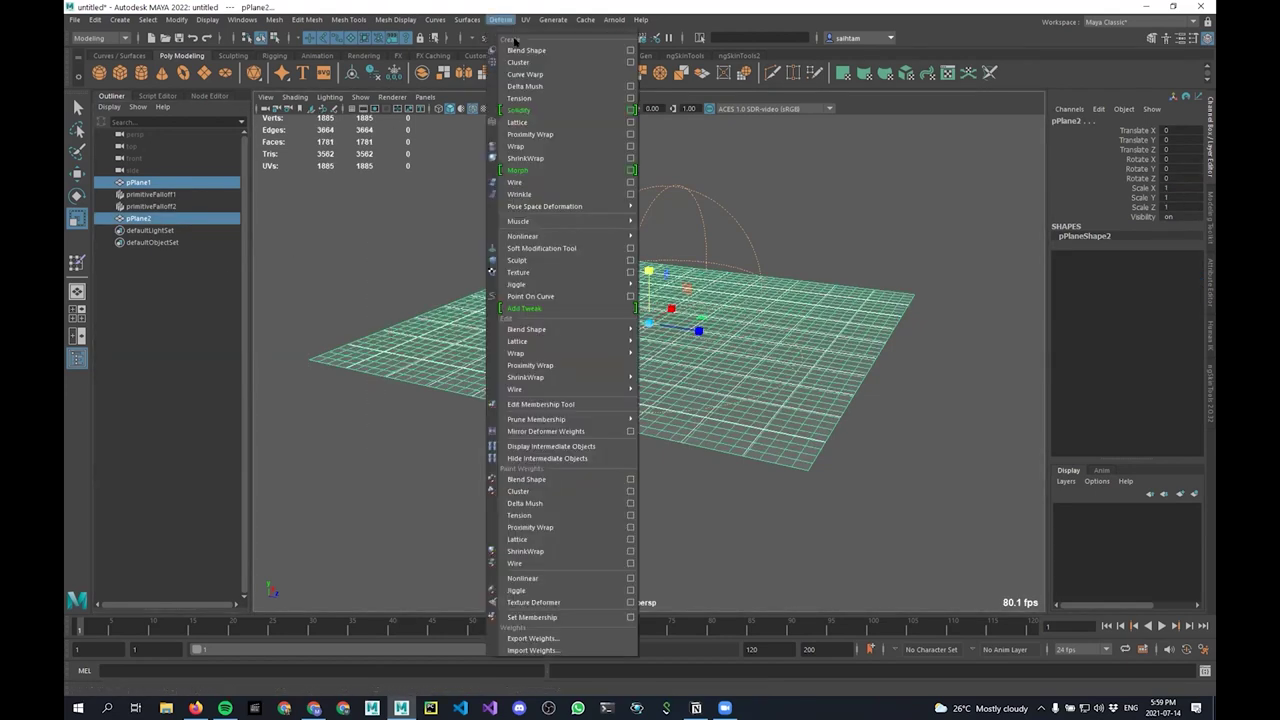
left_click(529, 62)
key("w")
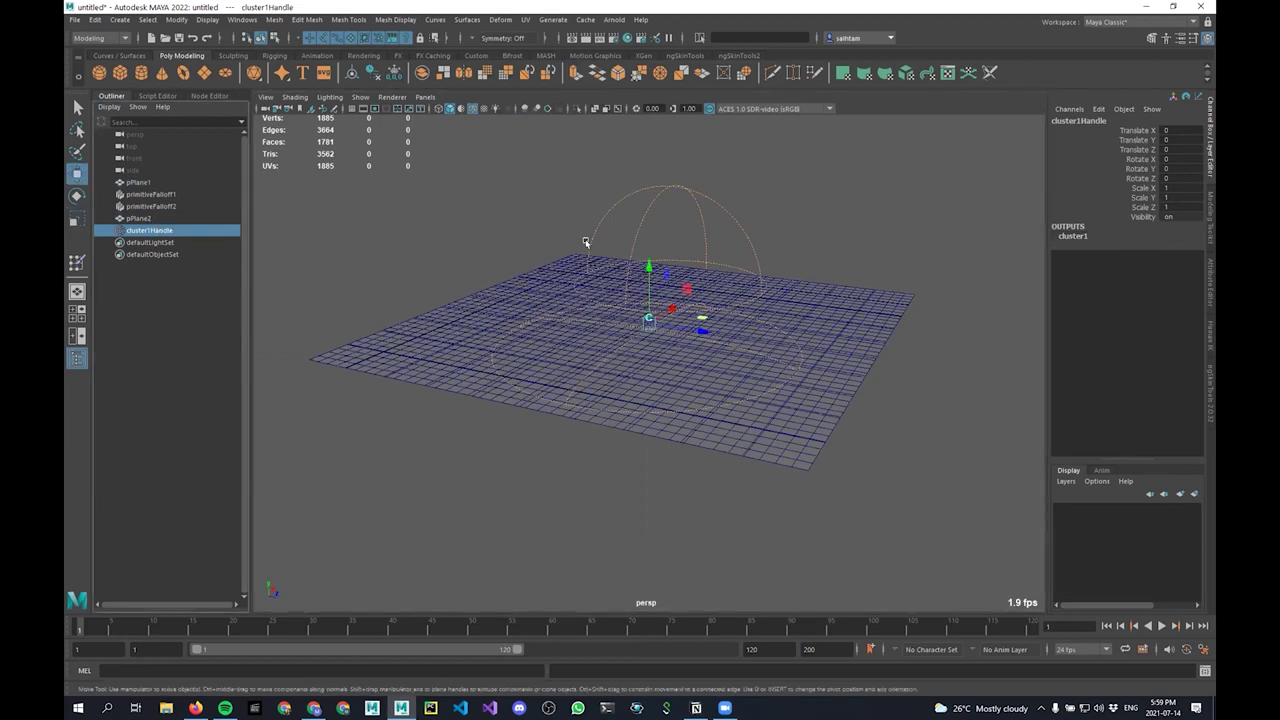
left_click_drag(649, 270, 654, 148)
Assign the existing blendFalloff1 to both pPlaneShape1 and pPlaneShape2 in cluster1's input attributes
left_click(438, 222)
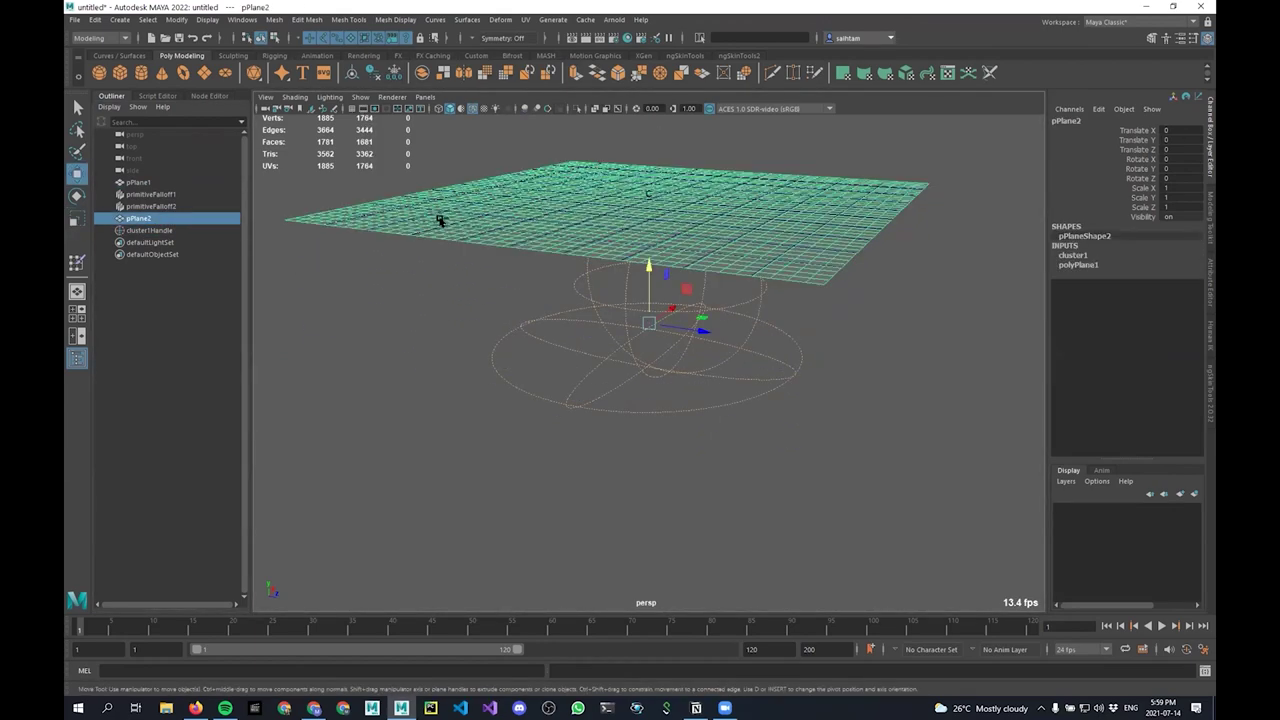
key("ctrl+a")
left_click(1196, 119)
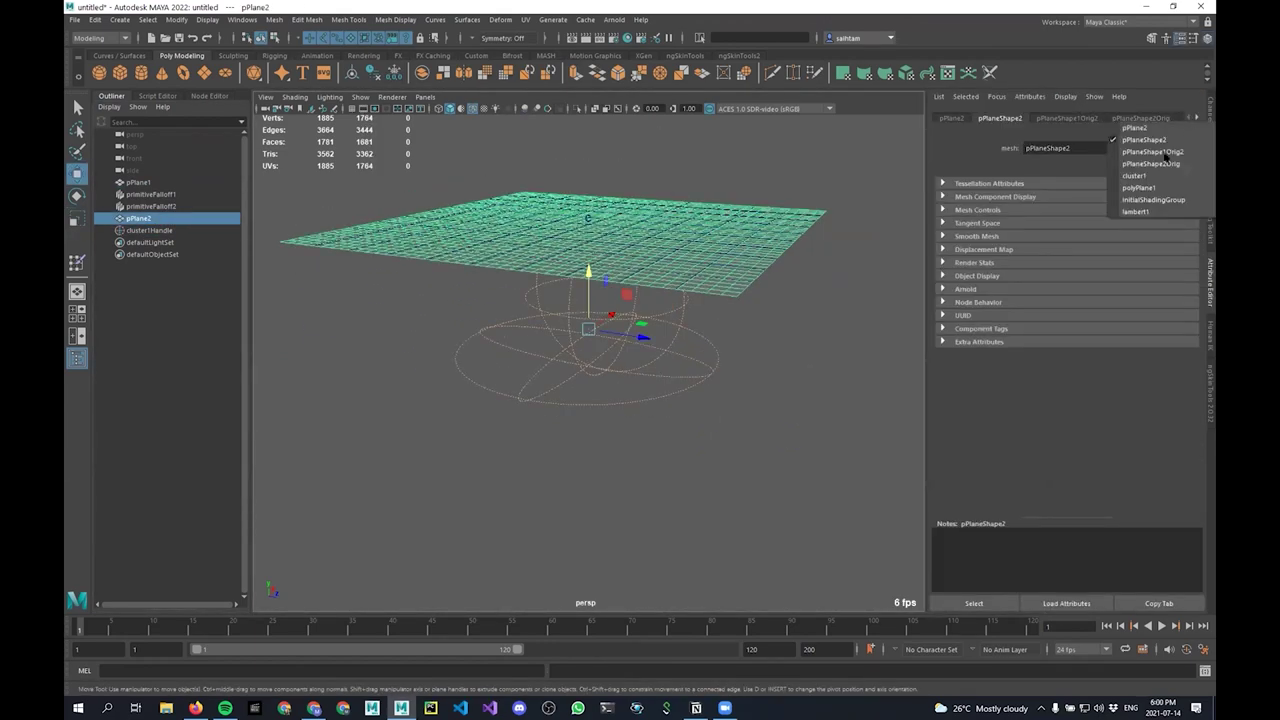
left_click(1140, 170)
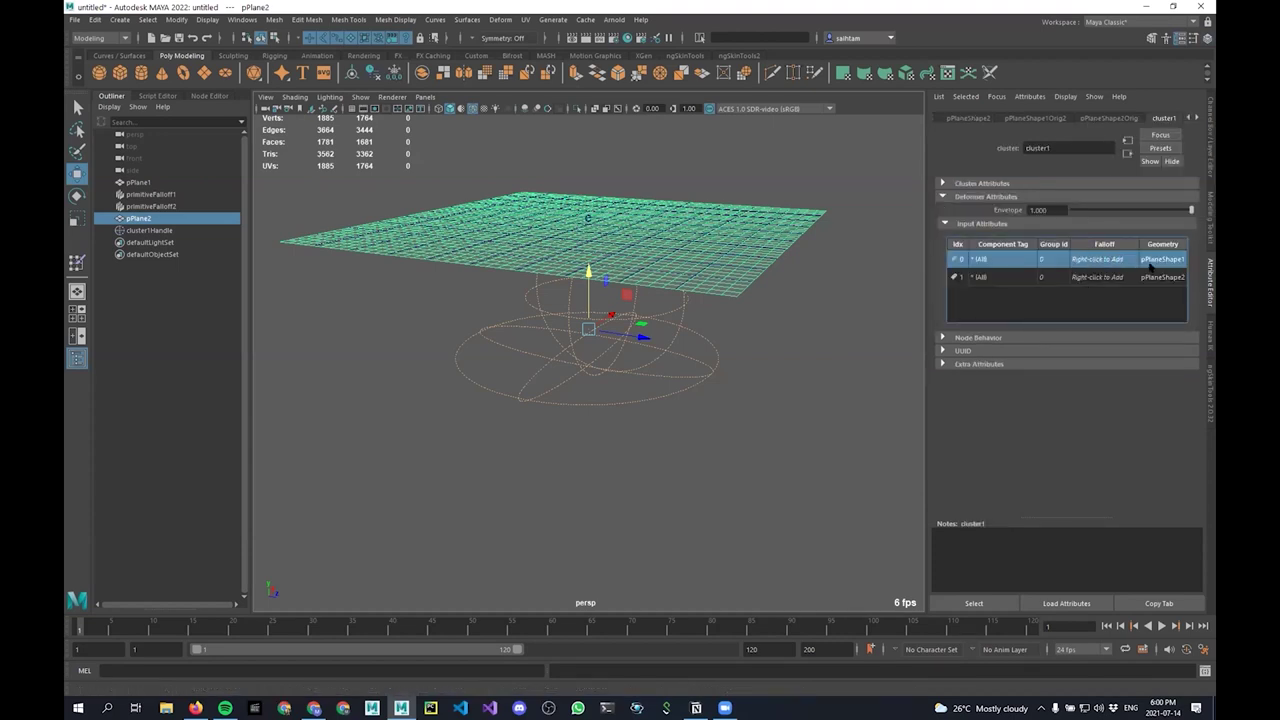
right_click(1101, 263)
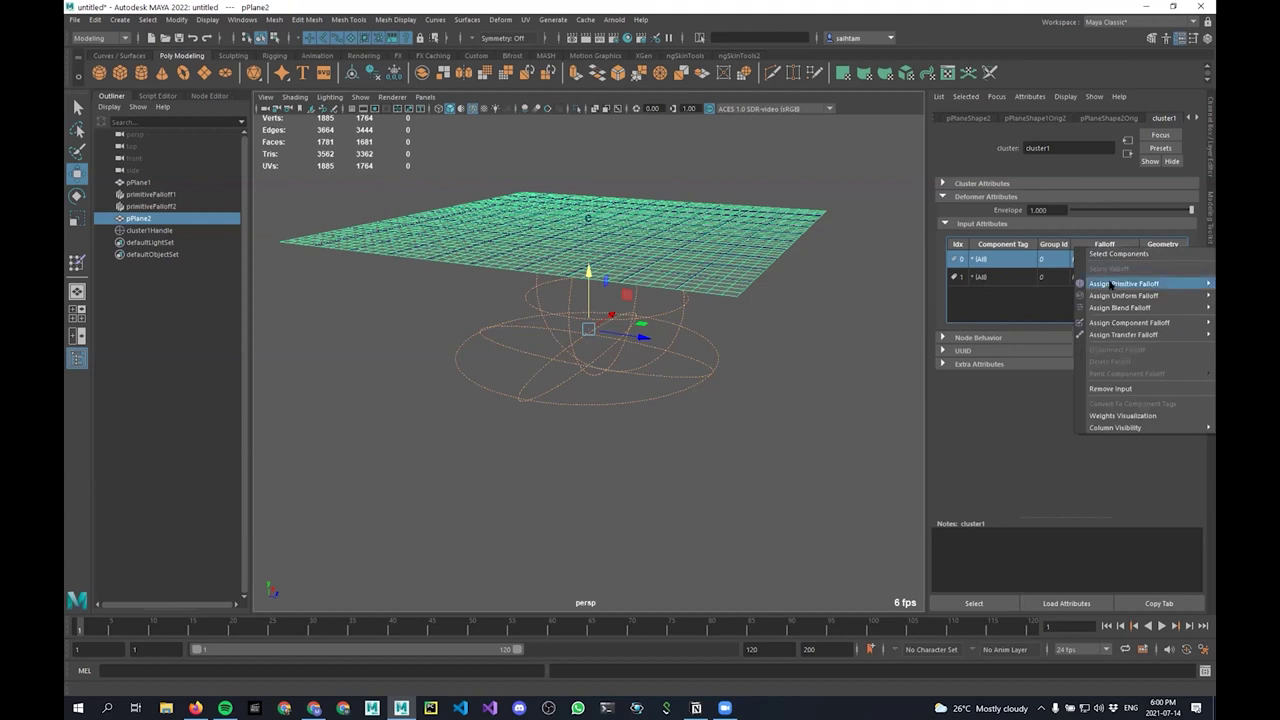
mouse_move(1113, 310)
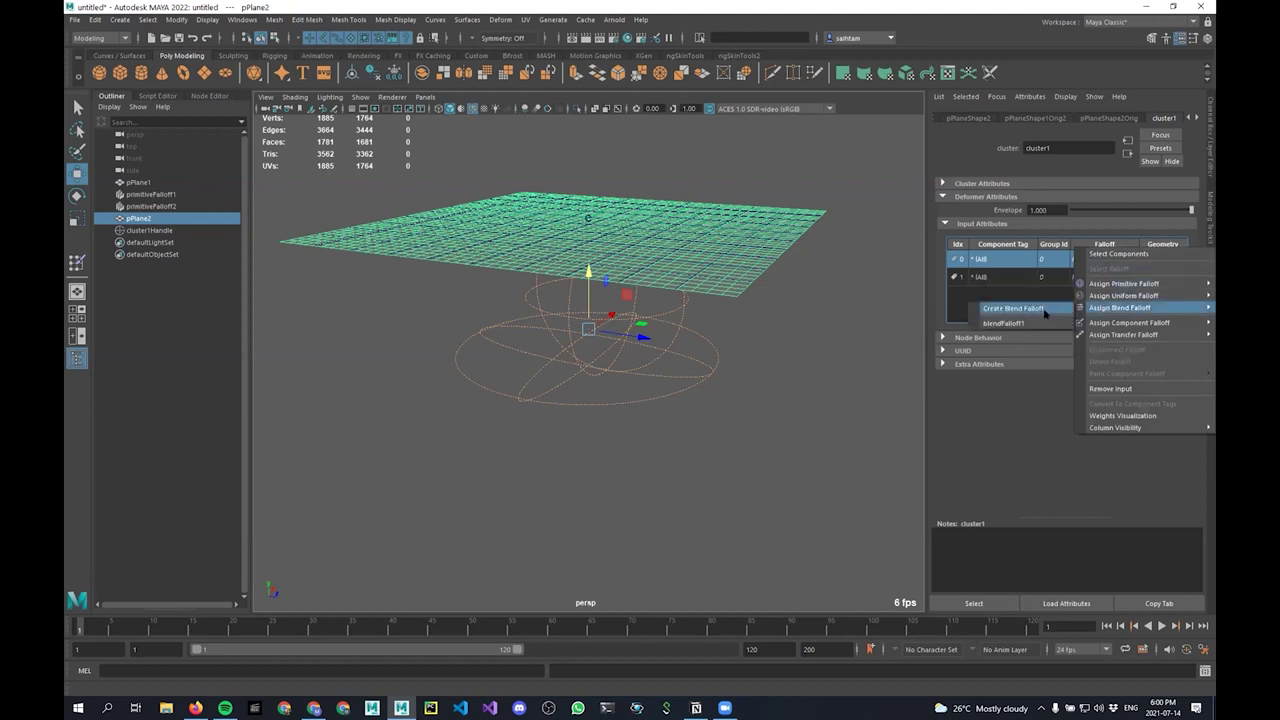
left_click(1040, 320)
right_click(1093, 277)
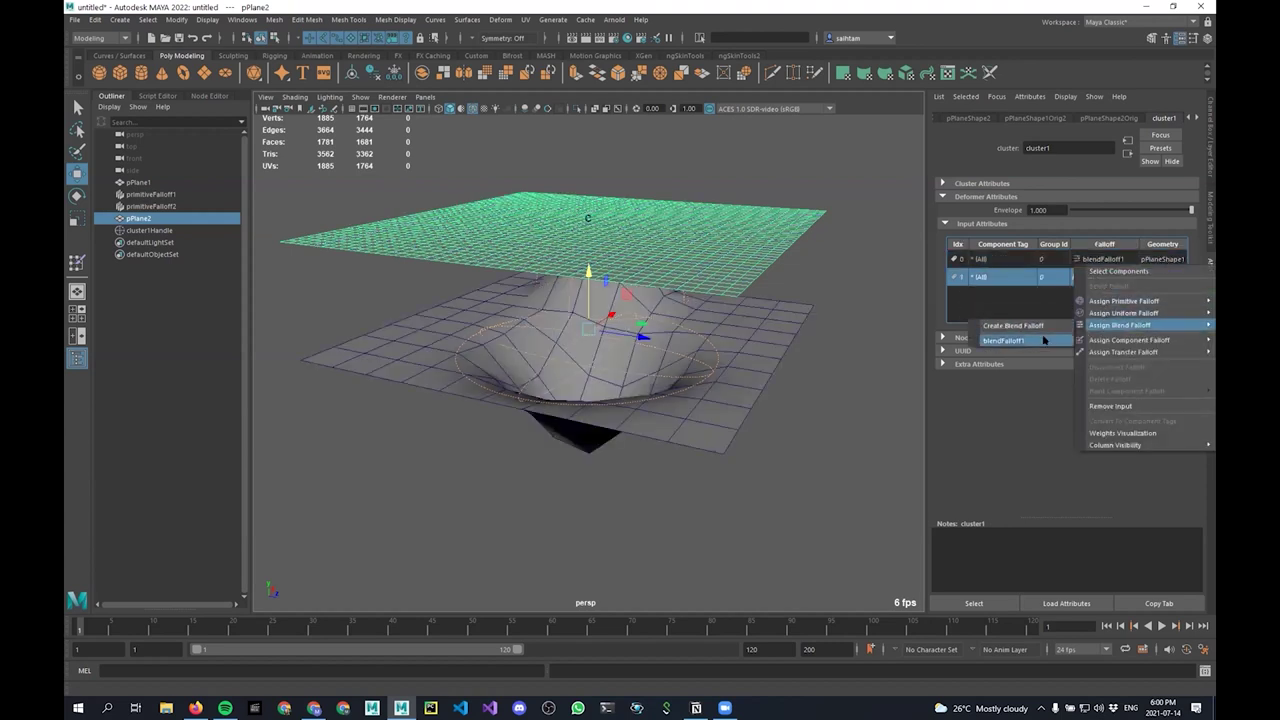
left_click(1039, 331)
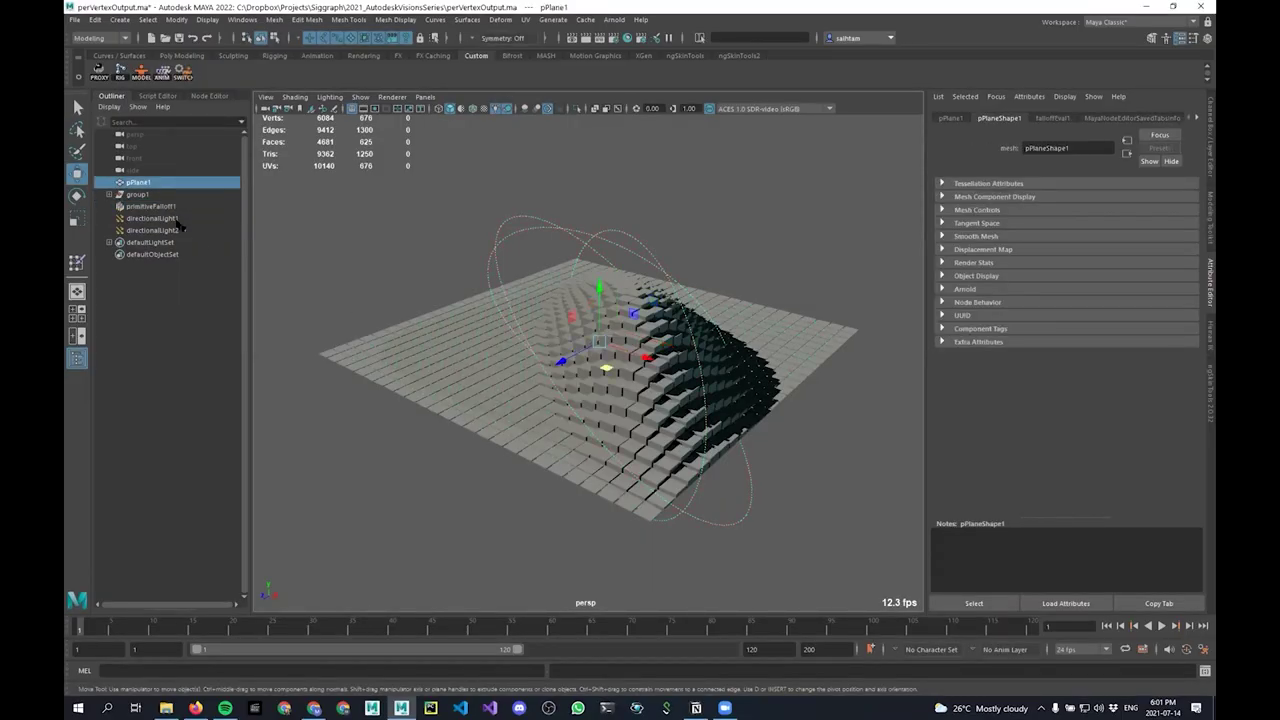
Hide pPlane1 in the perVertexOutput scene and show the channels of individual cubes in the grid
key("ctrl+h")
left_click(480, 369)
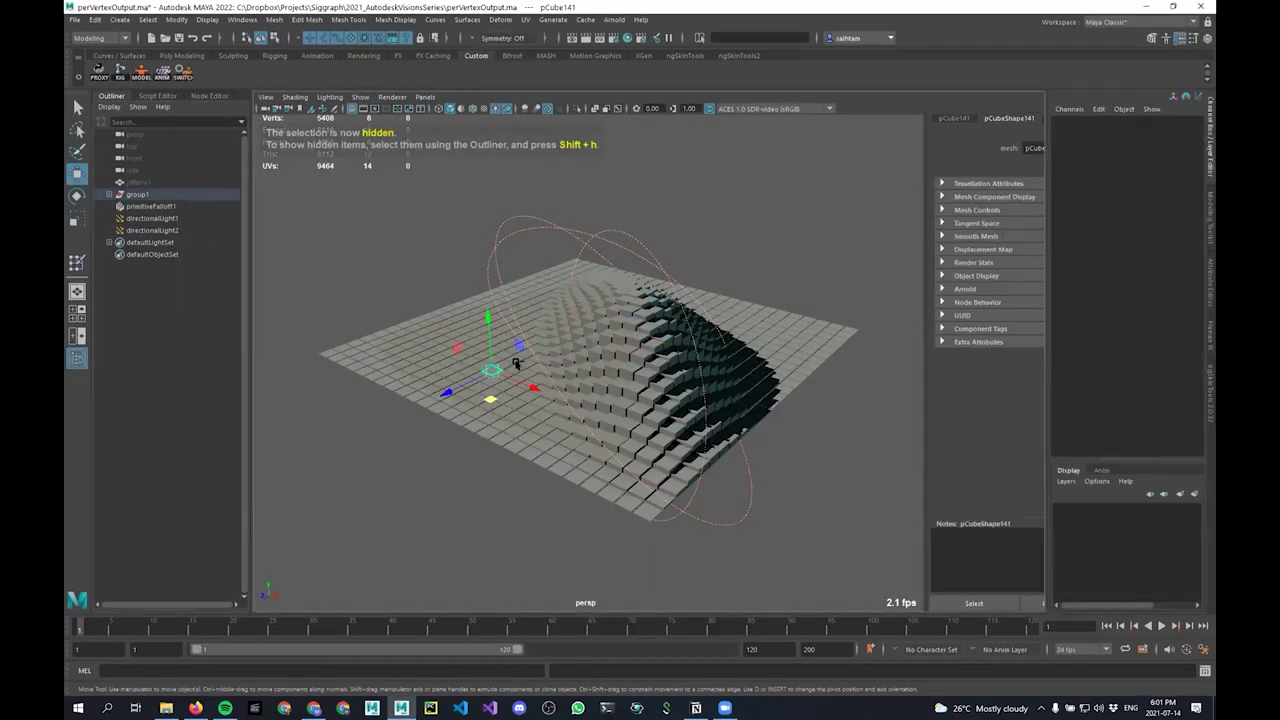
key("ctrl+a")
key("q")
left_click(885, 340)
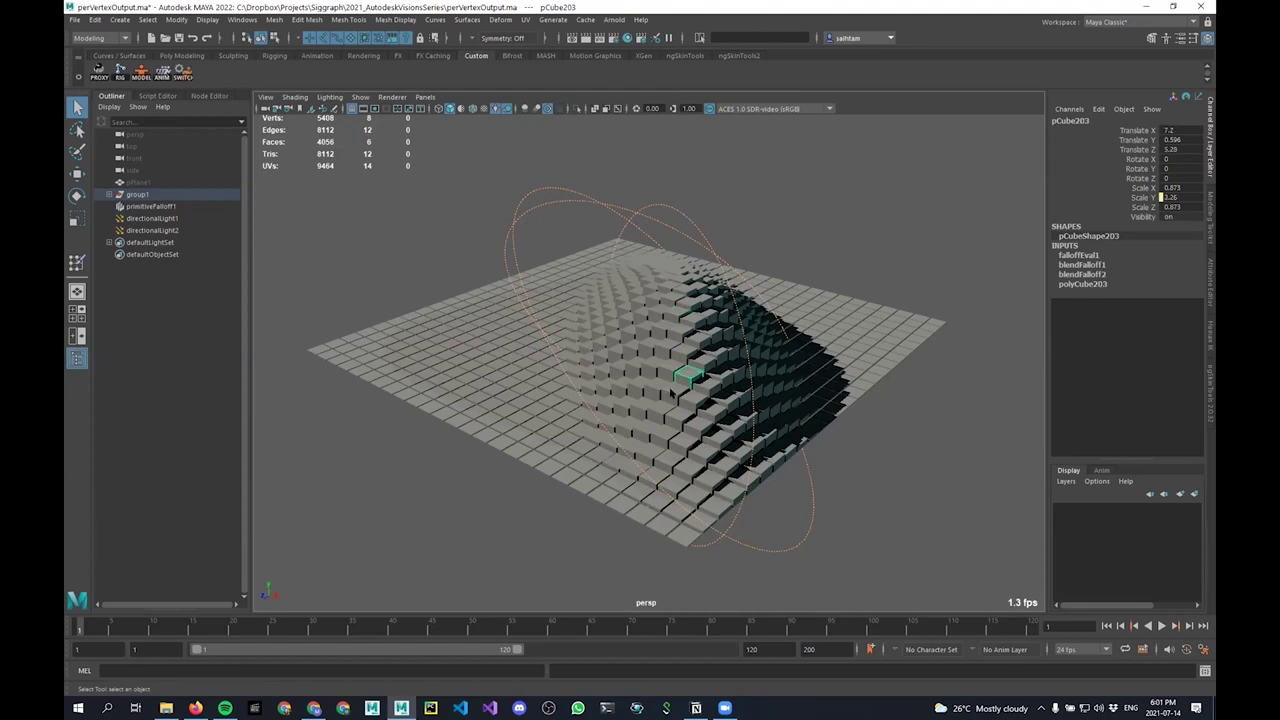
Move primitiveFalloff1 to about X -3.8, Z -1.7 within the cube grid and rotate it to reshape the raised cubes
left_click(812, 222)
left_click(713, 247)
key("w")
left_click_drag(664, 321, 690, 328)
mouse_move(690, 328)
left_mouse_down("alt")
mouse_move(790, 328)
mouse_move(722, 342)
mouse_move(735, 350)
mouse_move(714, 341)
mouse_move(566, 460)
mouse_move(520, 364)
mouse_move(535, 323)
mouse_move(842, 325)
mouse_move(605, 309)
mouse_move(700, 343)
left_mouse_up("alt")
key("e")
key("w")
key("e")
left_click_drag(588, 322, 641, 259)
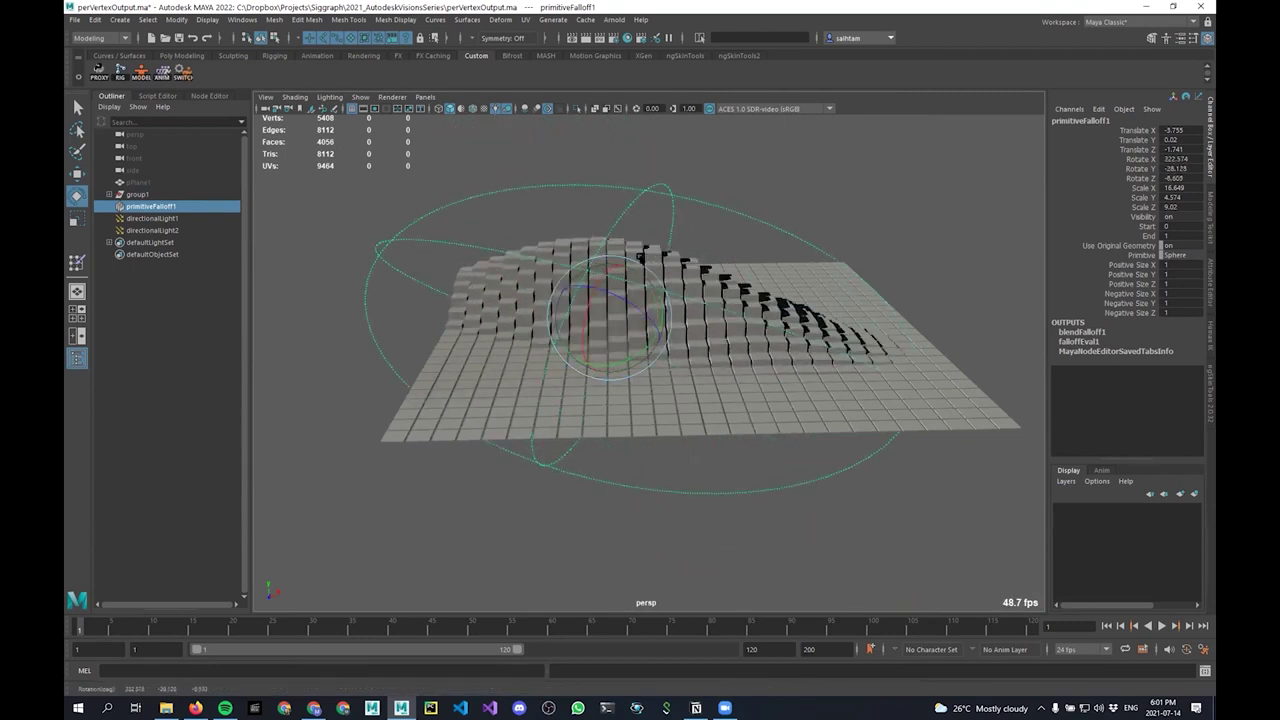
Show the falloff node network in a full-screen Node Editor
left_click(209, 95)
left_click_drag(207, 271, 355, 435)
key("f")
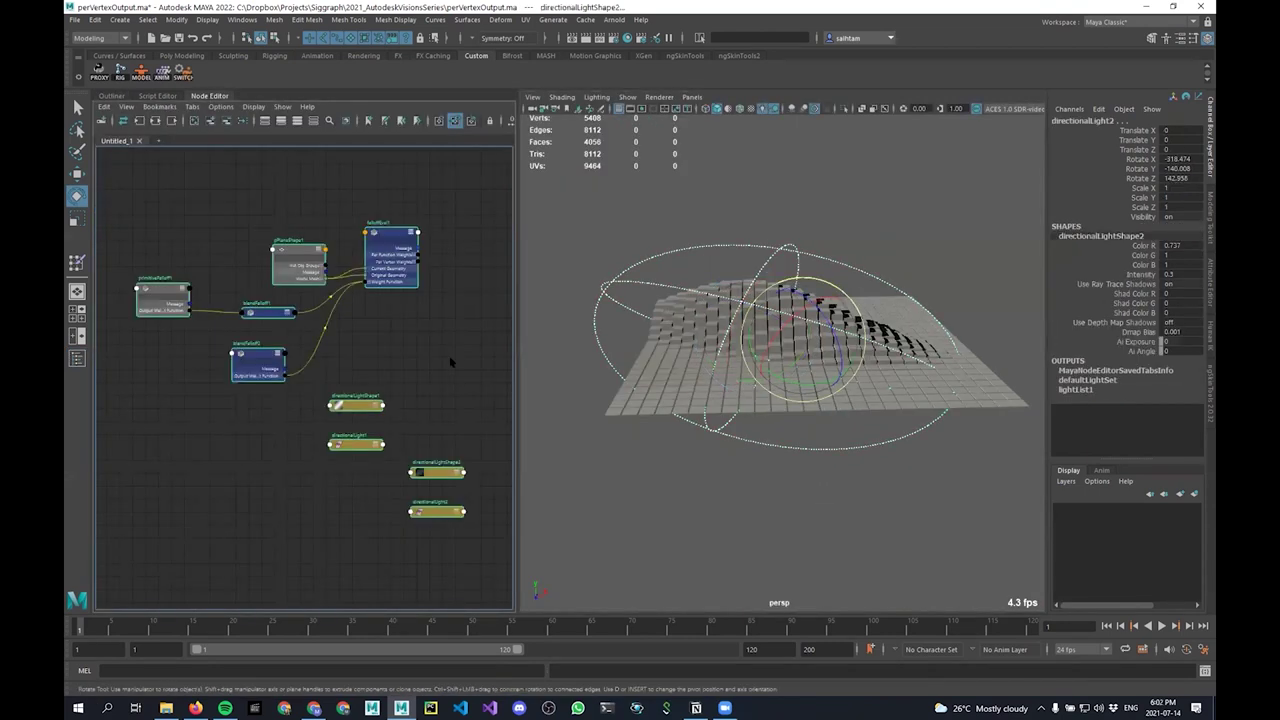
left_click(447, 359)
key("ctrl+space")
middle_click_drag(474, 358, 661, 468, "alt")
scroll(505, 398, "up", 4)
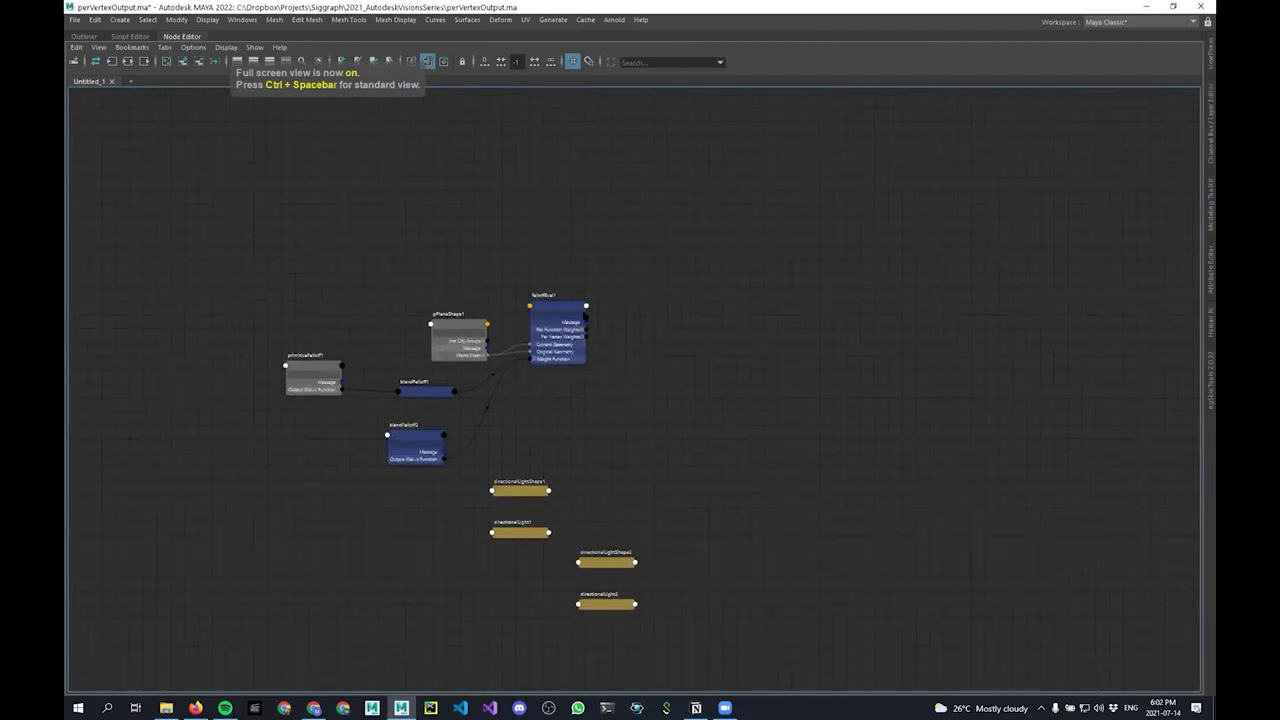
Expand blendFalloff1 to show its connected attributes and arrange the falloffEval1, blendFalloff1 and pPlaneShape1 nodes for readable connections
left_click_drag(579, 303, 603, 385)
scroll(498, 420, "up", 3)
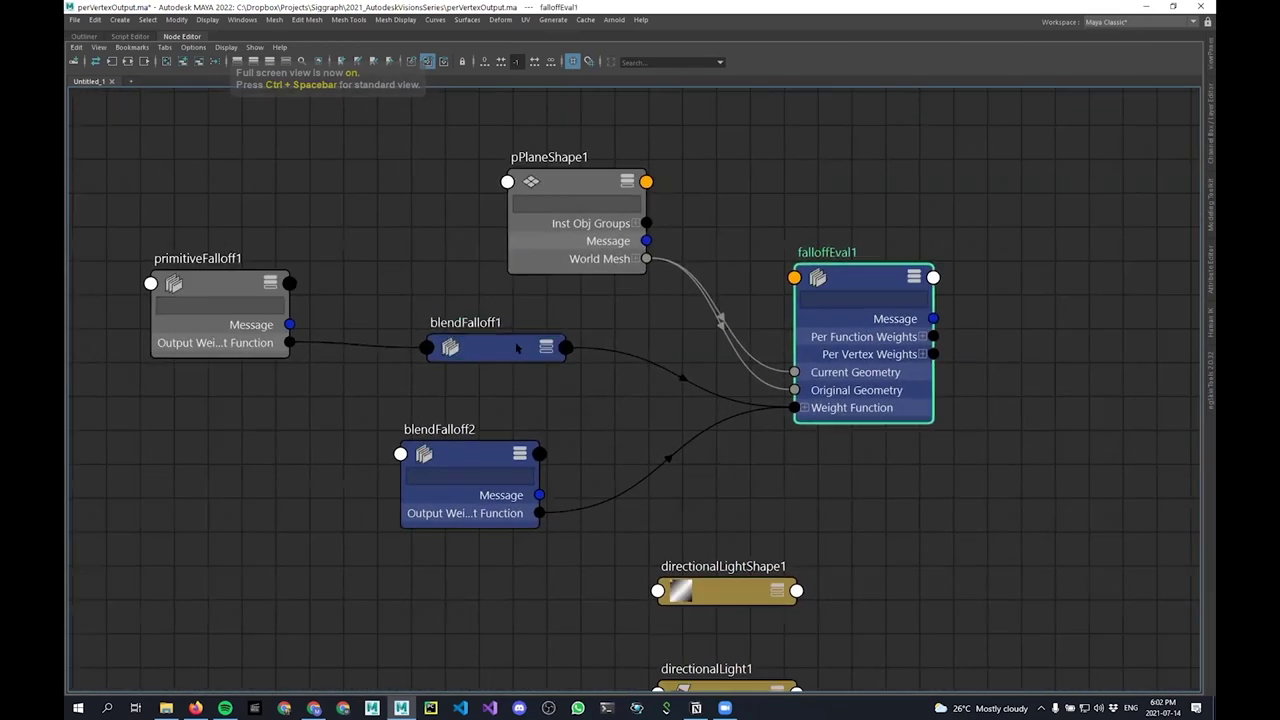
left_click(518, 361)
left_click_drag(518, 361, 484, 321)
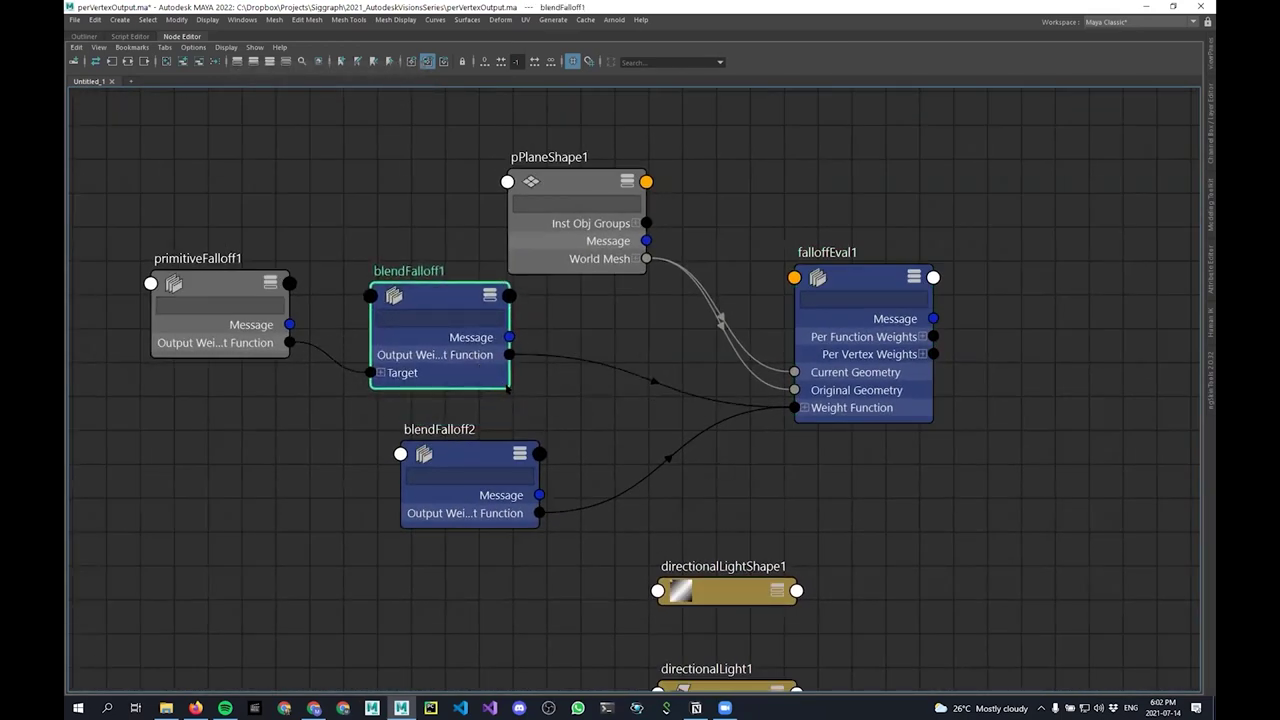
left_click_drag(495, 365, 505, 365)
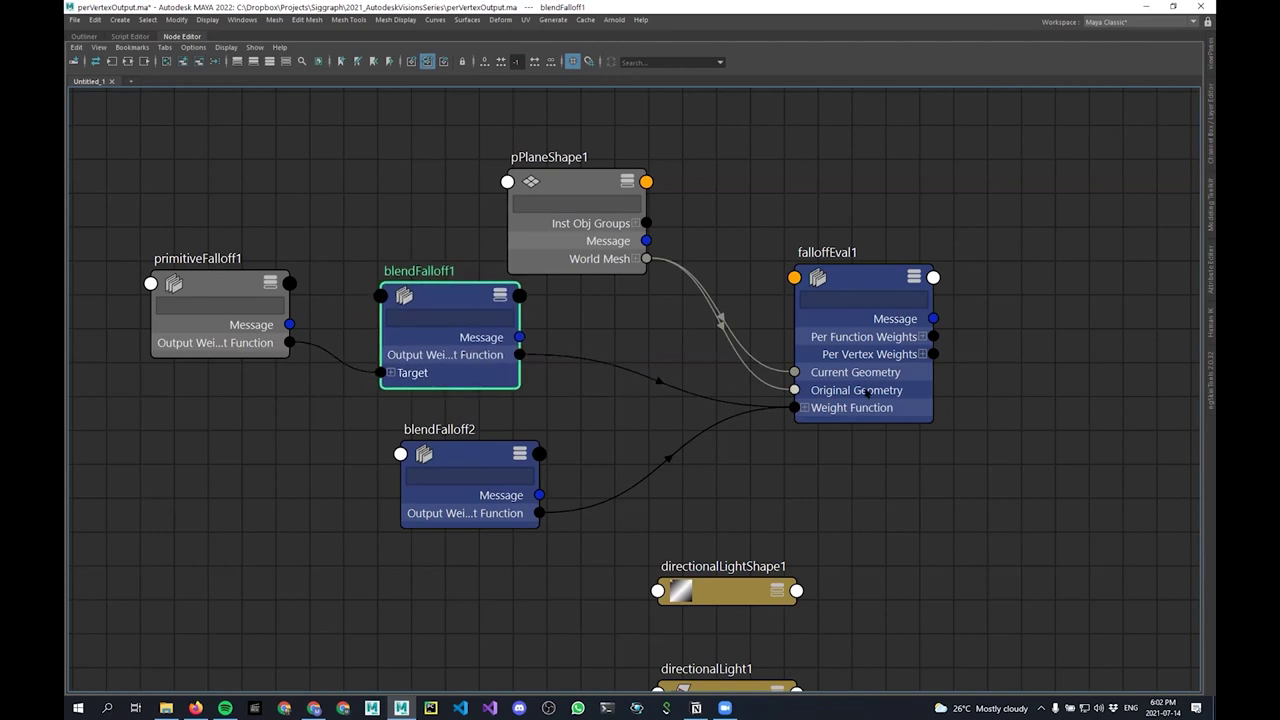
left_click_drag(867, 392, 849, 372)
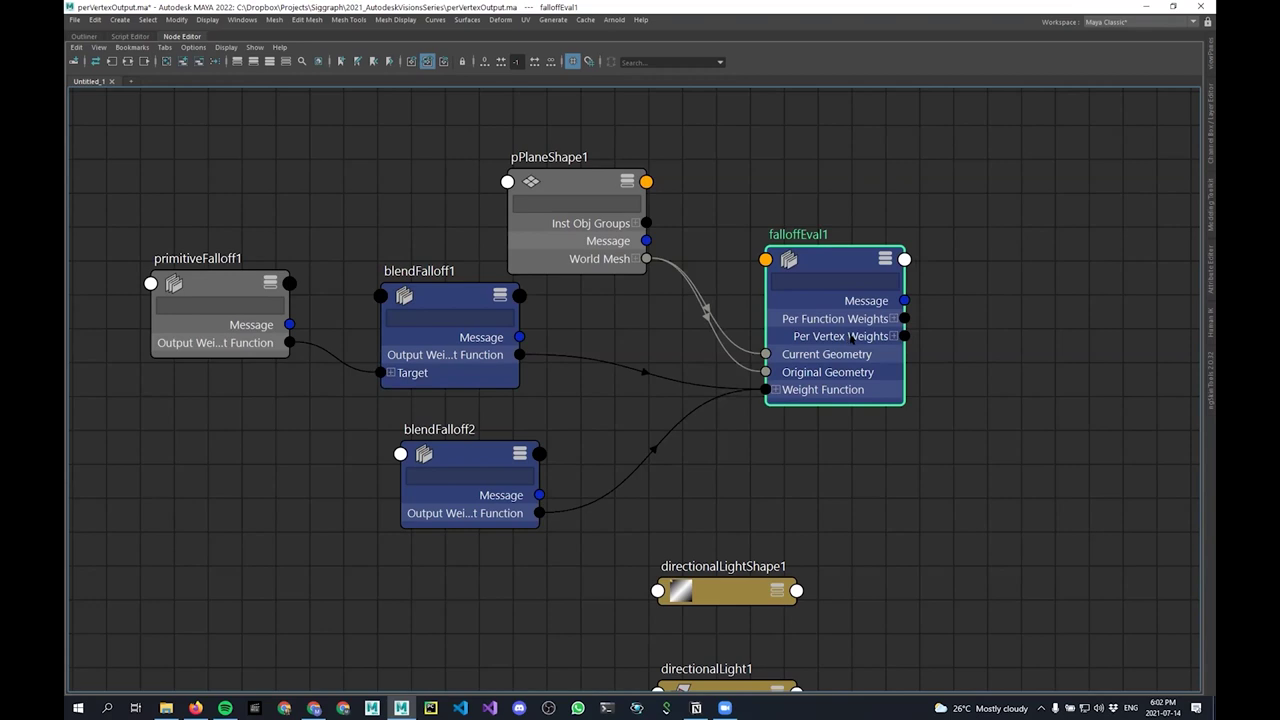
left_click_drag(585, 265, 627, 274)
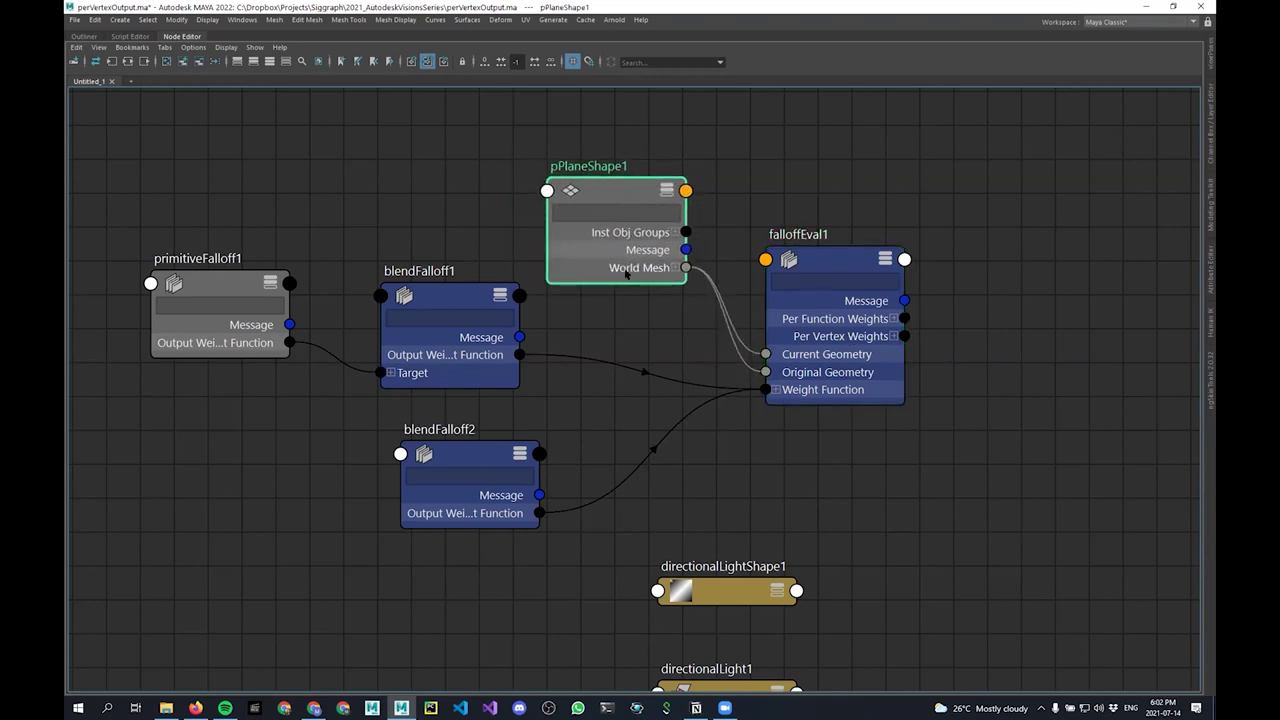
left_click_drag(858, 357, 844, 335)
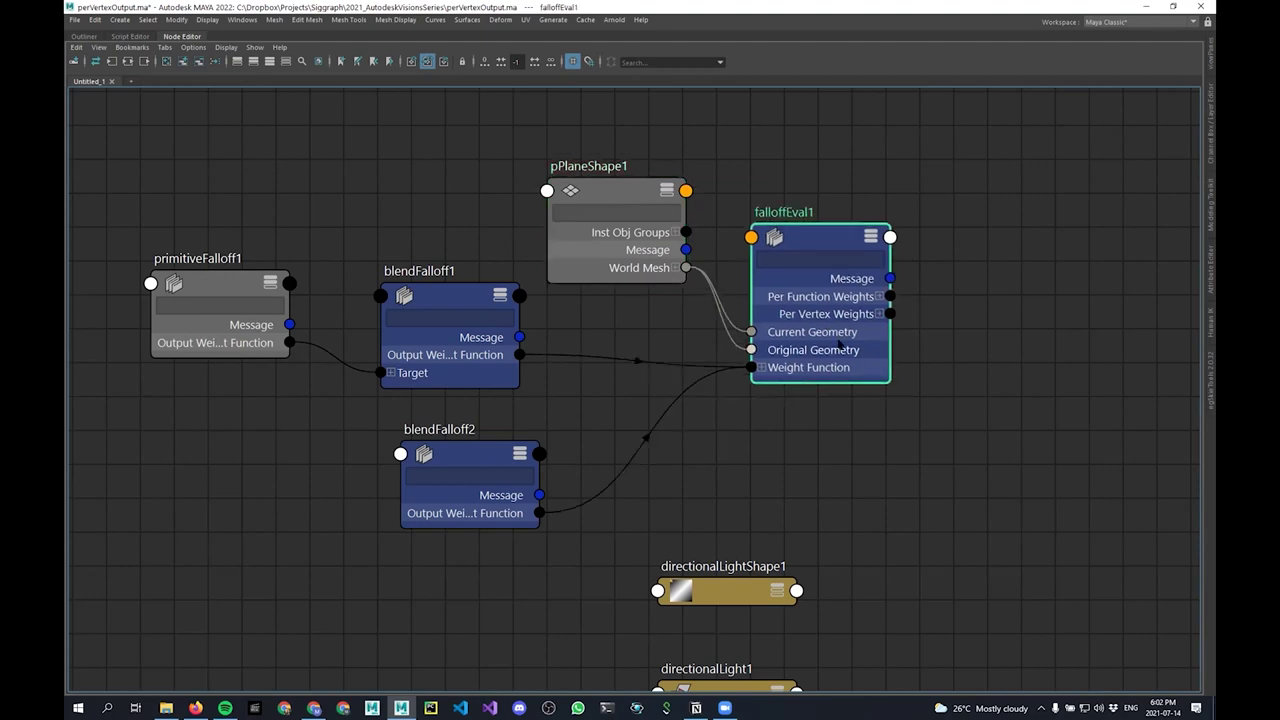
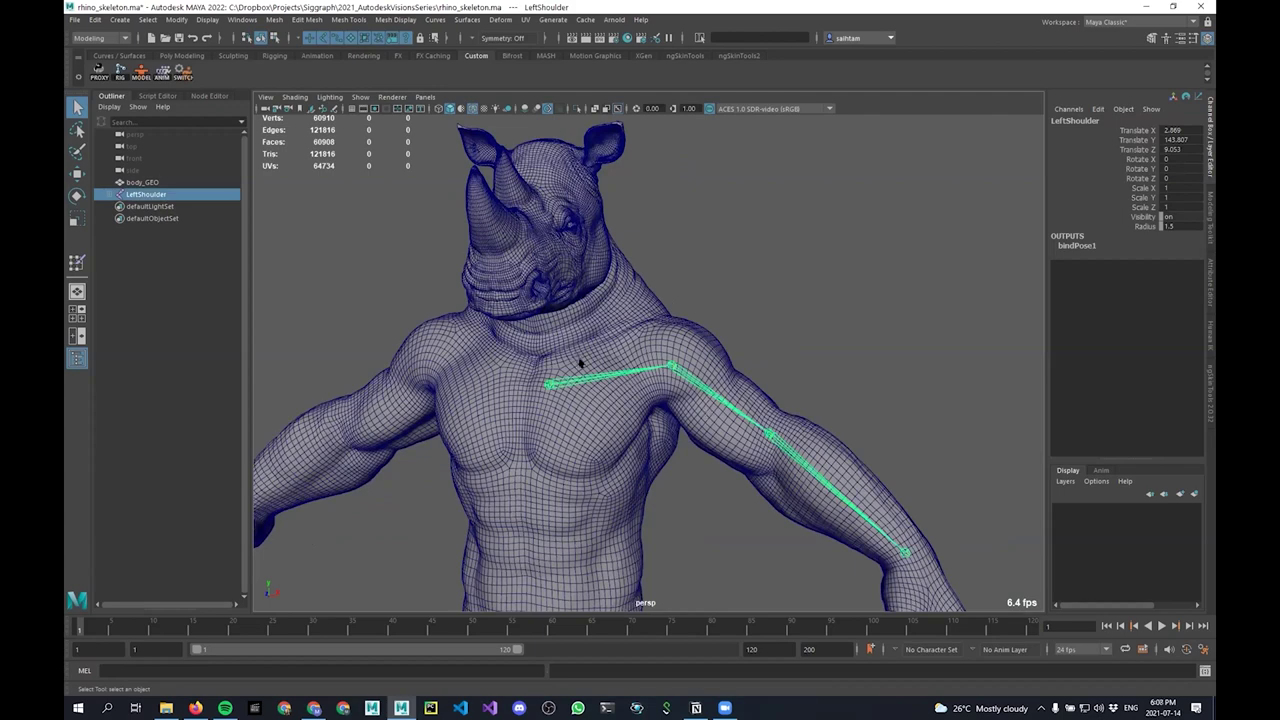
Expand the rhino's LeftShoulder joint hierarchy and select LeftArm, LeftForeArm and body_GEO together
left_click_drag(581, 364, 597, 383, "alt")
scroll(597, 383, "up", 2)
left_click(118, 194, "shift")
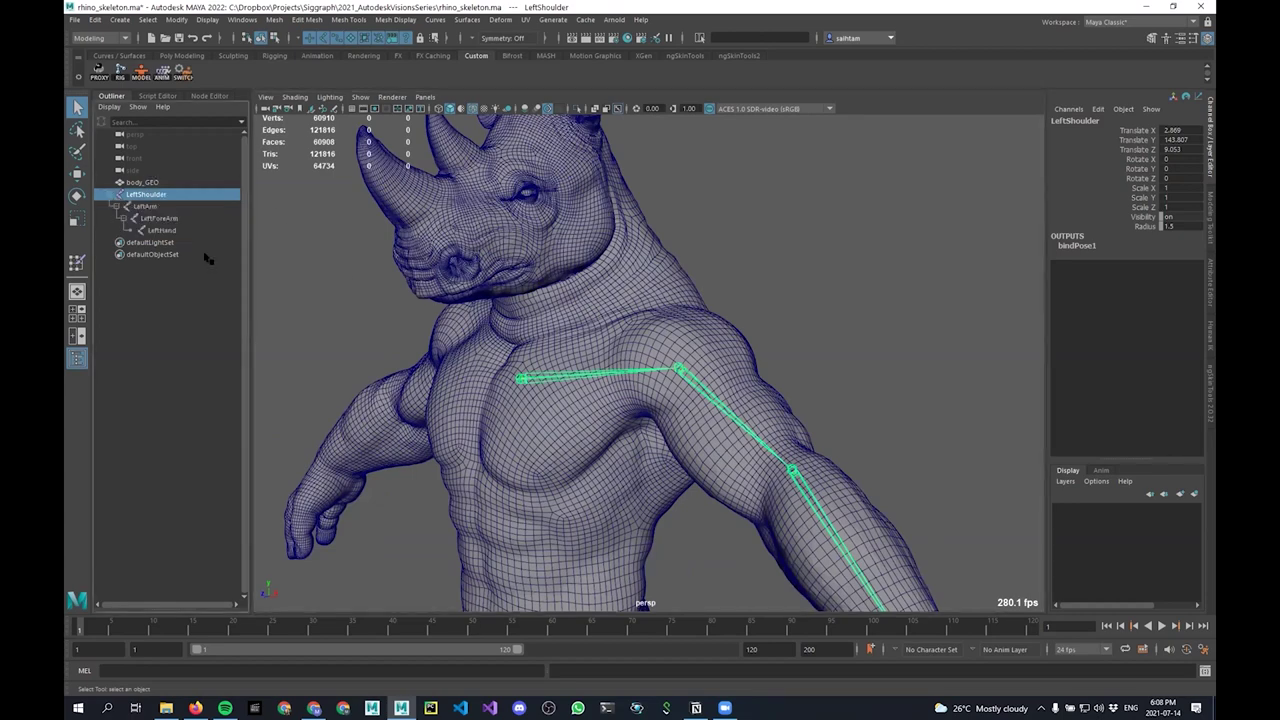
left_click(165, 218, "shift")
left_click_drag(487, 281, 572, 280, "alt")
middle_click_drag(572, 281, 483, 241, "alt")
left_click(154, 208)
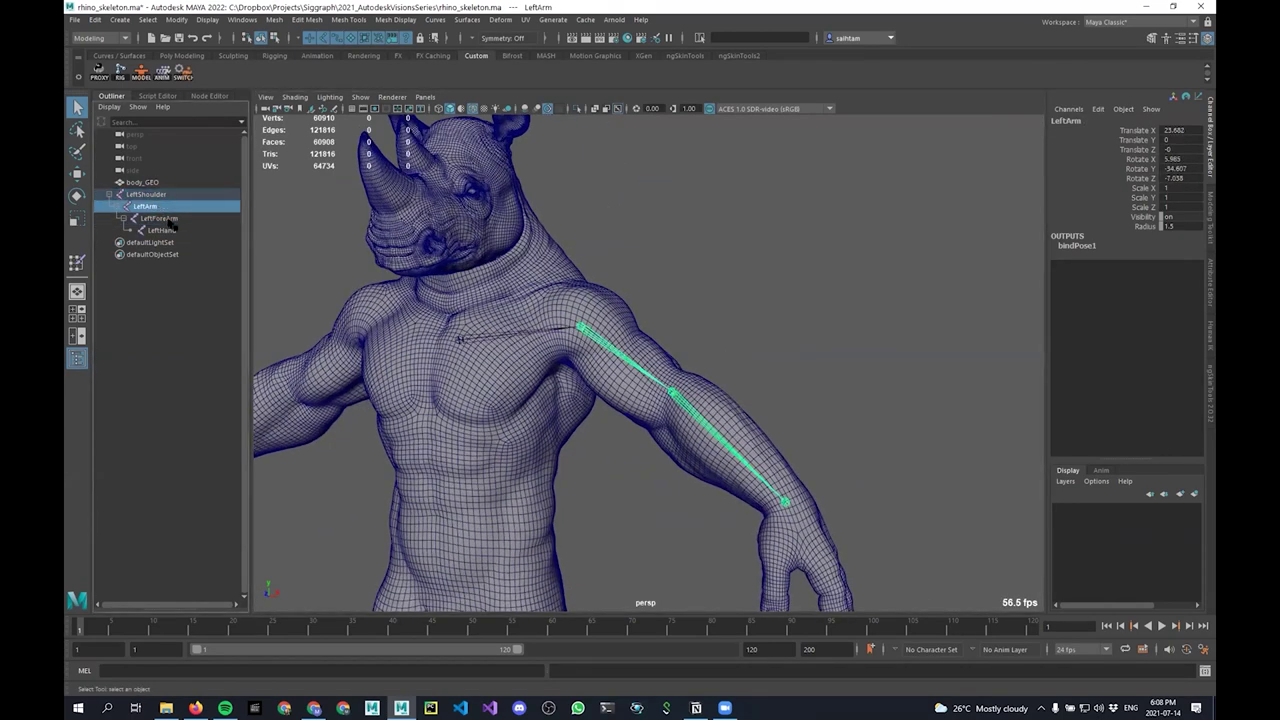
left_click(165, 218, "shift")
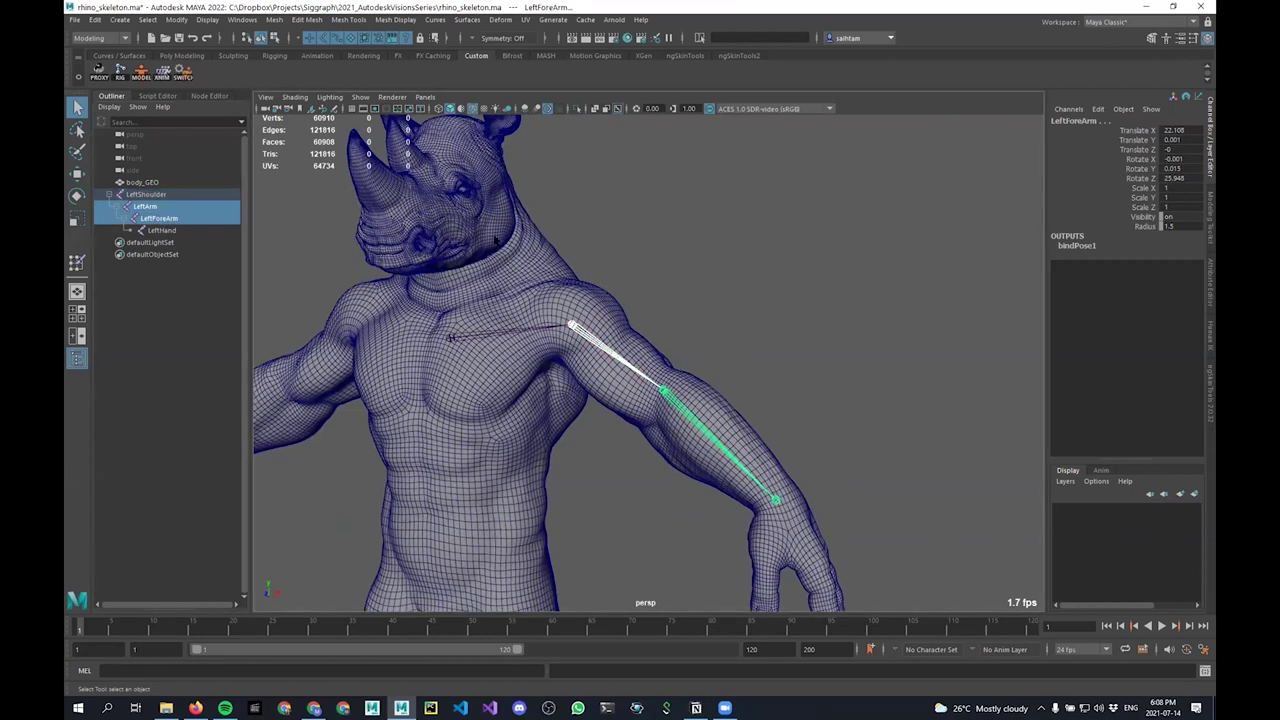
left_click(496, 241, "shift")
Bind body_GEO to the selected joints with Bind Skin, using Proximity Wrap as the deformer node
key("F3")
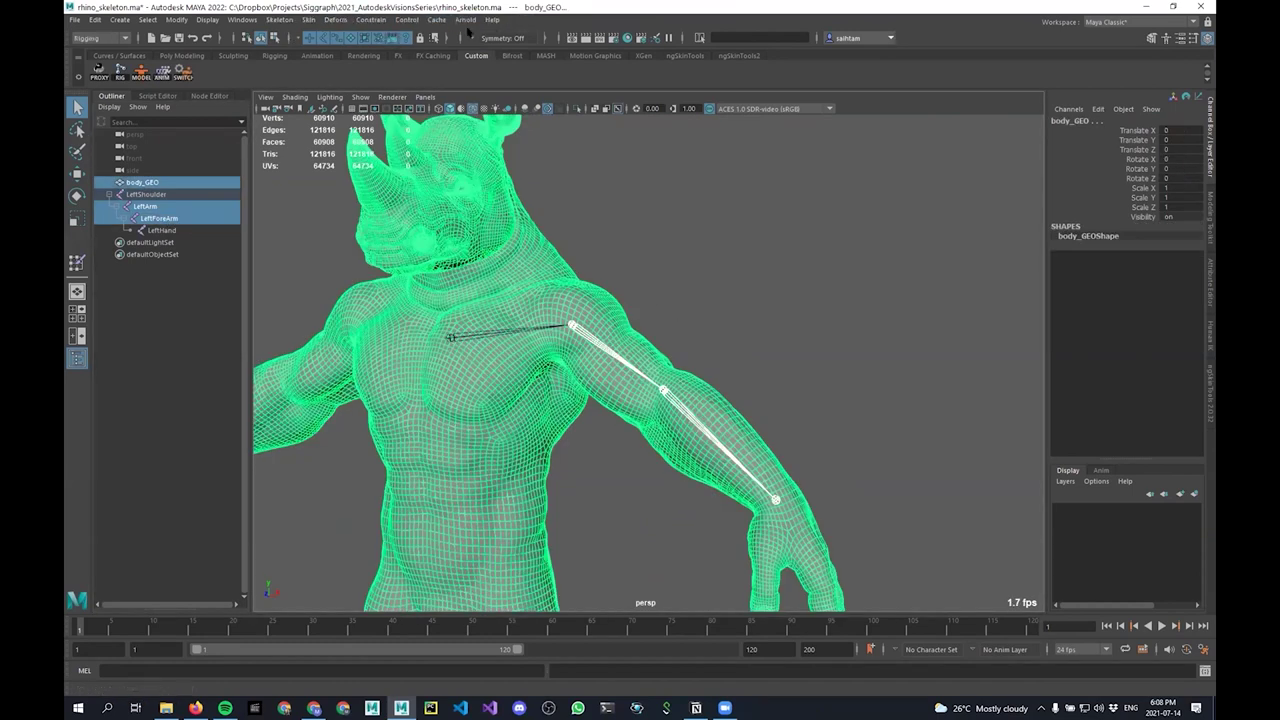
left_click(308, 19)
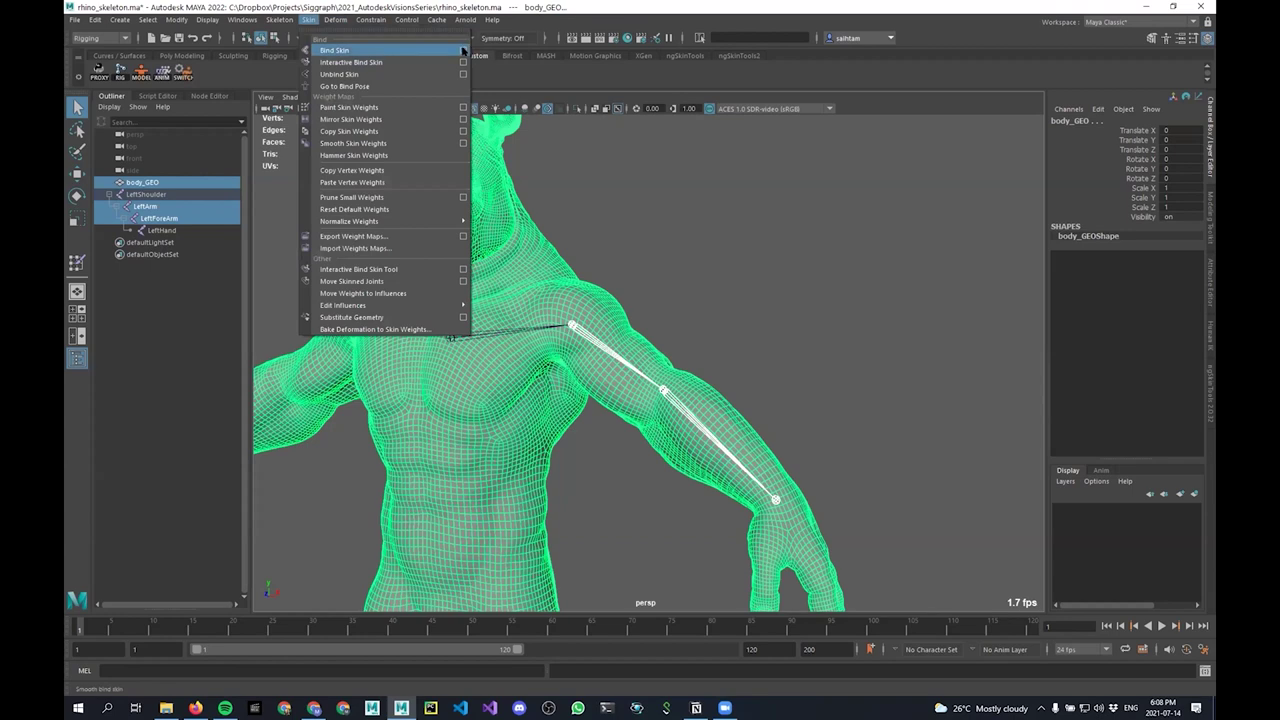
left_click(463, 49)
left_click_drag(881, 192, 843, 193)
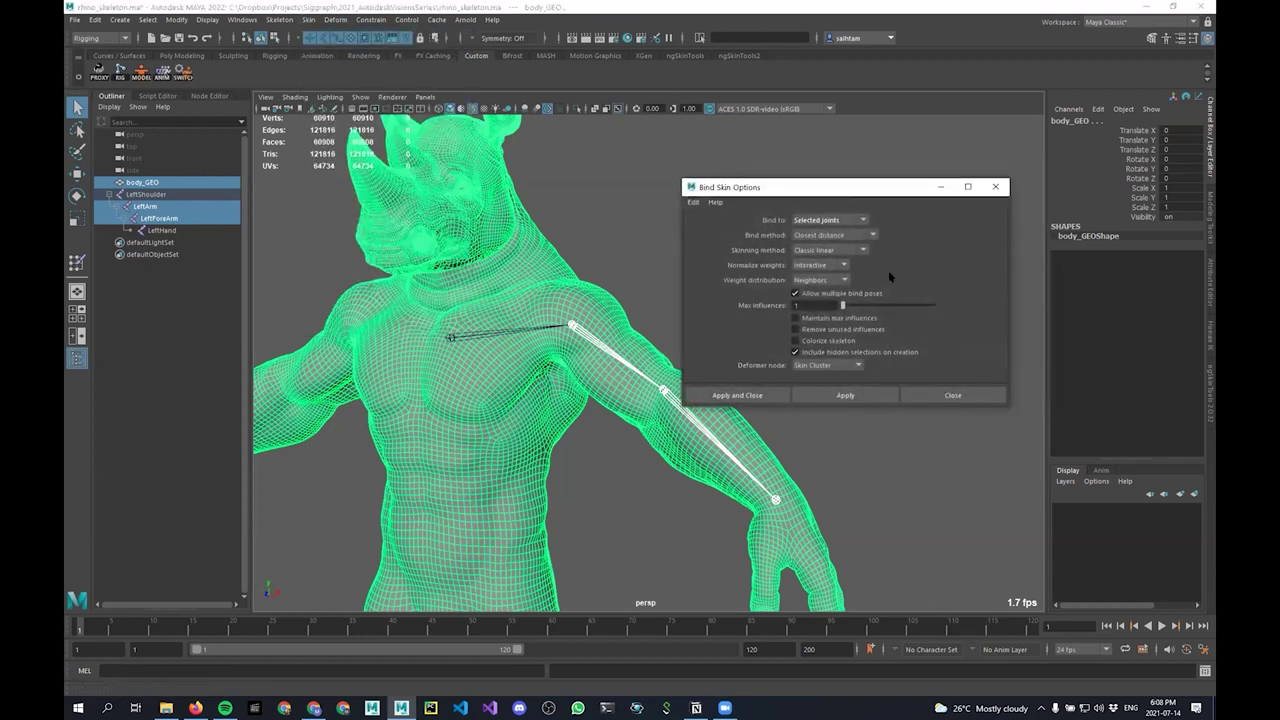
left_click(839, 365)
left_click(836, 388)
left_click(867, 394)
left_click(943, 395)
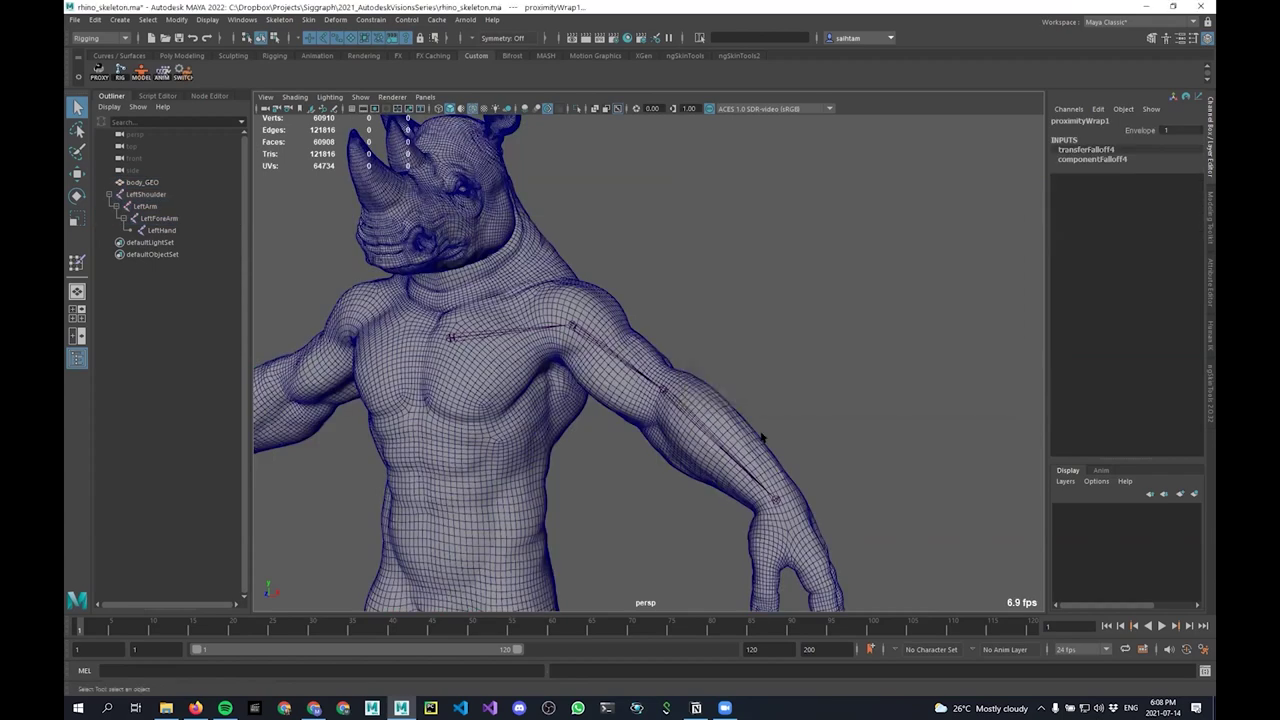
Rotate the LeftForeArm joint to bend the rhino's elbow, and select body_GEO
middle_click_drag(717, 427, 707, 341, "alt")
left_click(711, 355)
left_click_drag(711, 355, 572, 350, "alt")
key("e")
mouse_move(645, 382)
left_mouse_down()
mouse_move(674, 394)
mouse_move(603, 371)
mouse_move(658, 380)
left_mouse_up()
right_click_drag(640, 360, 577, 316, "alt")
left_click_drag(577, 316, 572, 293, "alt")
left_click(572, 293)
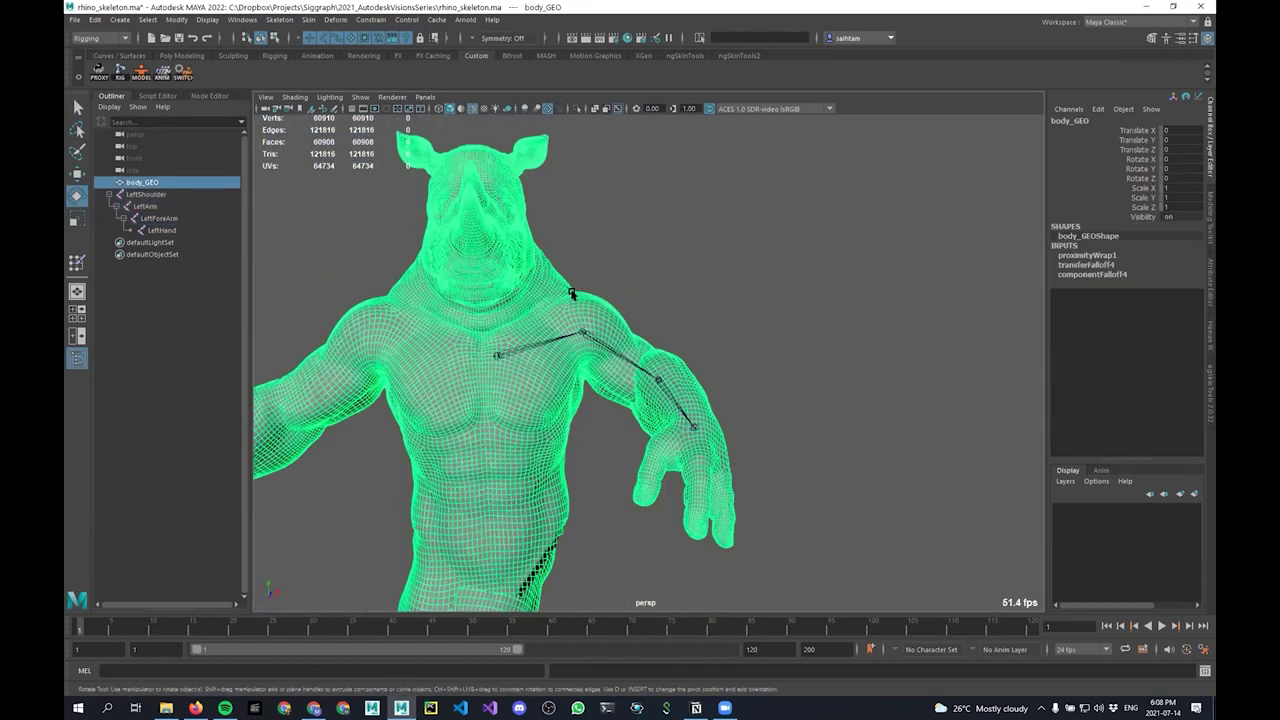
Return the skeleton to its bind pose using the LeftArm joint
right_click(573, 294)
mouse_move(575, 295)
right_mouse_down()
mouse_move(558, 278)
mouse_move(577, 295)
right_mouse_up()
left_click(831, 293)
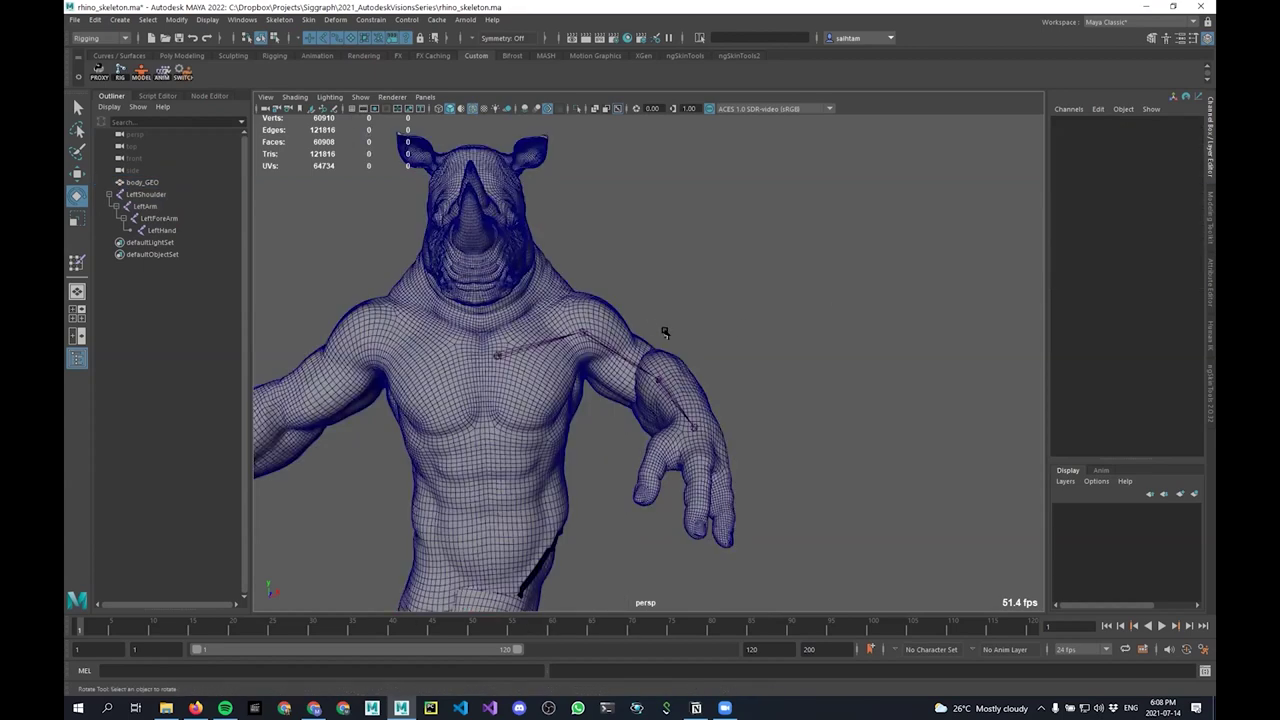
key("F8")
left_click(148, 207)
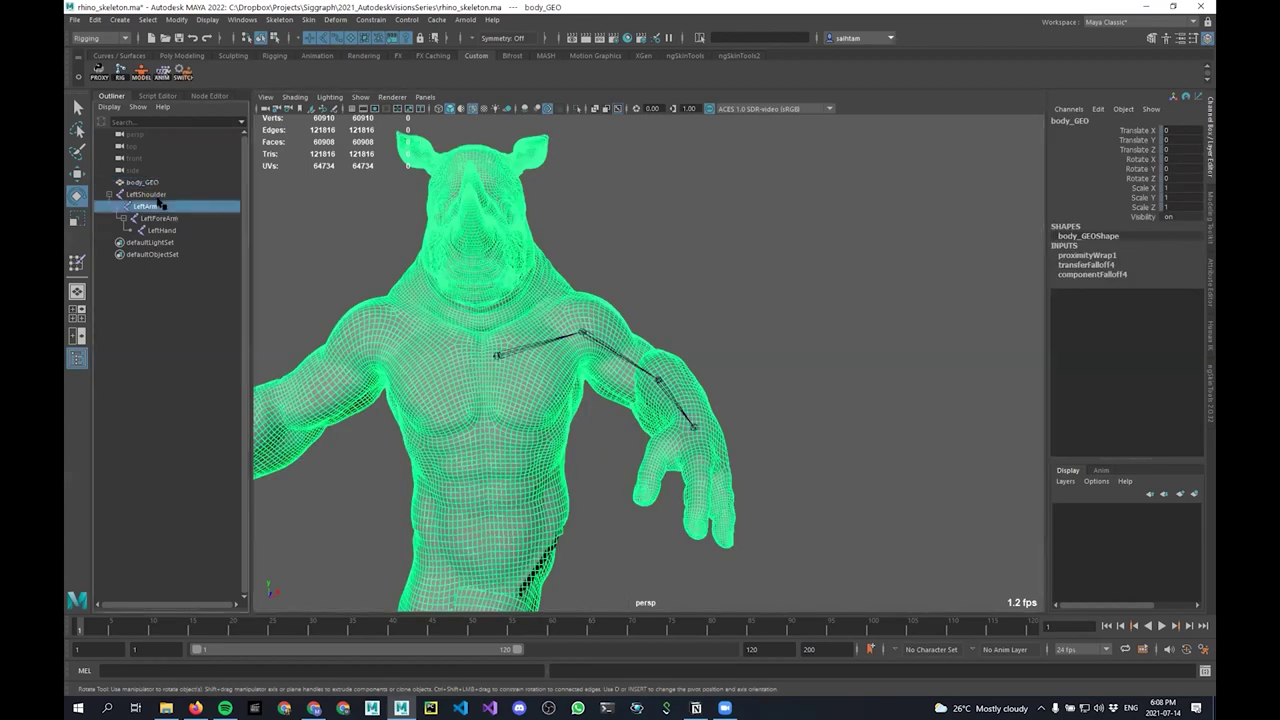
left_click(308, 19)
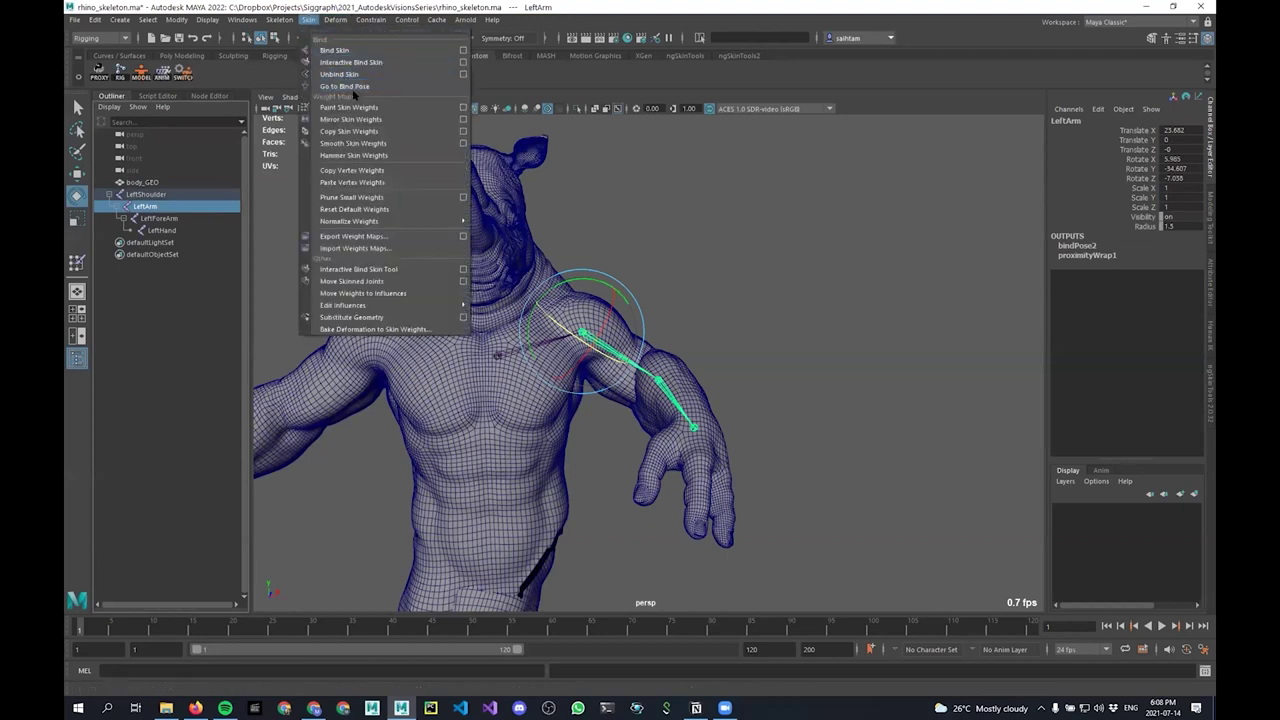
left_click(364, 87)
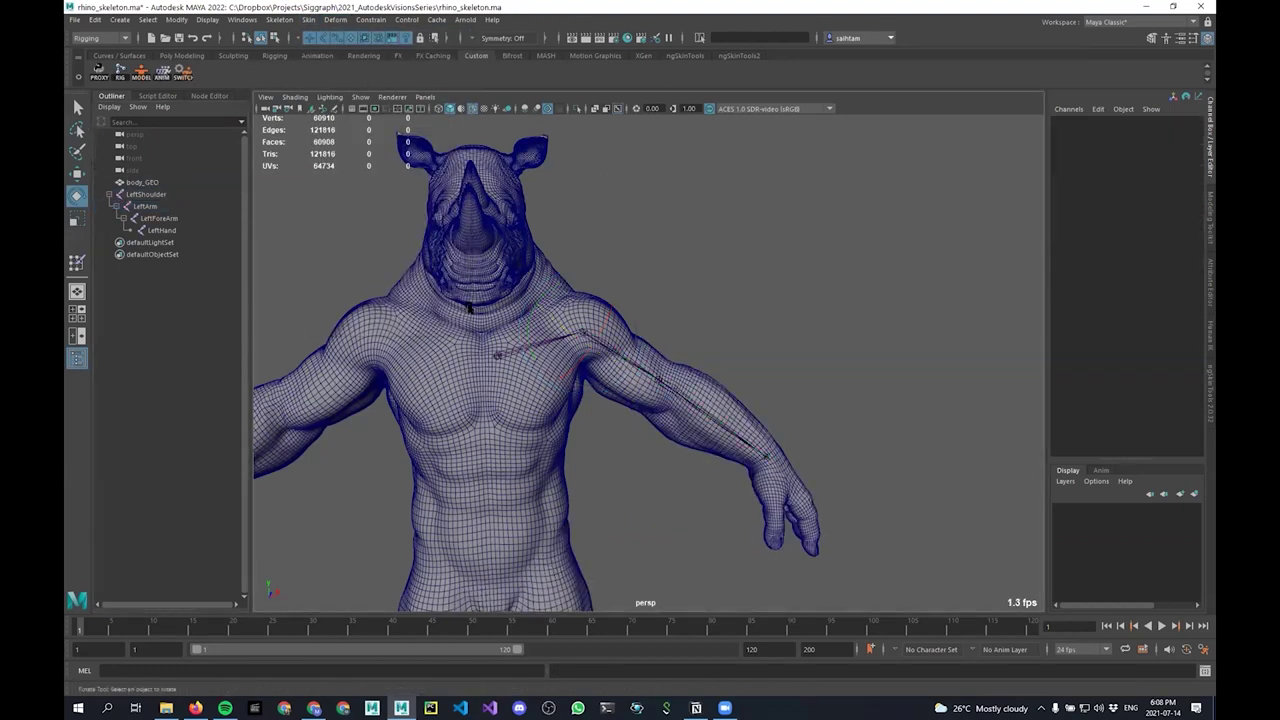
Select body_GEO's proximityWrap1 input and graph its input and output connections in the Node Editor
left_click(143, 182)
left_click(1092, 255)
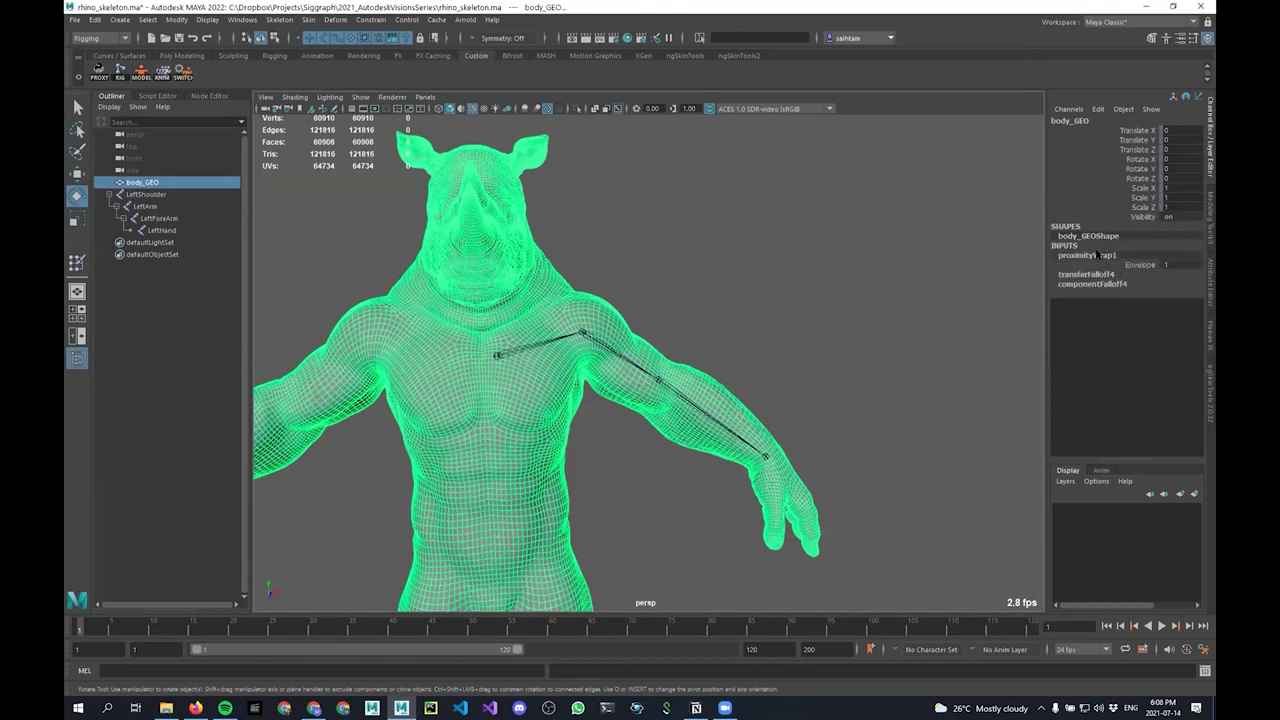
left_click(209, 95)
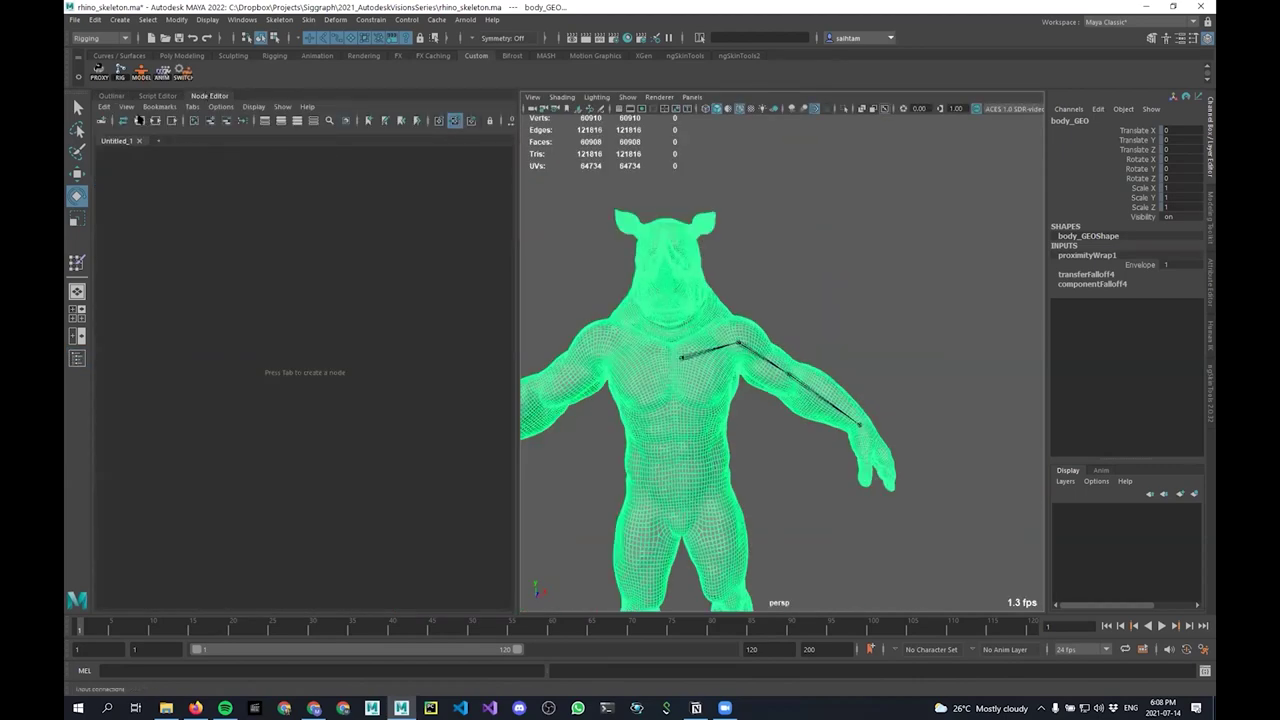
left_click(140, 121)
right_click_drag(333, 298, 392, 329, "alt")
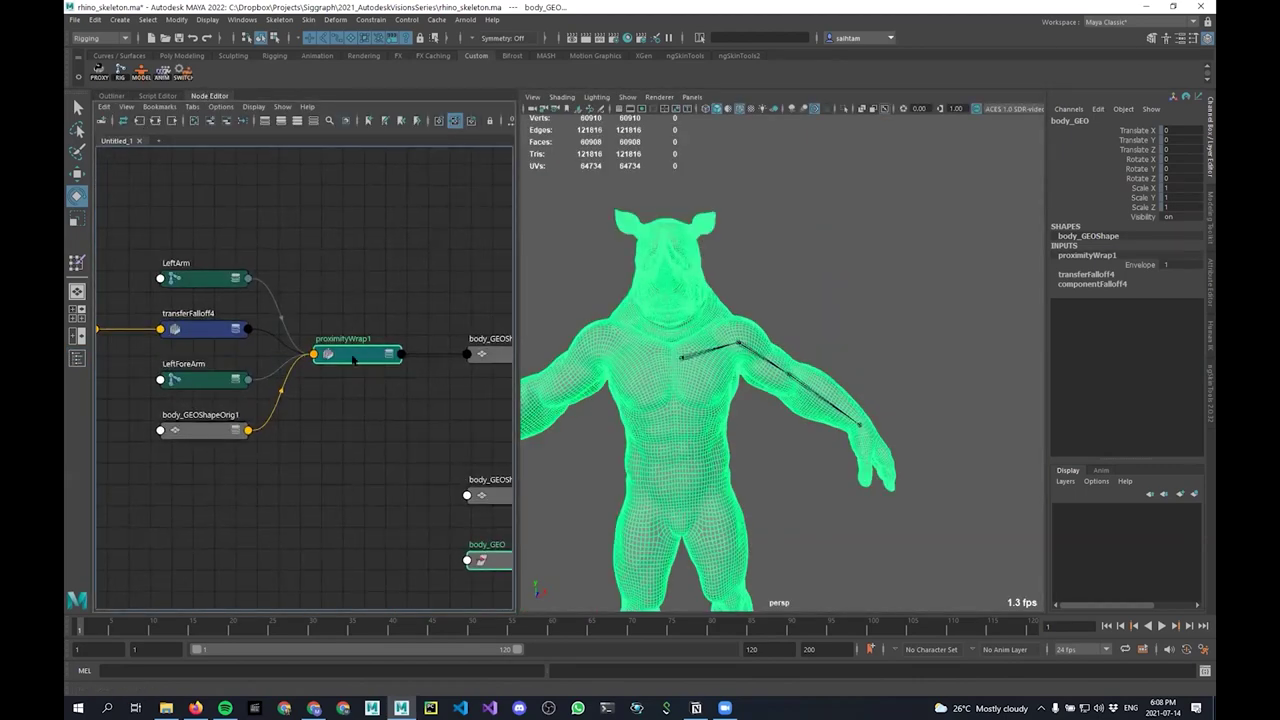
Expand proximityWrap1 down to its Driver Weight Function elements and arrange componentFalloff4 and transferFalloff4 in front of it
key("2")
left_click(313, 449)
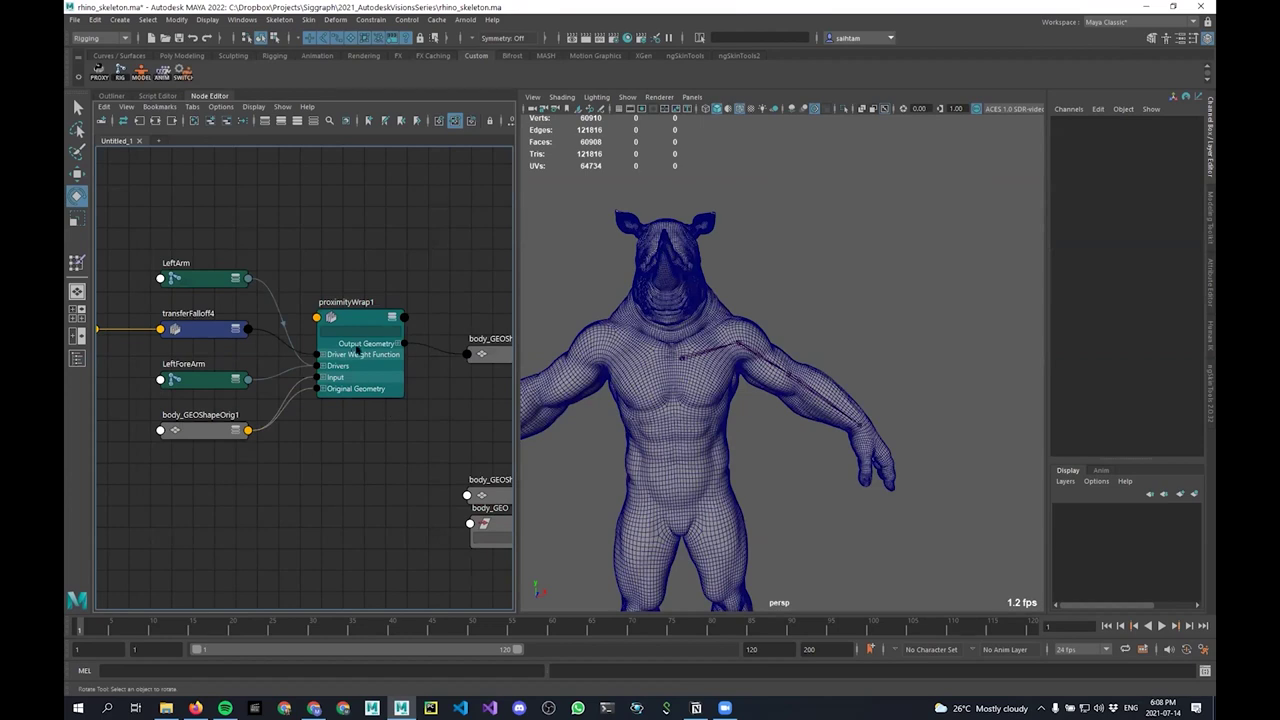
middle_click_drag(261, 387, 432, 379, "alt")
right_click_drag(432, 379, 436, 380, "alt")
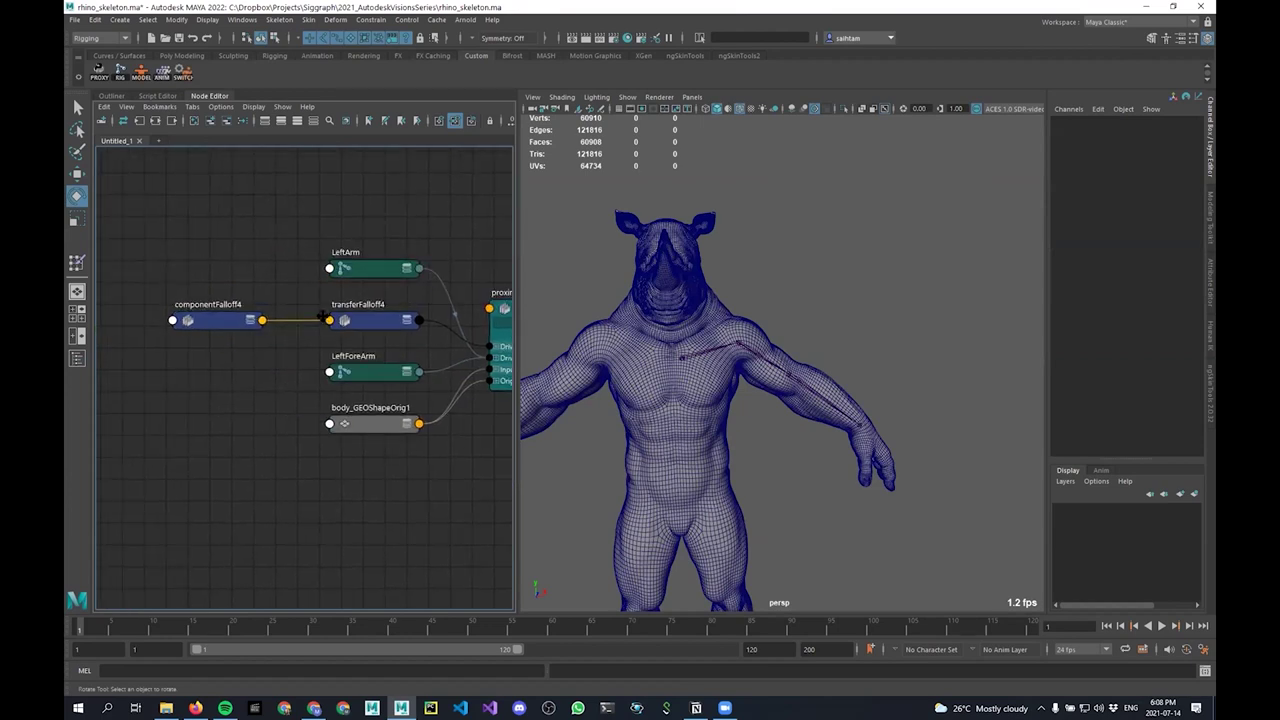
middle_click_drag(436, 380, 404, 380, "alt")
left_click_drag(170, 324, 192, 308)
left_click_drag(332, 321, 330, 315)
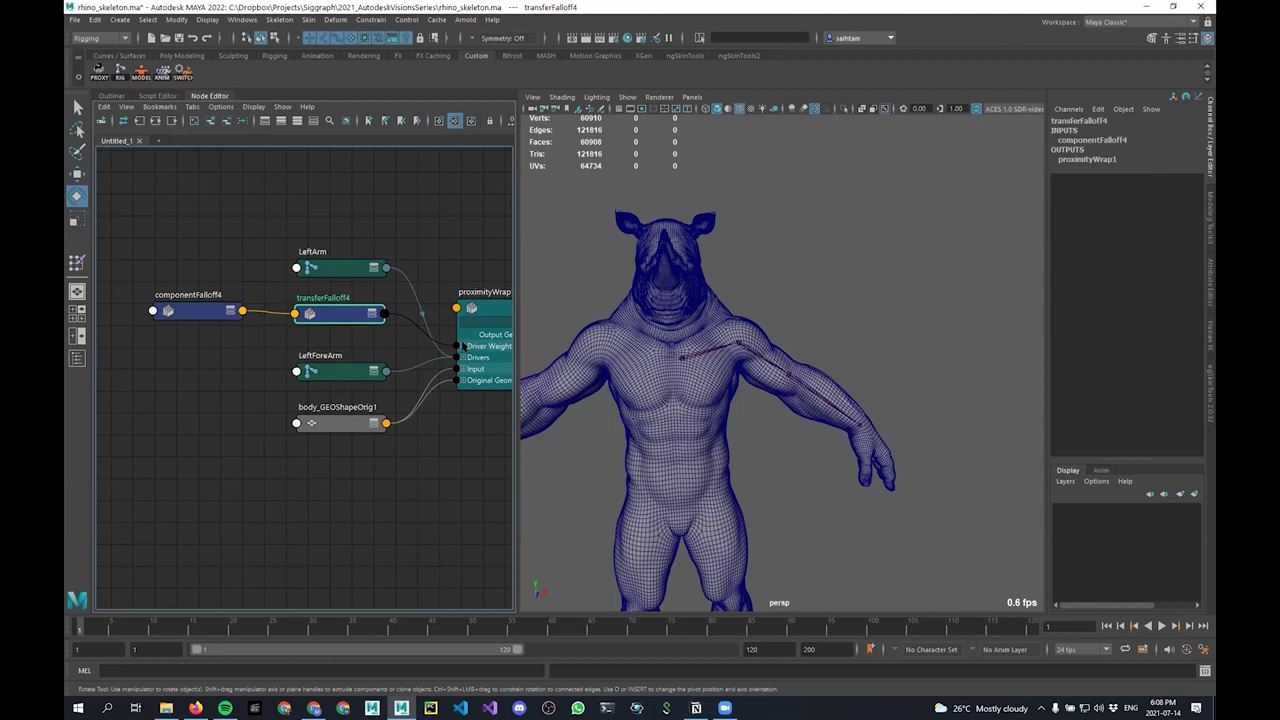
scroll(427, 404, "up", 3)
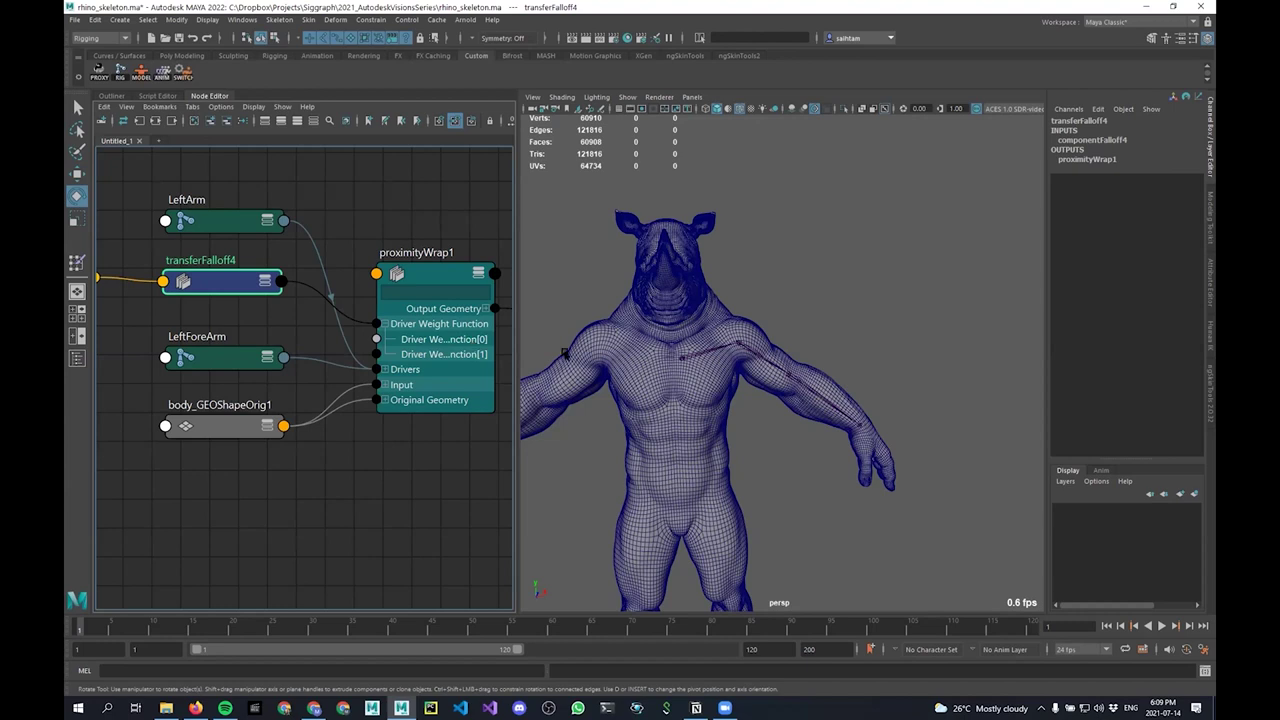
Disconnect transferFalloff4 from proximityWrap1's Driver Weight Function, and move the LeftForeArm and proximityWrap1 nodes to clear working space
middle_click_drag(209, 481, 218, 457, "alt")
left_click_drag(218, 457, 407, 91)
middle_click_drag(220, 412, 239, 382, "alt")
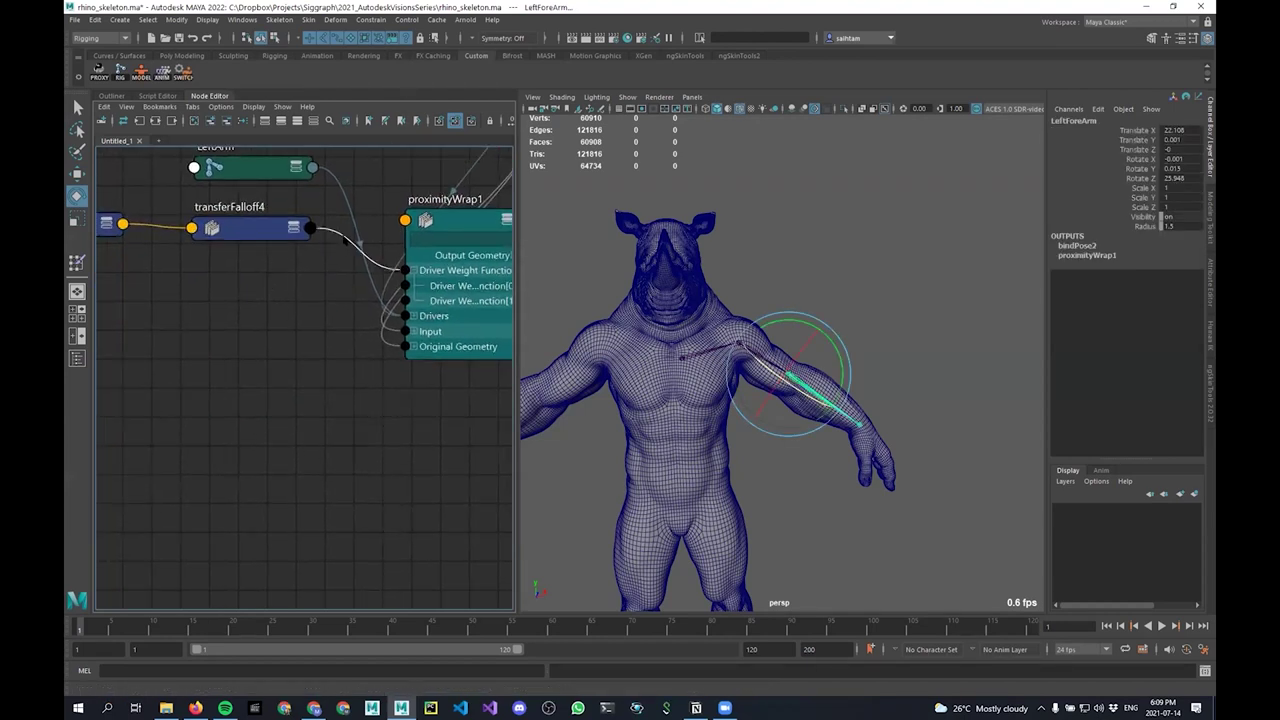
left_click_drag(343, 240, 260, 334)
left_click_drag(455, 301, 440, 480)
Create a uniformFalloff node, place it beside proximityWrap1 and expand its attributes
middle_click_drag(278, 453, 332, 341, "alt")
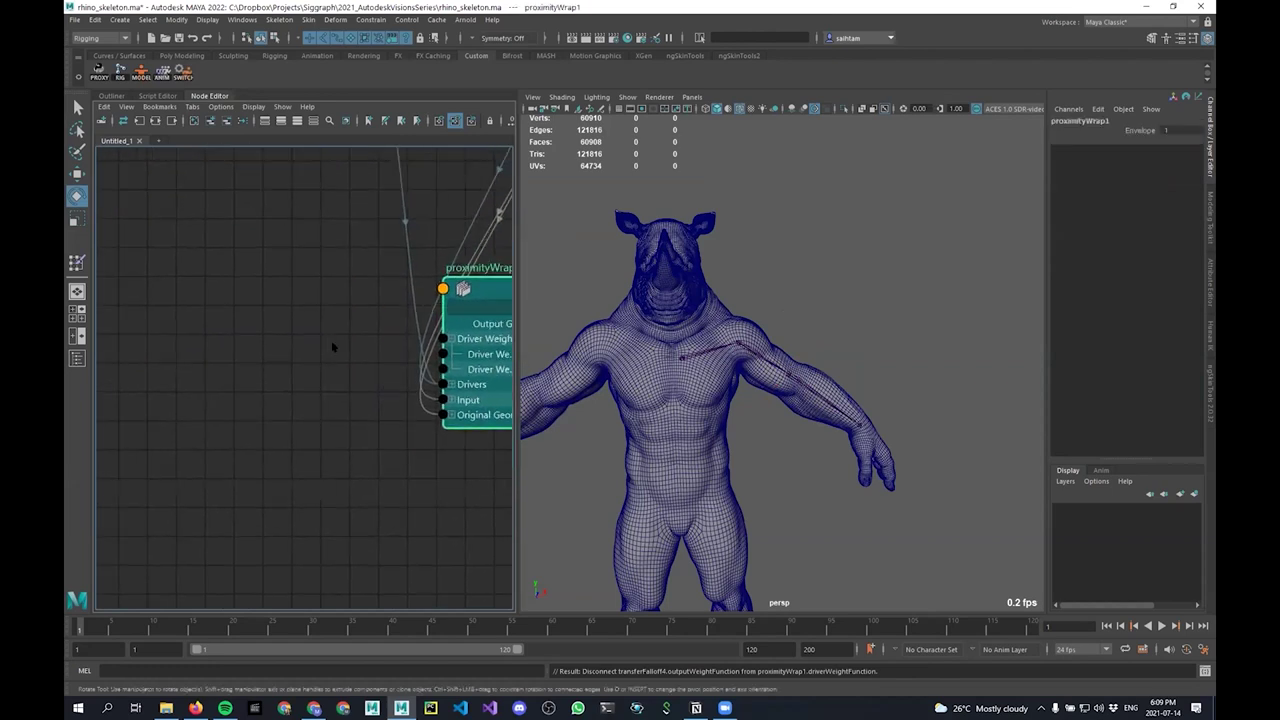
left_click(332, 344)
key("Tab")
type("unif")
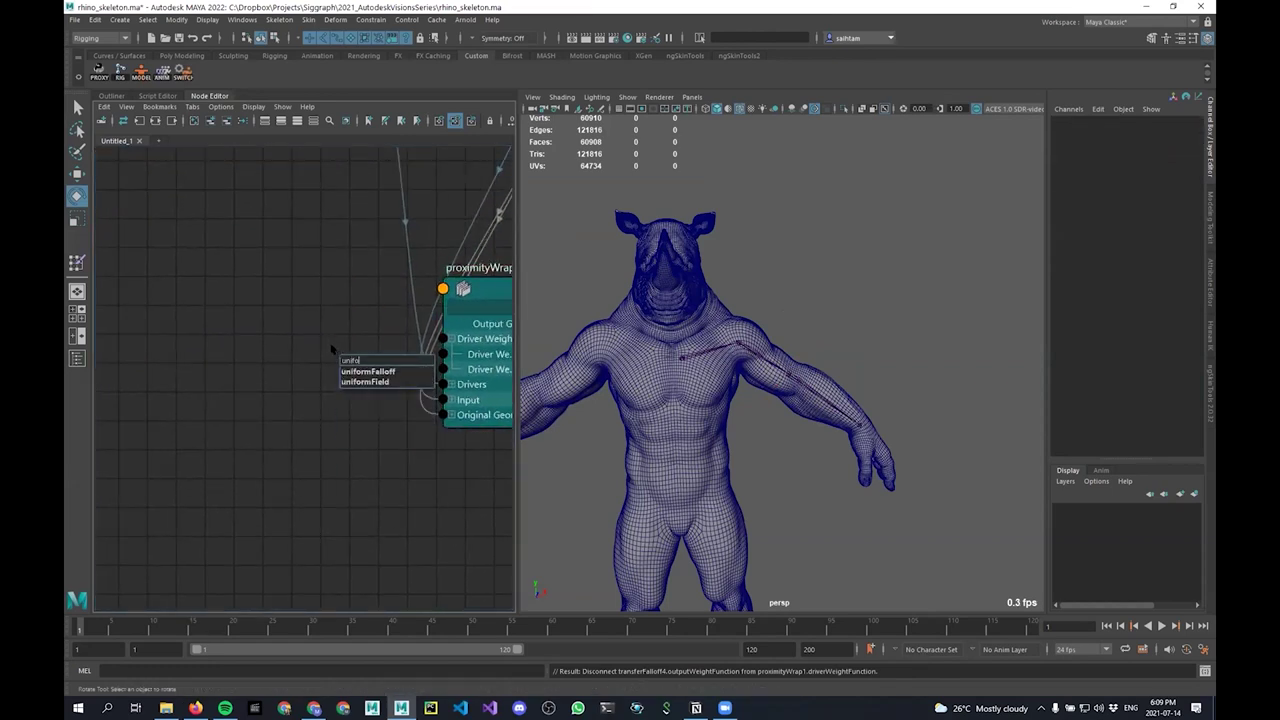
key("Down")
key("Return")
left_click_drag(407, 372, 240, 390)
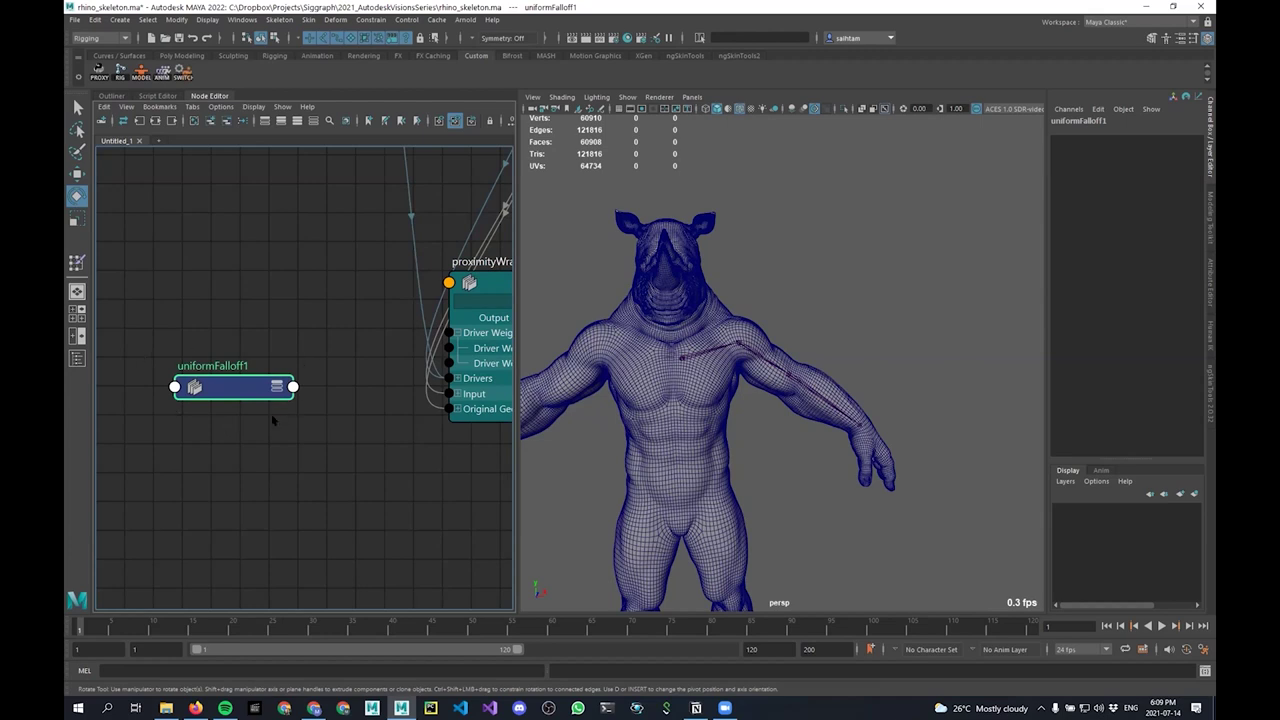
middle_click_drag(297, 411, 260, 412, "alt")
left_click_drag(222, 383, 240, 318)
key("2")
key("3")
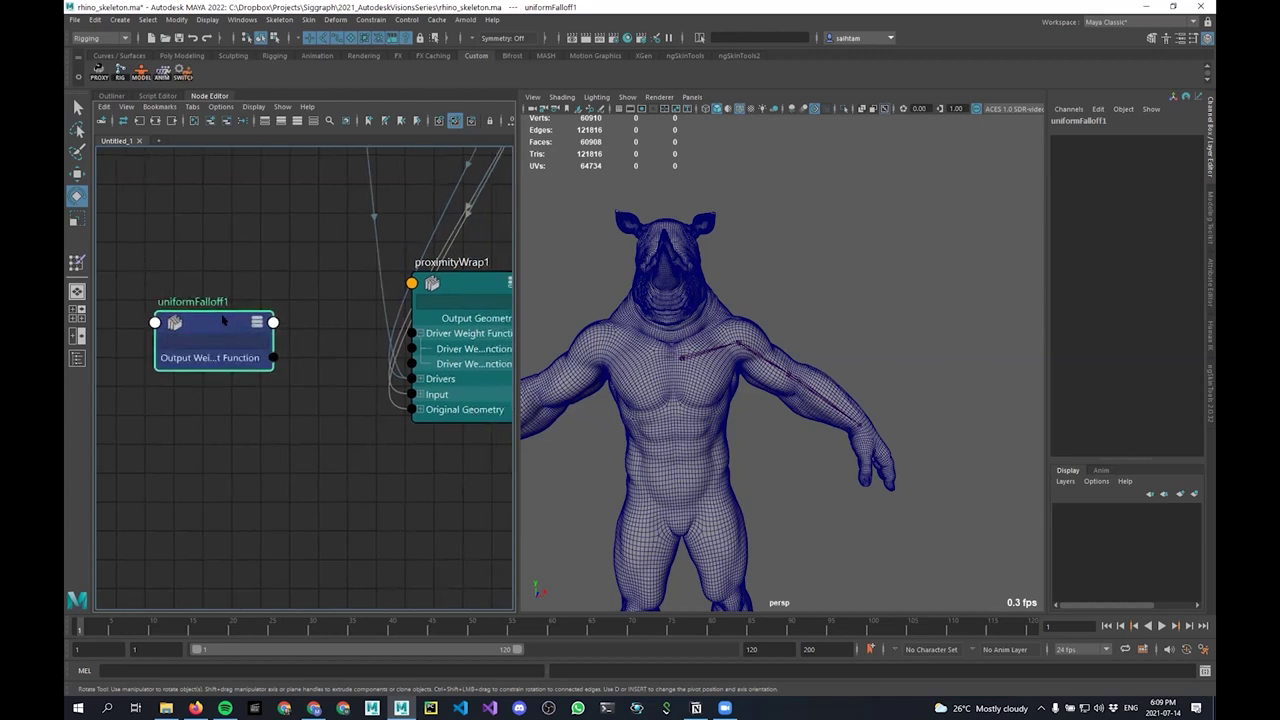
Create a primitiveFalloff node below uniformFalloff1
middle_click_drag(263, 468, 283, 420, "alt")
left_click(281, 419)
key("Tab")
type("prim")
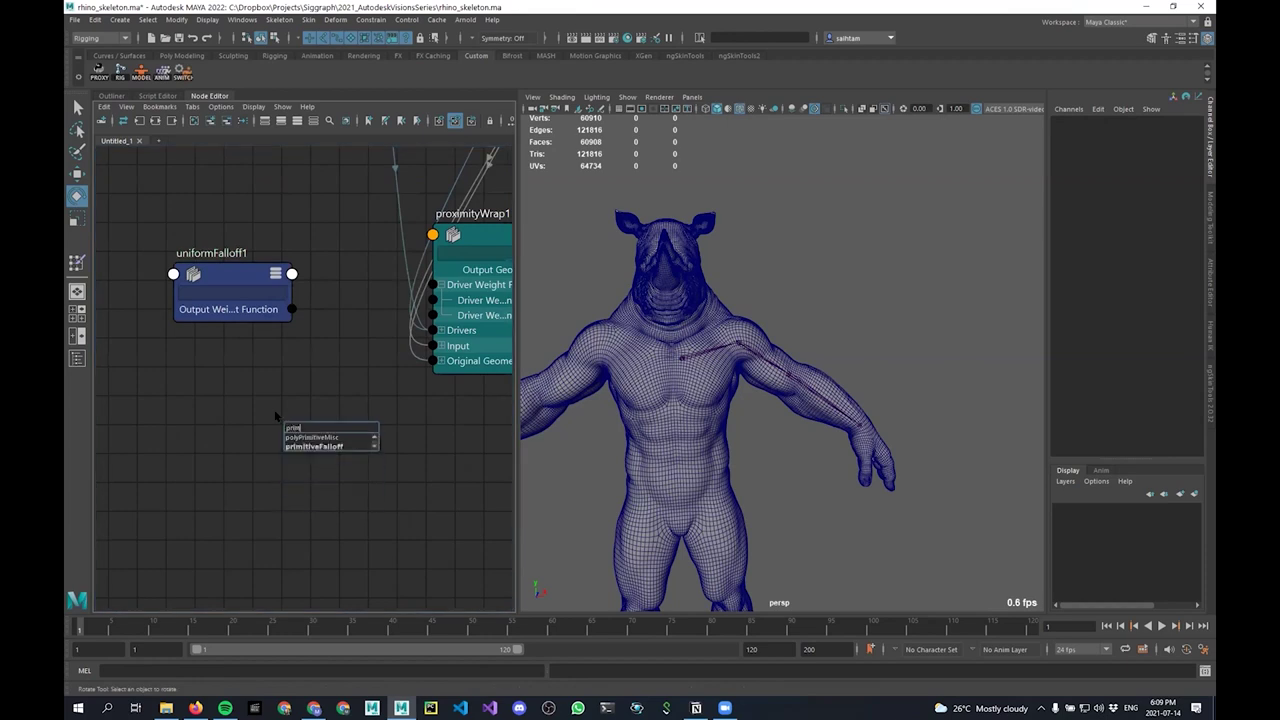
key("Down")
key("Down")
key("Return")
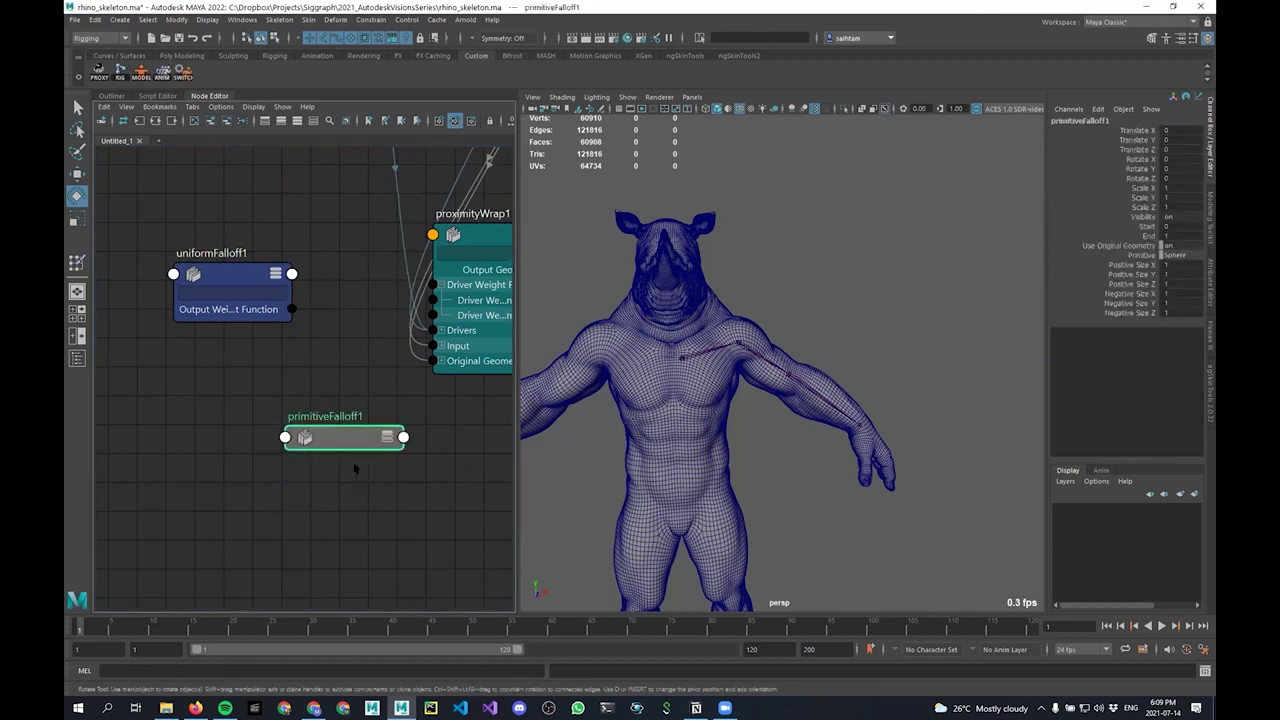
Create a blendFalloff node below primitiveFalloff1
left_click(308, 490)
key("Tab")
type("ble")
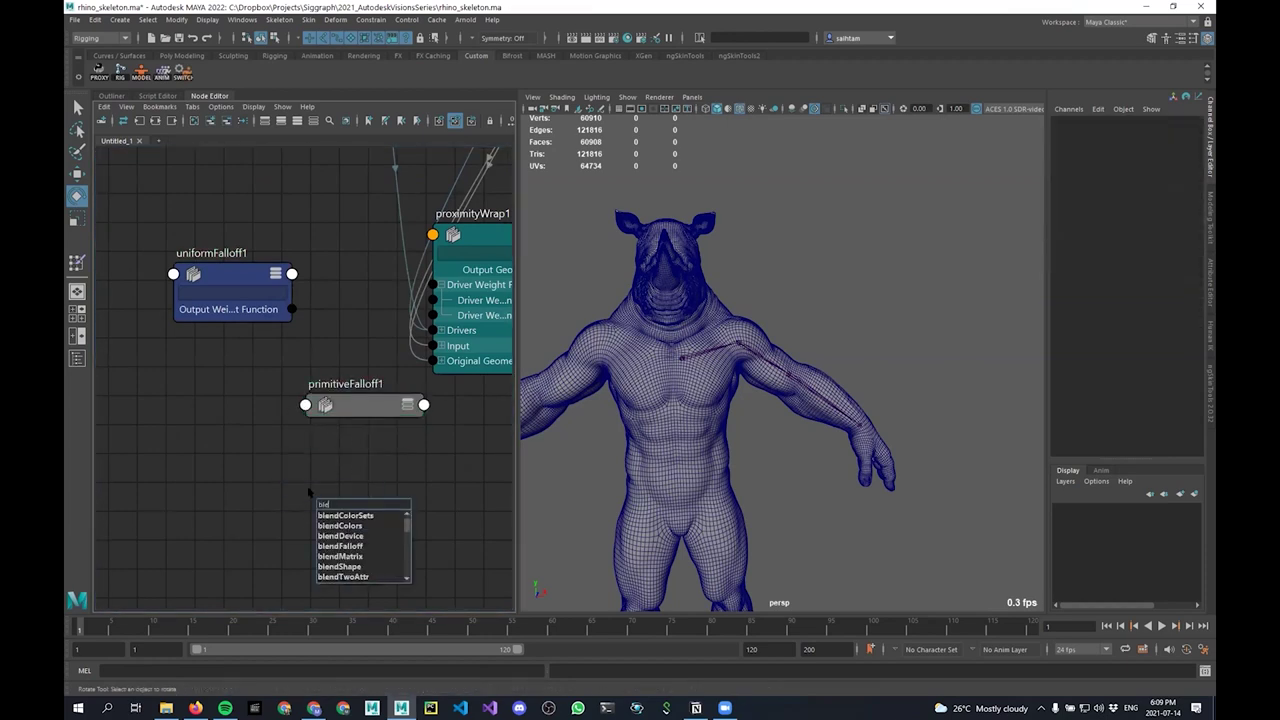
type("ndf")
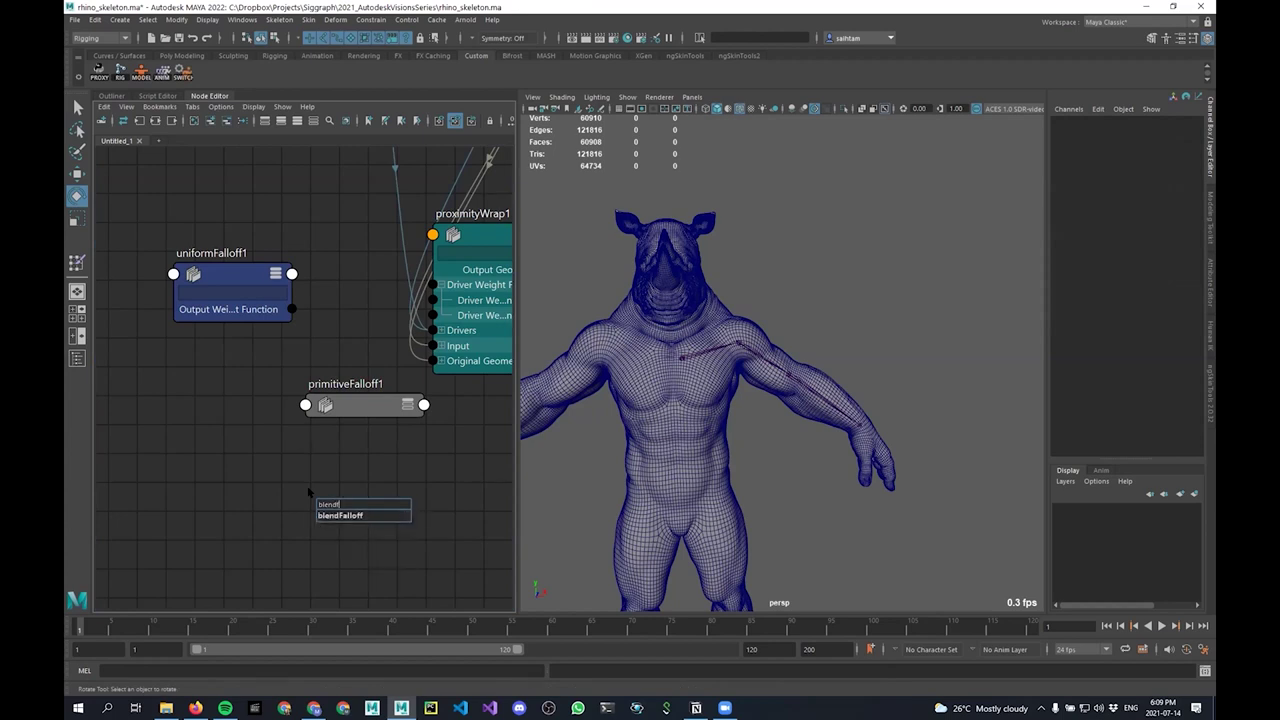
key("Down")
key("Return")
Rename the primitiveFalloff1 node to elbow
left_click(364, 406)
double_click(350, 386)
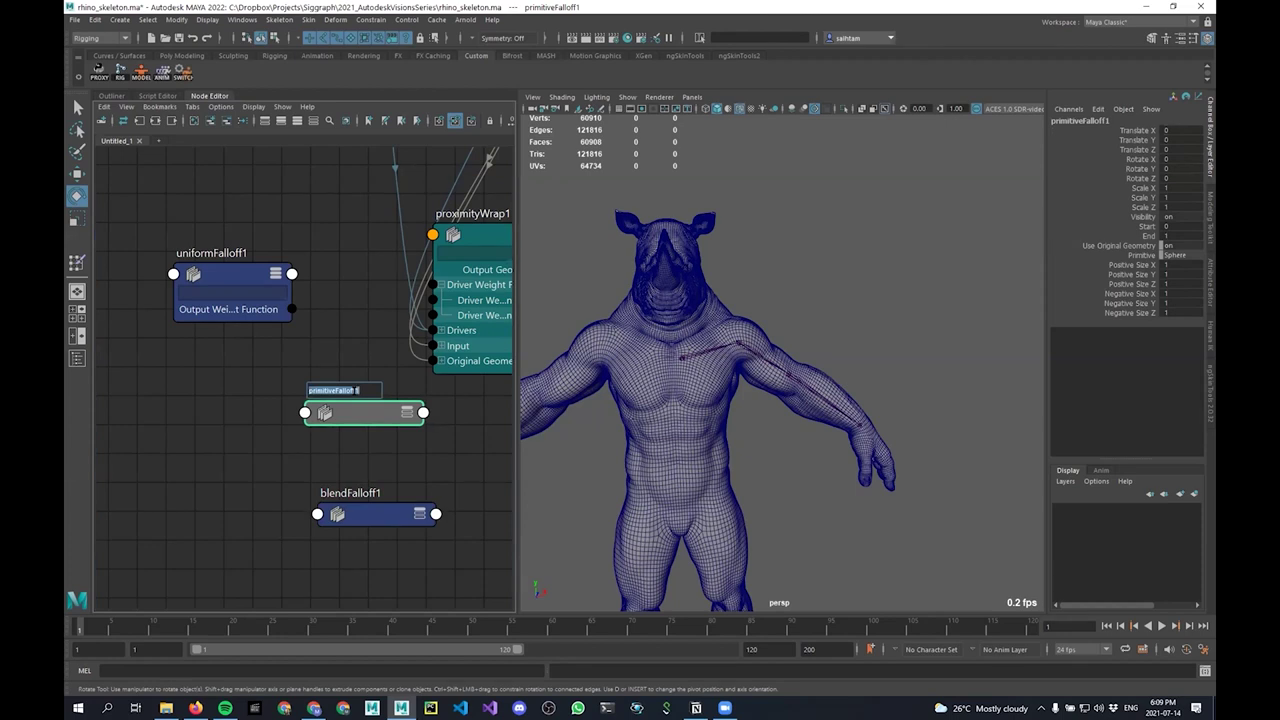
type("elbow")
key("Return")
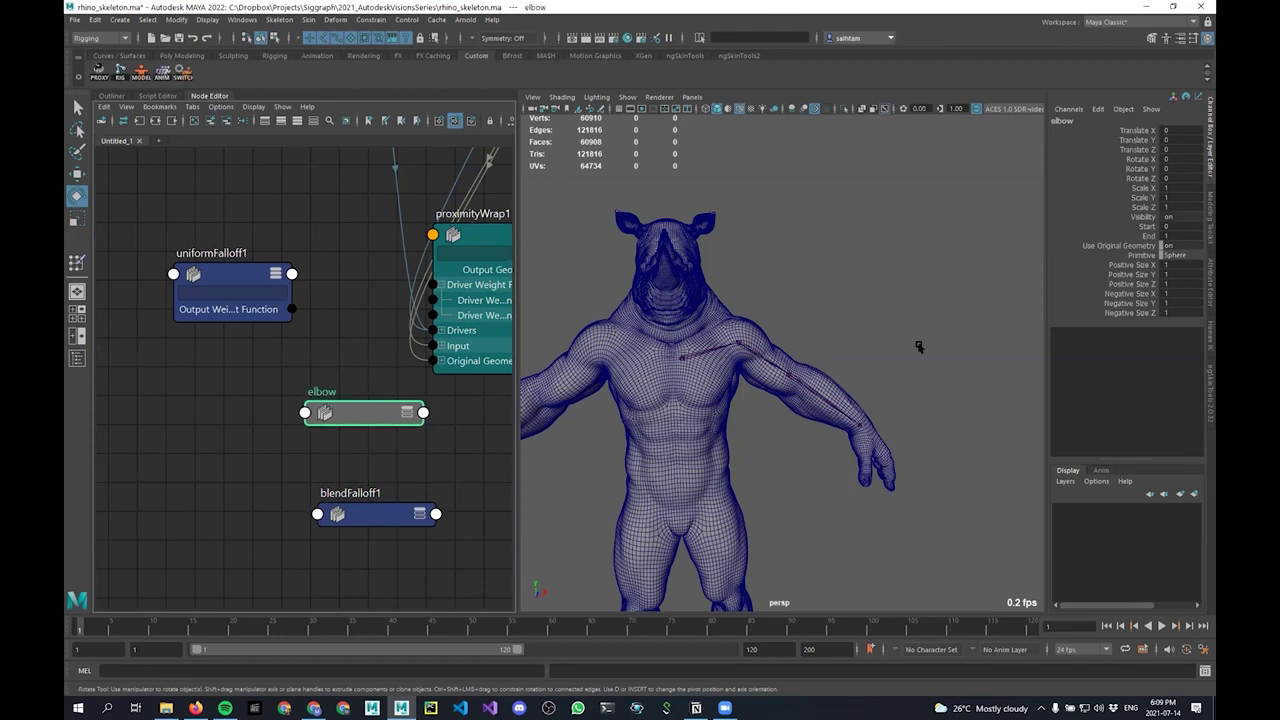
Snap the elbow falloff to the rhino's elbow joint and scale it uniformly to about 10.8
left_click_drag(919, 347, 863, 388, "alt")
scroll(863, 388, "up", 4)
key("w")
key("v")
middle_click(781, 385)
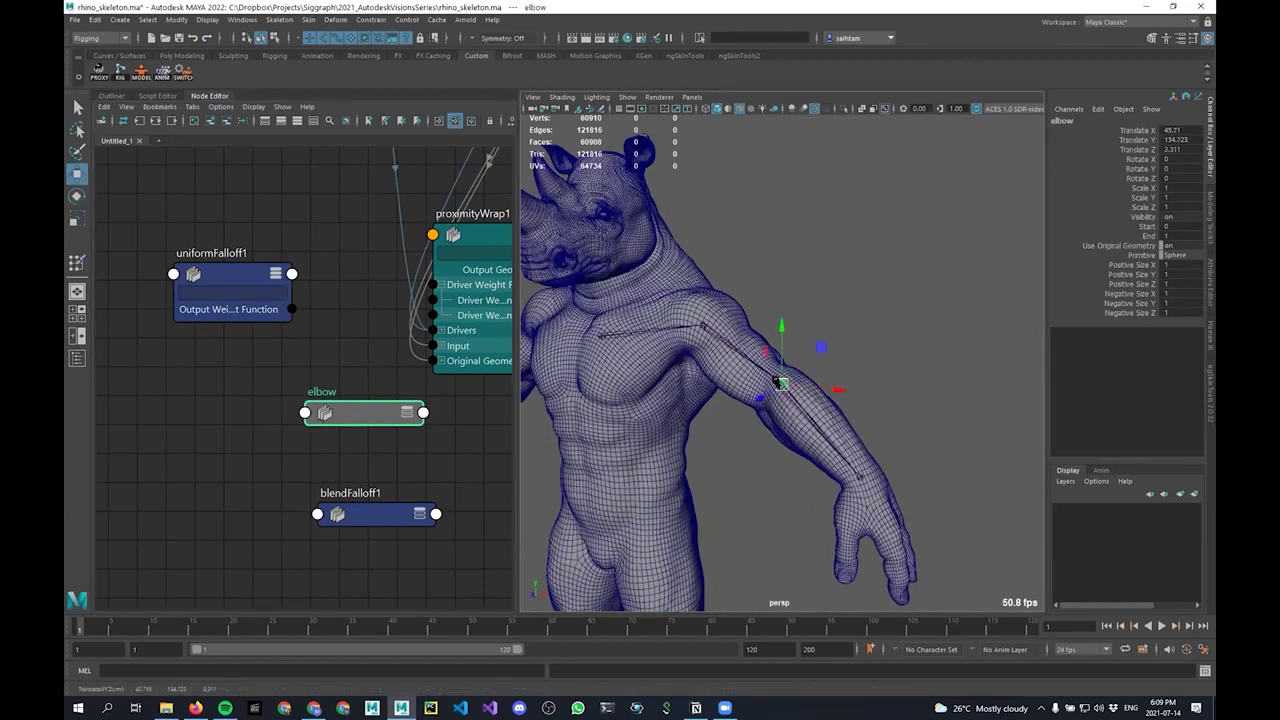
key("r")
left_click_drag(781, 385, 1085, 349)
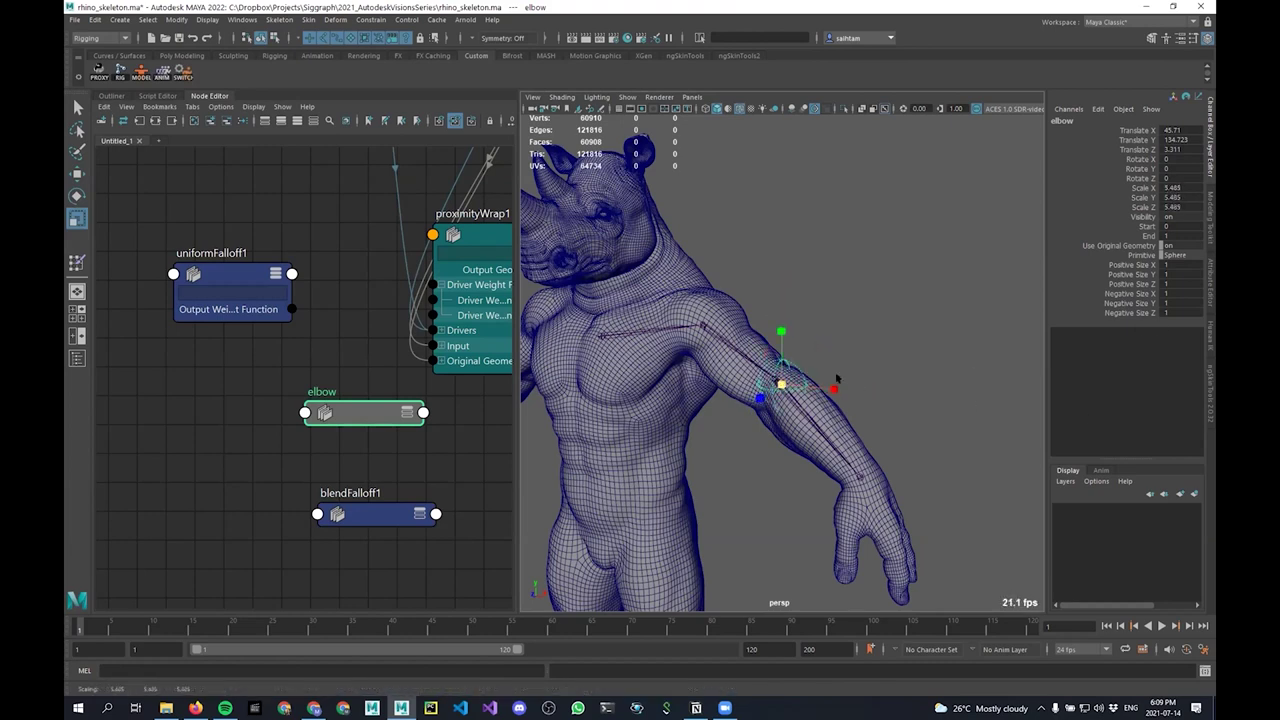
left_click_drag(836, 378, 853, 384)
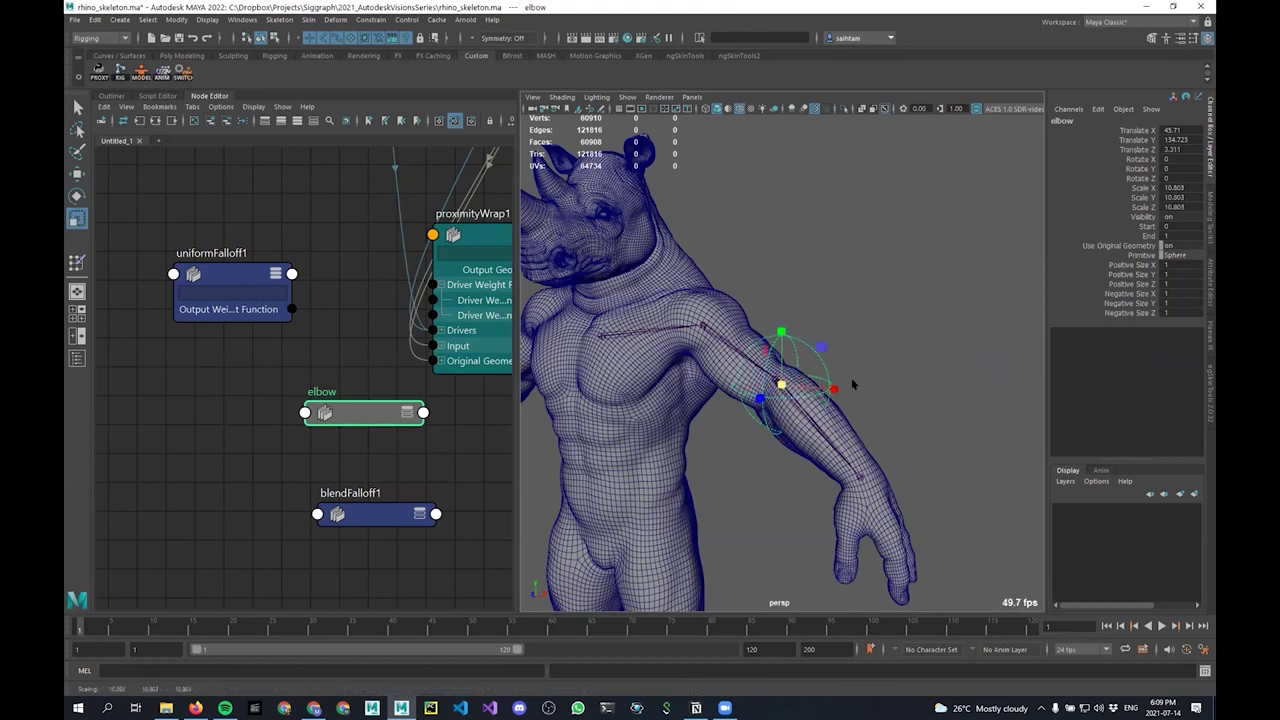
Stretch the elbow falloff along X by setting its Positive Size X to about 4.68
left_click(1138, 265)
middle_click_drag(822, 341, 928, 367)
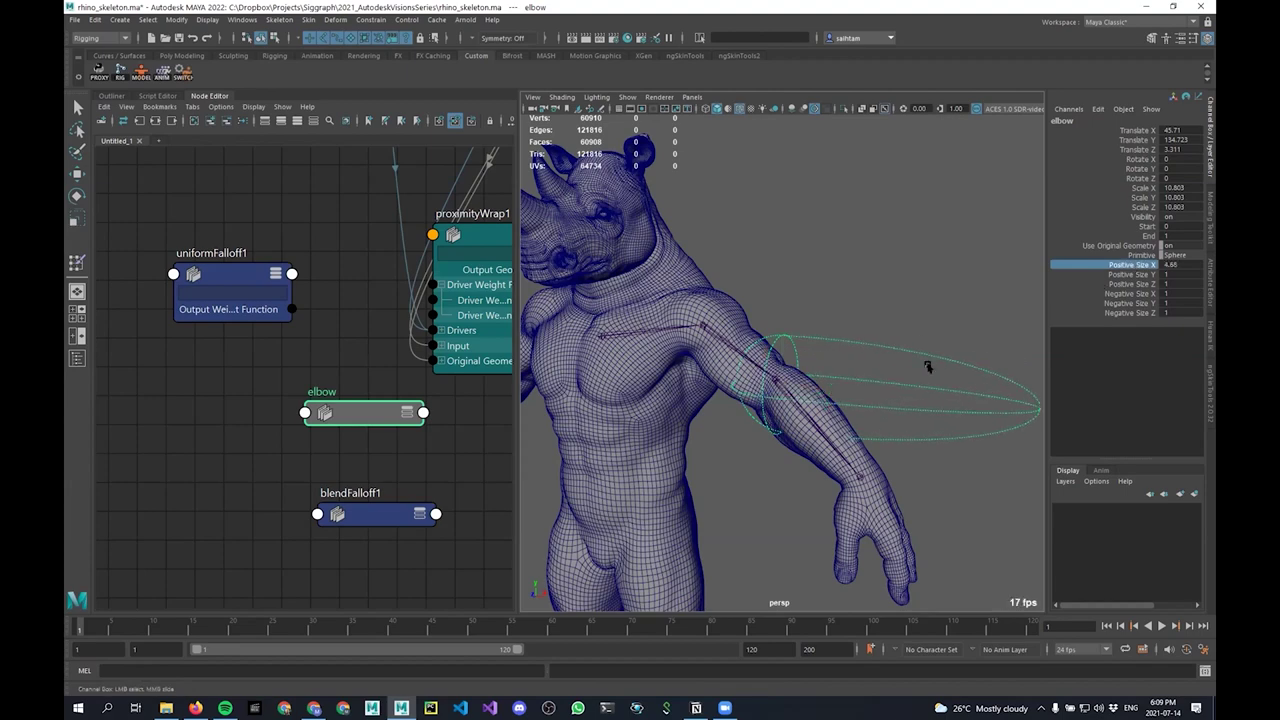
left_click_drag(884, 349, 790, 370, "alt")
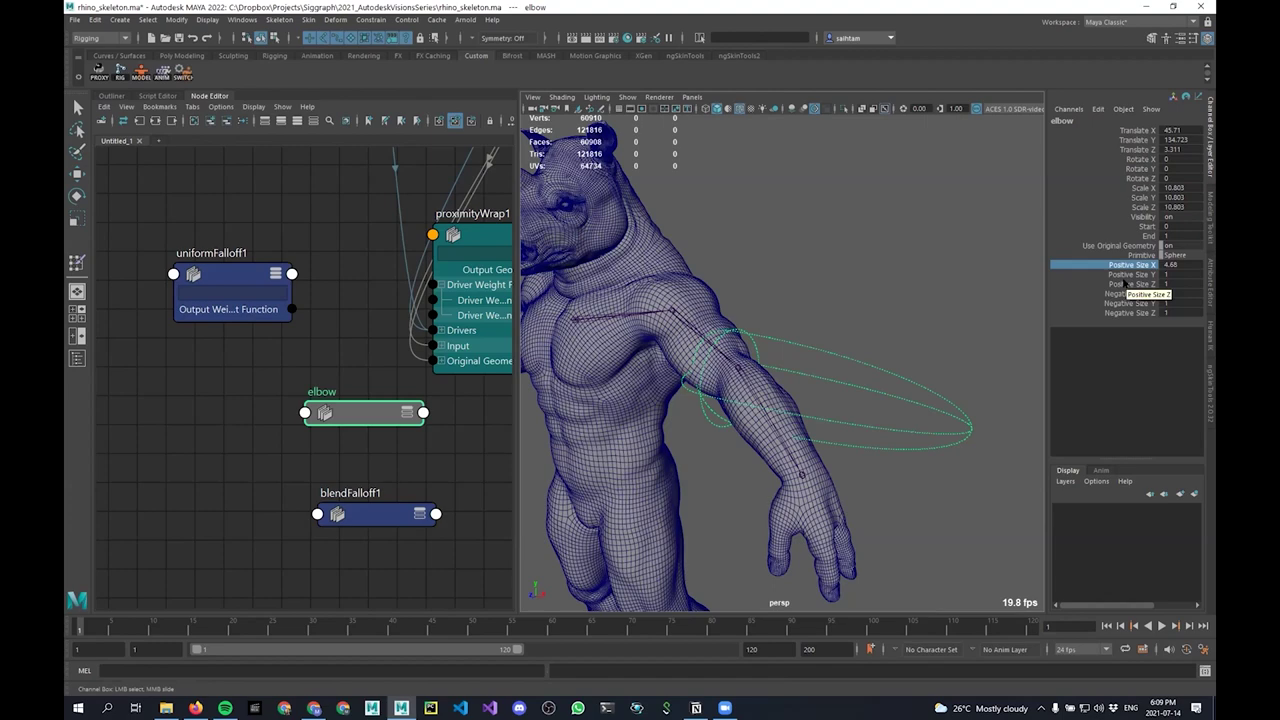
Rotate and move the elbow falloff to enclose the rhino's forearm and hand, and widen its Z scale to about 18.38
left_click_drag(842, 375, 641, 410, "alt")
key("e")
key("w")
key("r")
mouse_move(708, 432)
left_mouse_down("alt")
mouse_move(843, 353)
mouse_move(798, 343)
mouse_move(809, 298)
mouse_move(834, 325)
mouse_move(837, 374)
mouse_move(750, 402)
mouse_move(731, 372)
mouse_move(709, 420)
left_mouse_up("alt")
key("w")
middle_click_drag(792, 366, 788, 368)
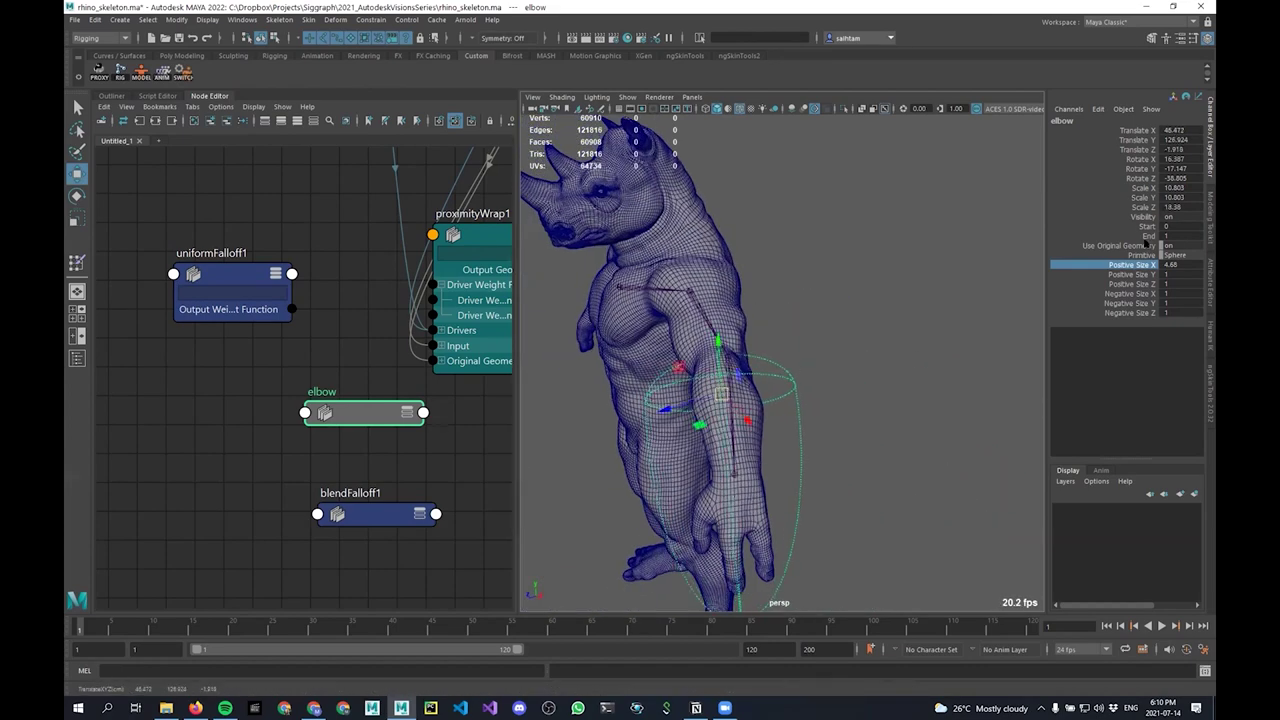
Set the elbow falloff's Start to about 0.94
left_click(1145, 228)
right_click_drag(806, 303, 871, 280, "alt")
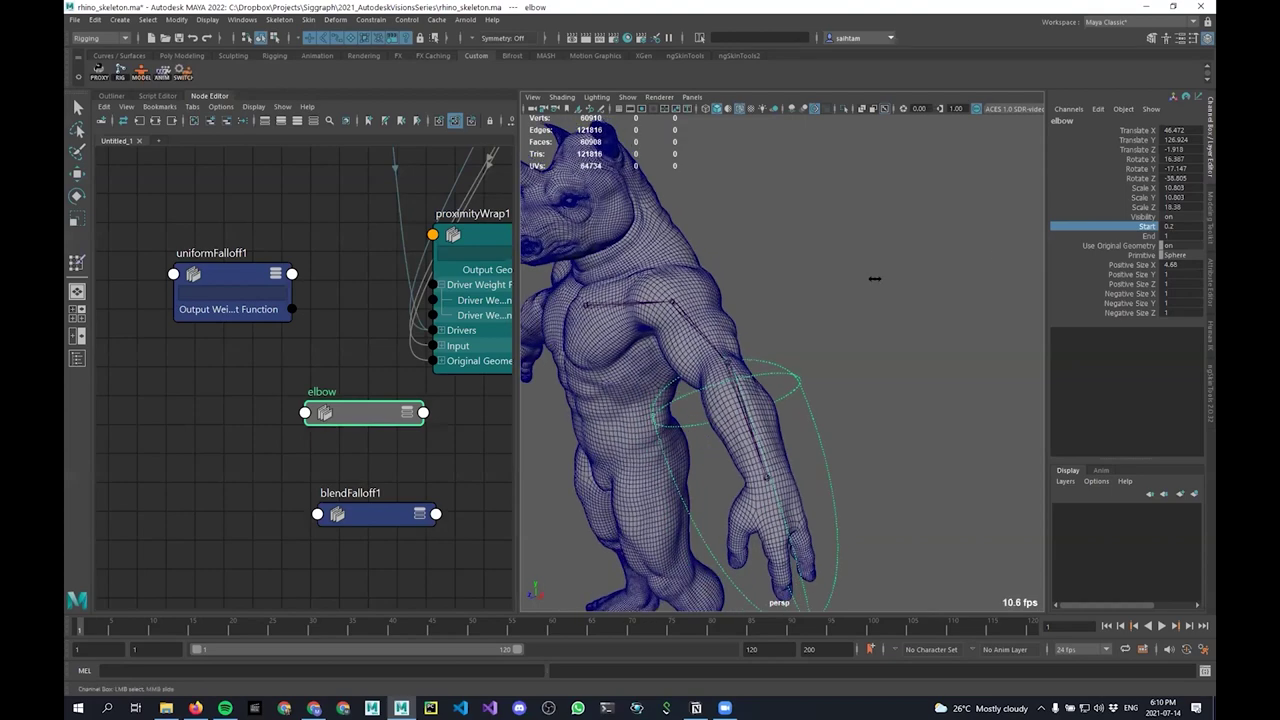
middle_click_drag(871, 280, 911, 281)
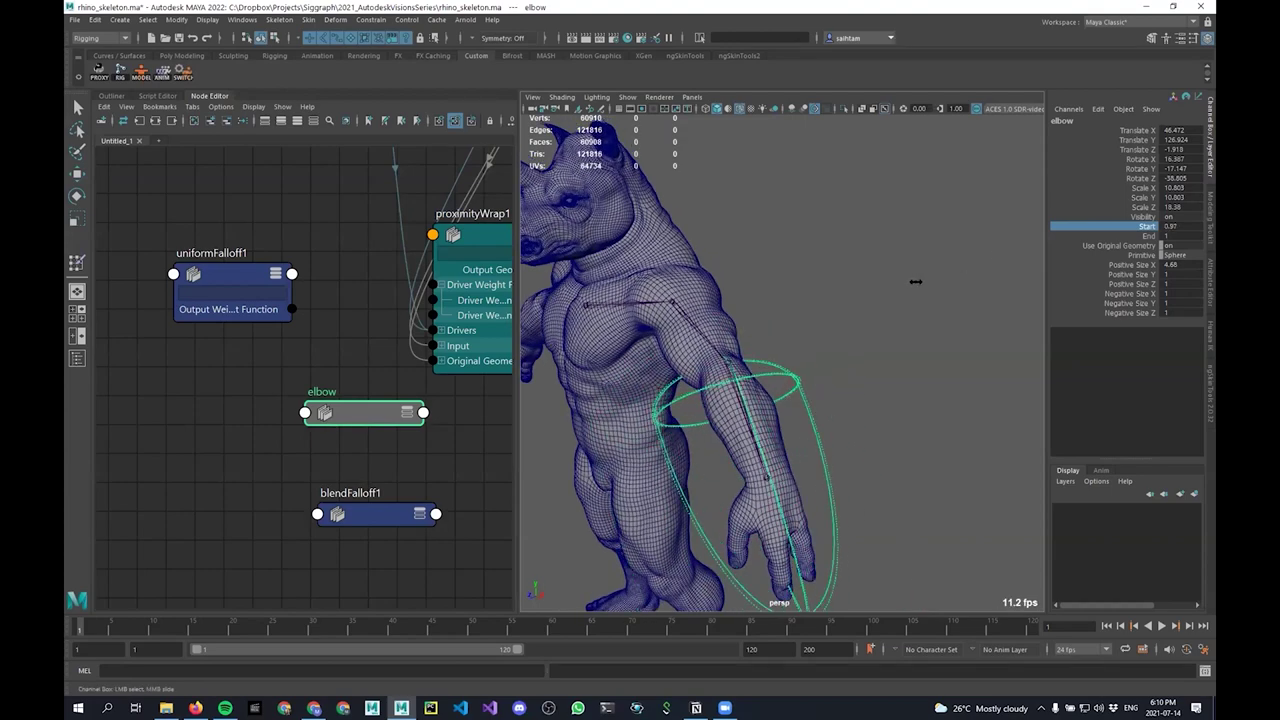
left_click_drag(805, 387, 735, 392, "alt")
Move the elbow node below uniformFalloff1 and expand it to show all its attributes
left_click_drag(379, 411, 254, 367)
key("2")
key("3")
scroll(356, 437, "down", 2)
middle_click_drag(354, 437, 350, 394, "alt")
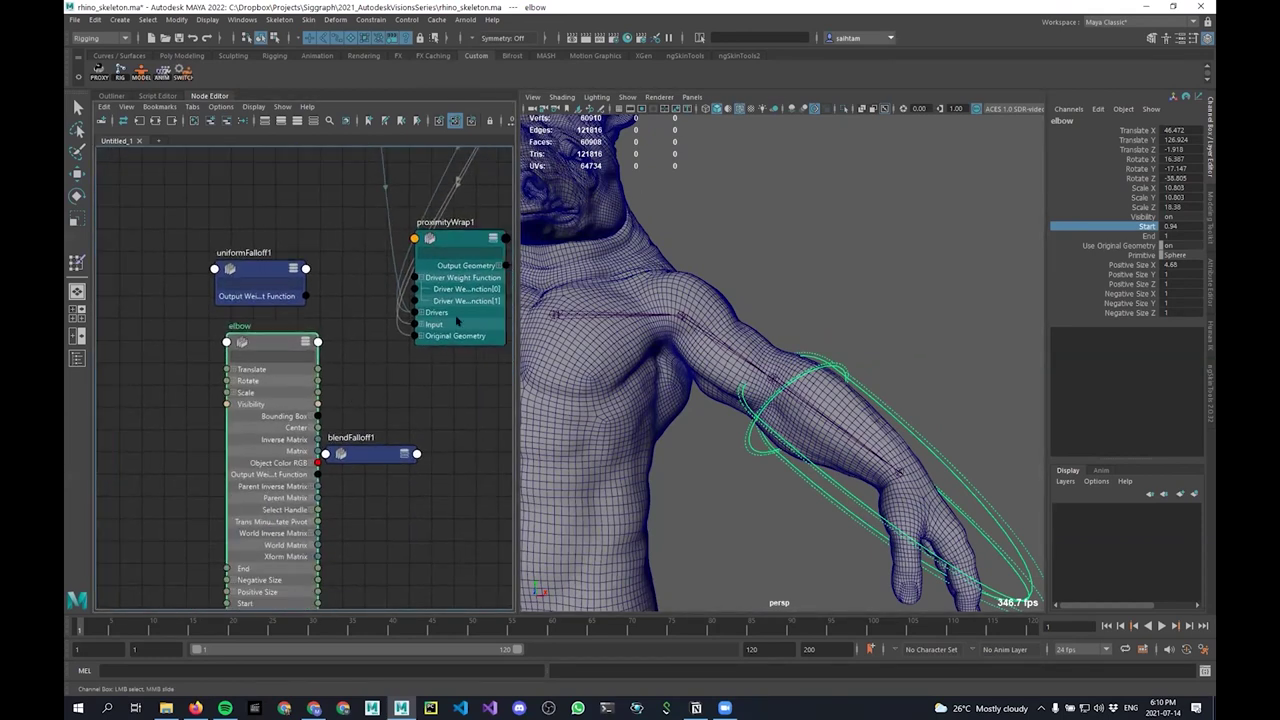
Arrange the uniformFalloff1, blendFalloff1 and elbow nodes on the input side of proximityWrap1
left_click_drag(455, 314, 485, 316)
left_click_drag(258, 520, 250, 474)
left_click_drag(370, 454, 302, 233)
left_click_drag(260, 268, 191, 204)
middle_click_drag(358, 421, 337, 442, "alt")
left_click(337, 442)
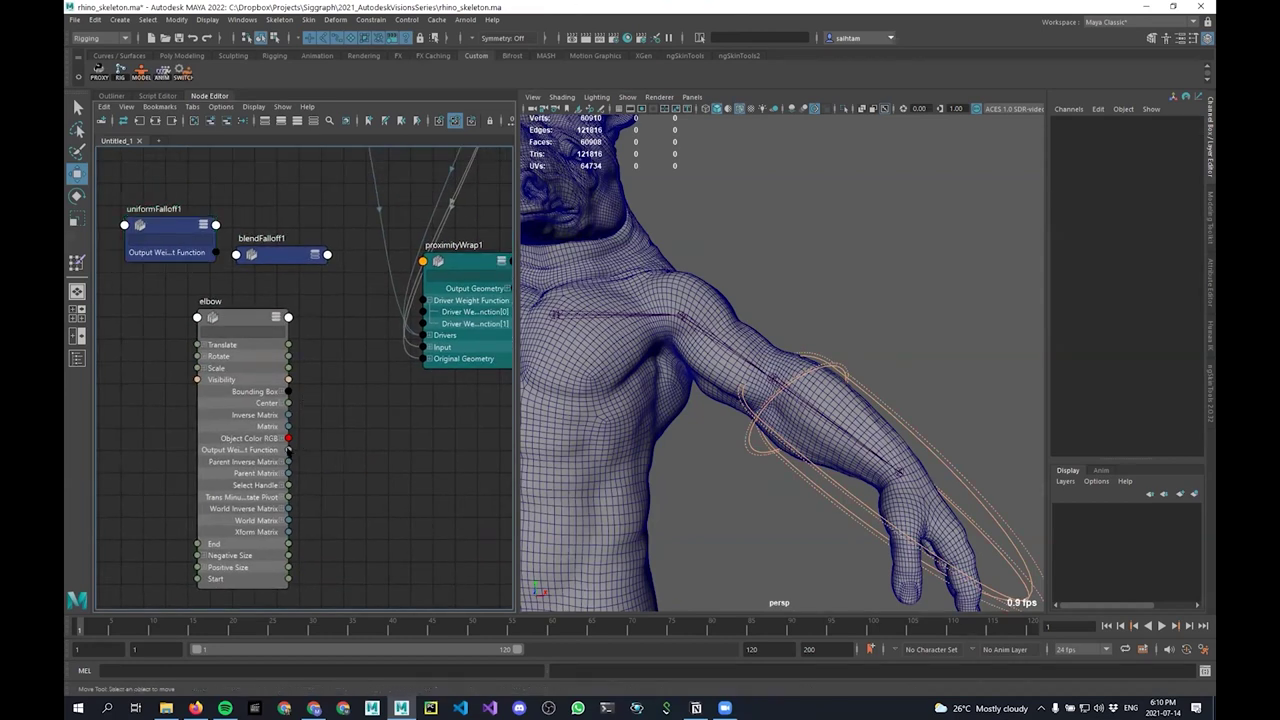
middle_click_drag(390, 384, 323, 489)
left_click_drag(391, 418, 415, 338)
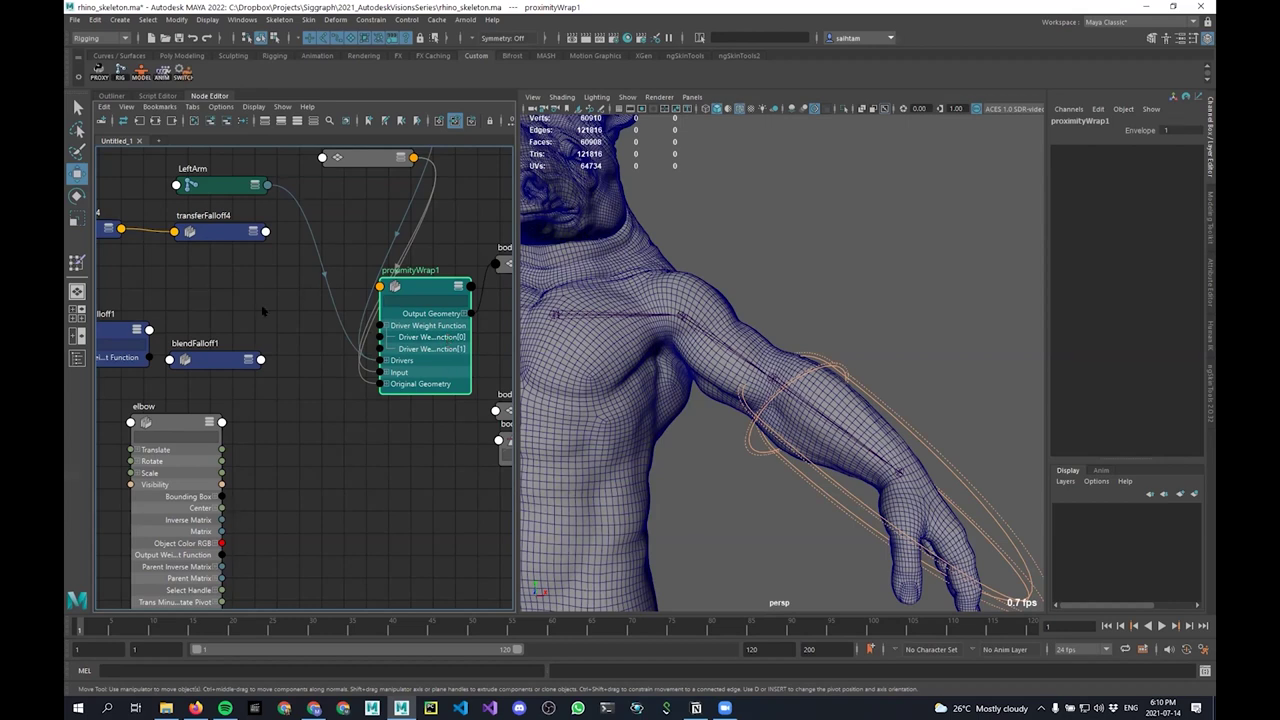
Expand proximityWrap1's Drivers attribute and remove body_GEOShapeOrig1 from the node graph
scroll(290, 312, "up", 1)
middle_click_drag(345, 167, 284, 258, "alt")
left_click(402, 418)
scroll(258, 222, "down", 1)
scroll(258, 222, "down", 2)
left_click(332, 217)
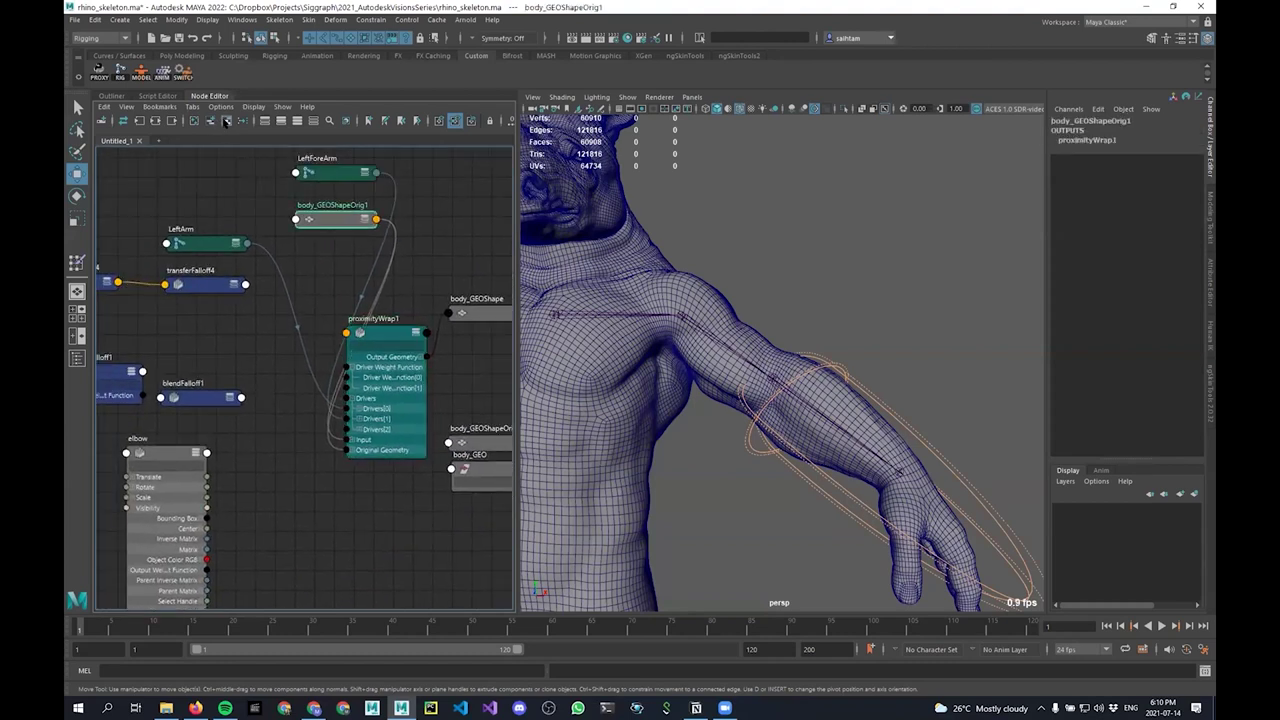
left_click(225, 121)
Arrange the LeftArm and LeftForeArm nodes in front of proximityWrap1's Drivers inputs
left_click_drag(333, 173, 235, 428)
left_click_drag(211, 243, 249, 362)
scroll(274, 404, "up", 1)
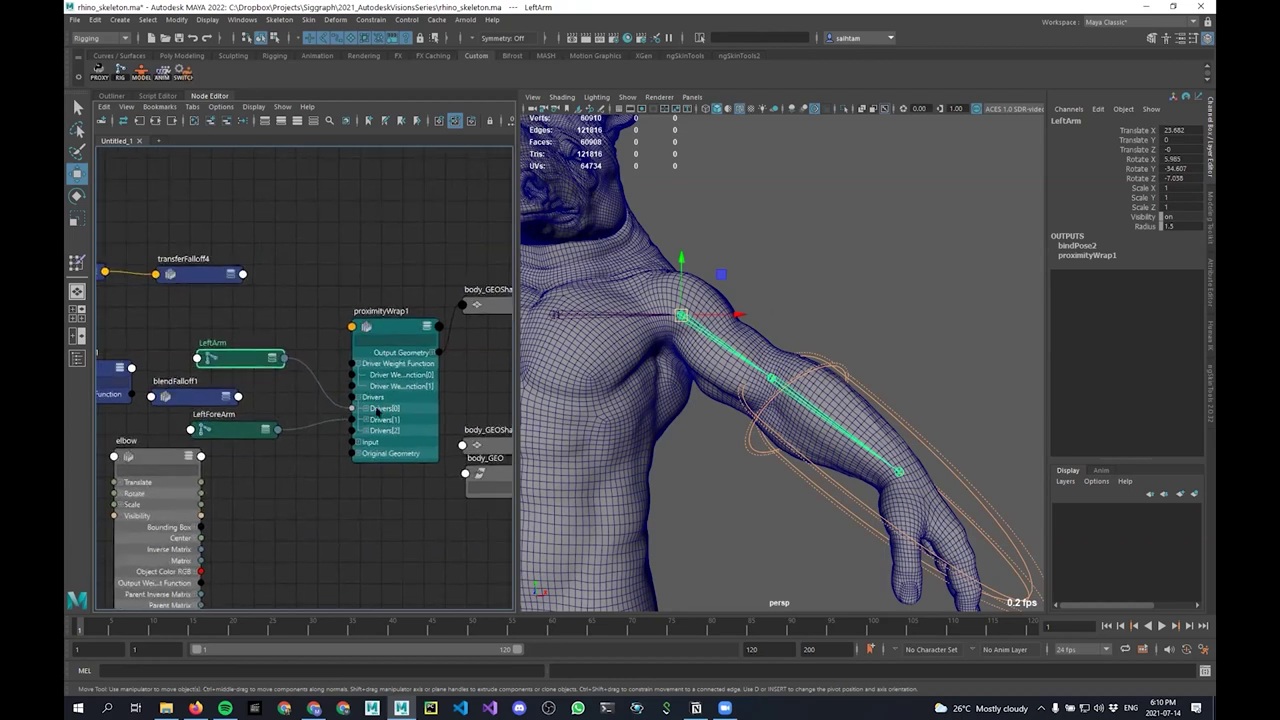
Connect elbow's Output Weight Function to the second Driver Weight Function input of proximityWrap1
left_click(237, 431)
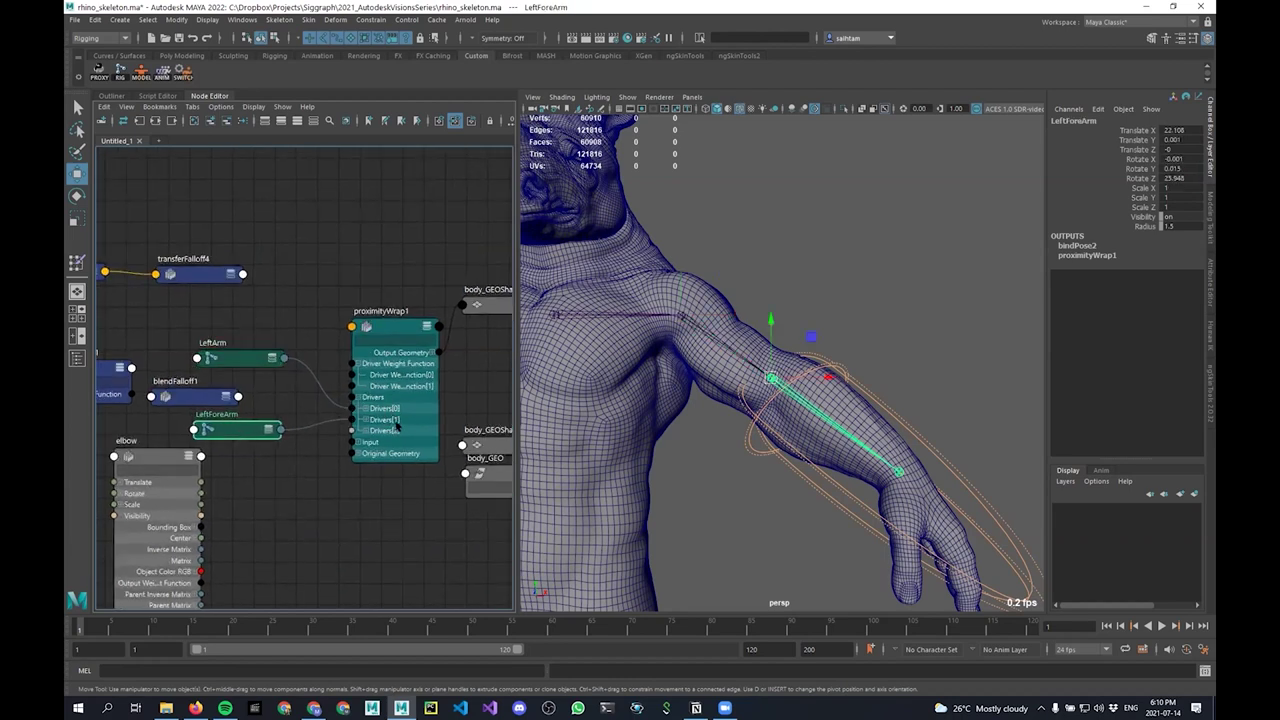
middle_click_drag(313, 470, 333, 413, "alt")
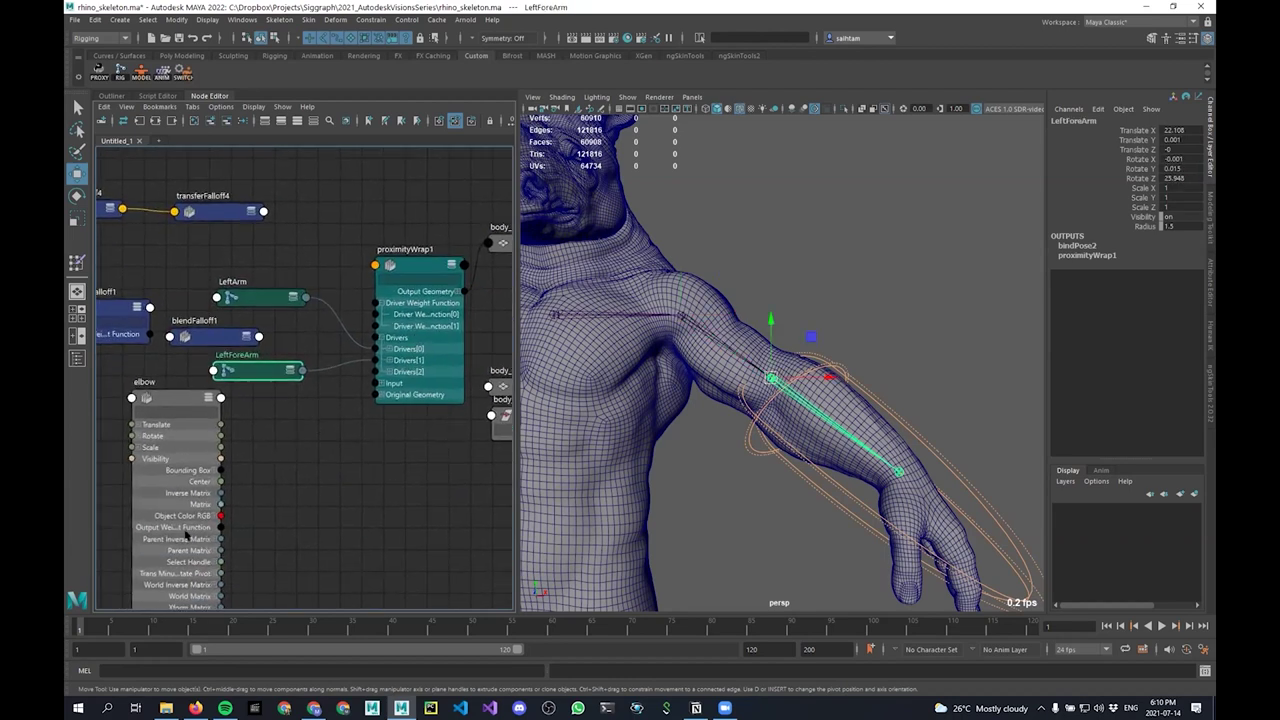
left_click_drag(219, 527, 377, 303)
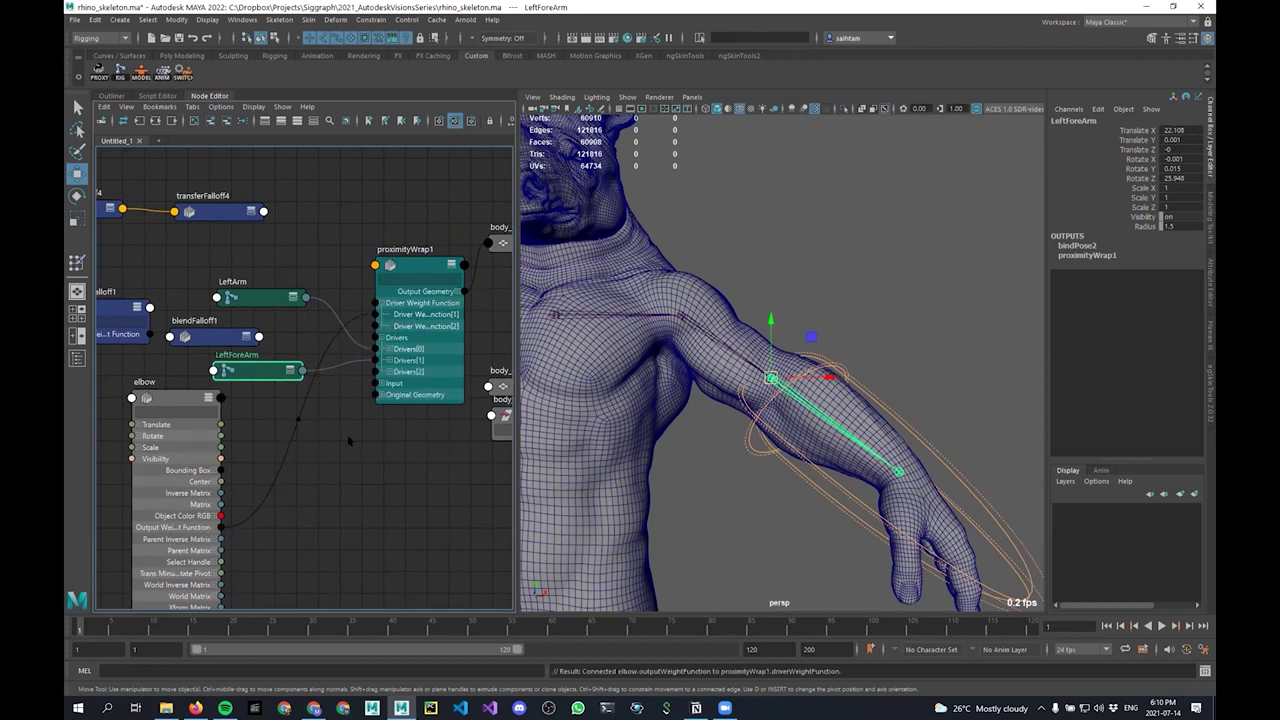
Reposition the uniformFalloff1 and blendFalloff1 nodes above the elbow node and open blendFalloff1's attributes
middle_click_drag(295, 452, 354, 470)
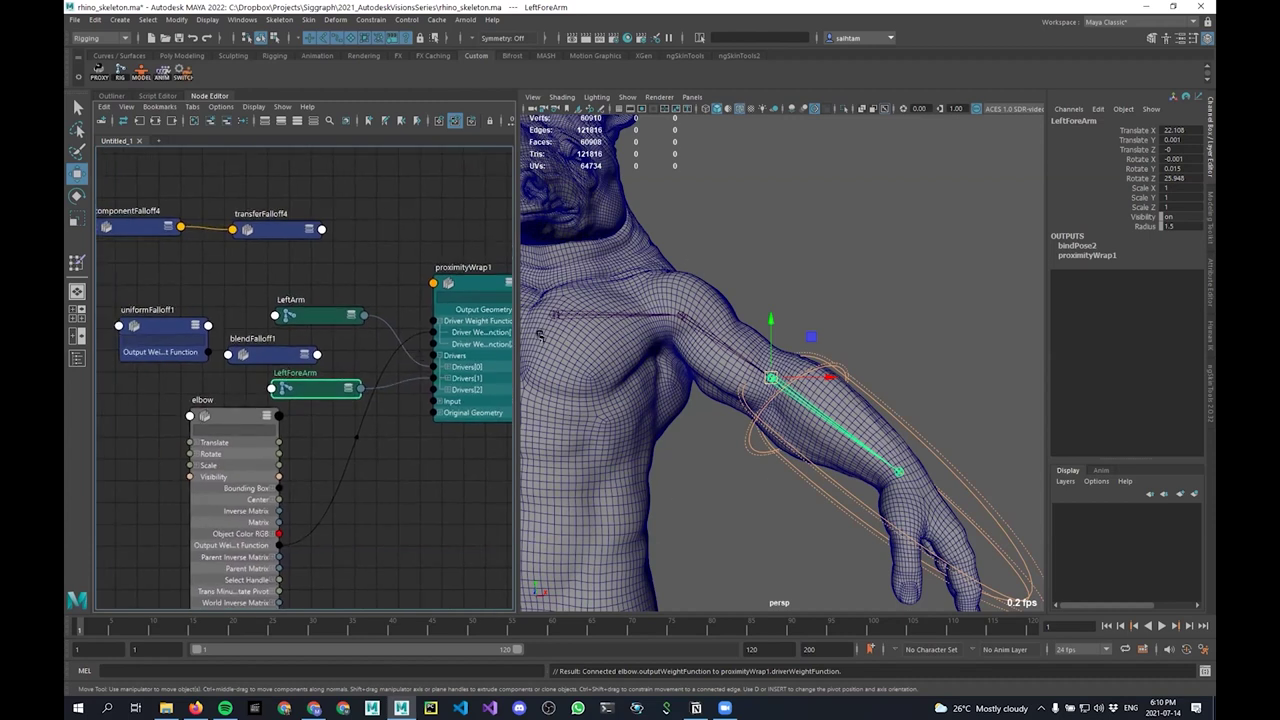
middle_click_drag(158, 335, 212, 325, "alt")
left_click_drag(222, 308, 215, 287)
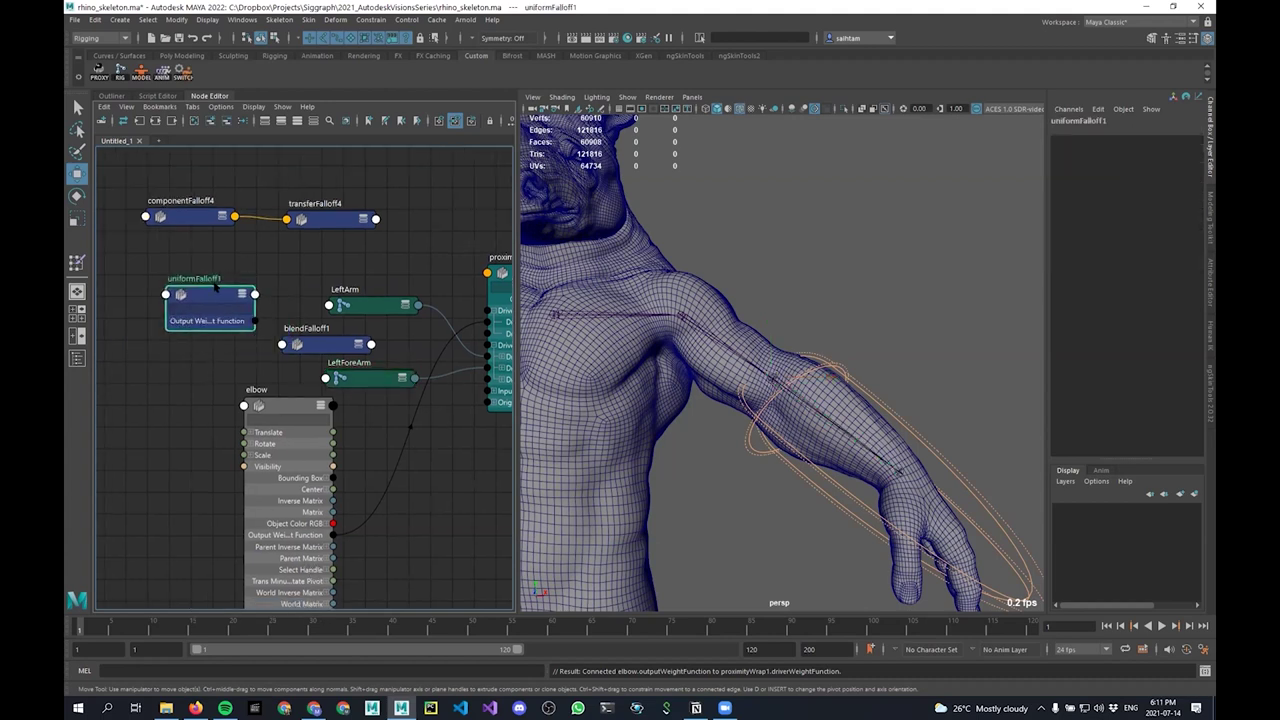
left_click(322, 343)
left_click_drag(307, 340, 303, 346)
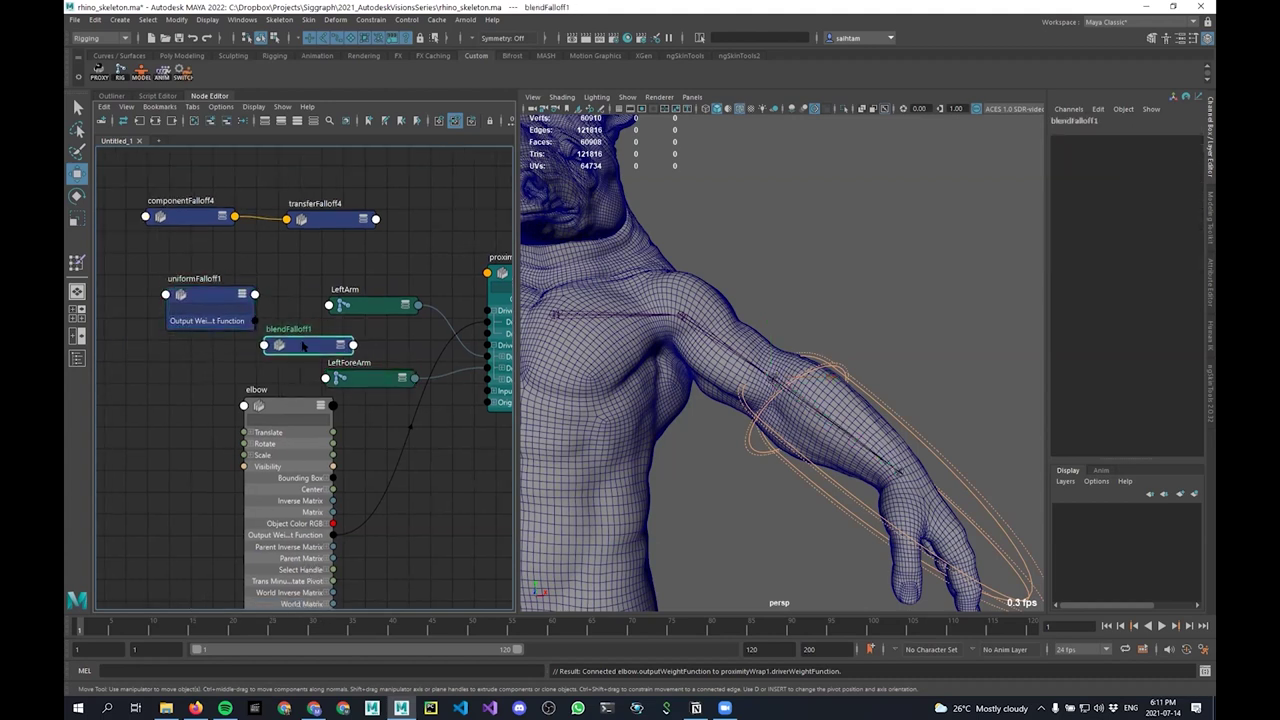
double_click(307, 346)
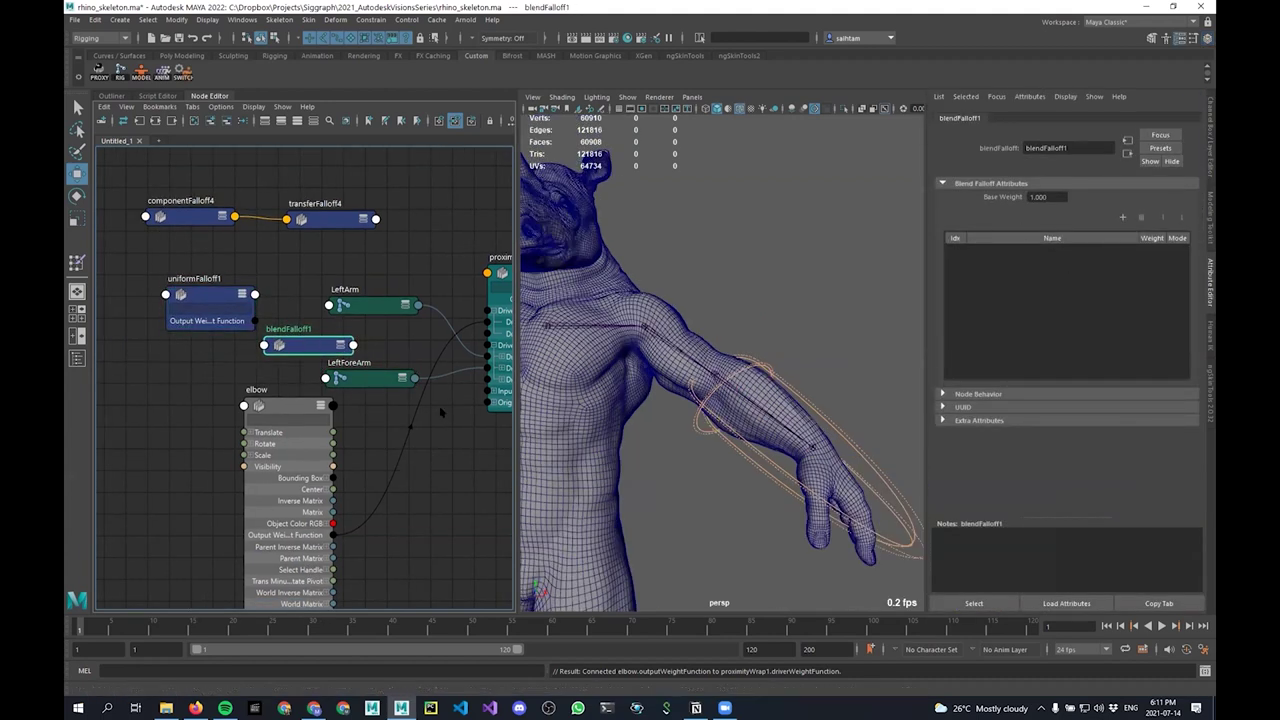
Arrange blendFalloff1 beside the elbow node and expand it to show all its attributes
middle_click_drag(298, 356, 364, 338, "alt")
left_click_drag(376, 334, 381, 345)
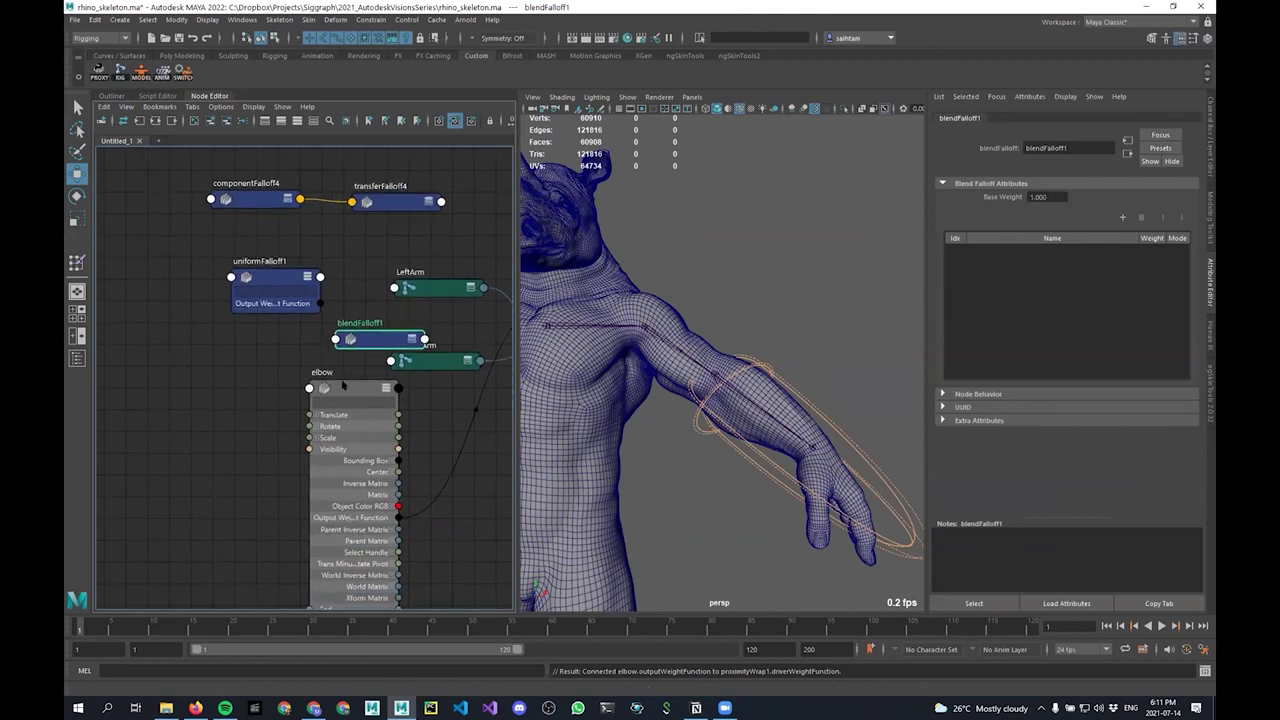
left_click_drag(343, 385, 247, 350)
left_click(372, 340)
key("2")
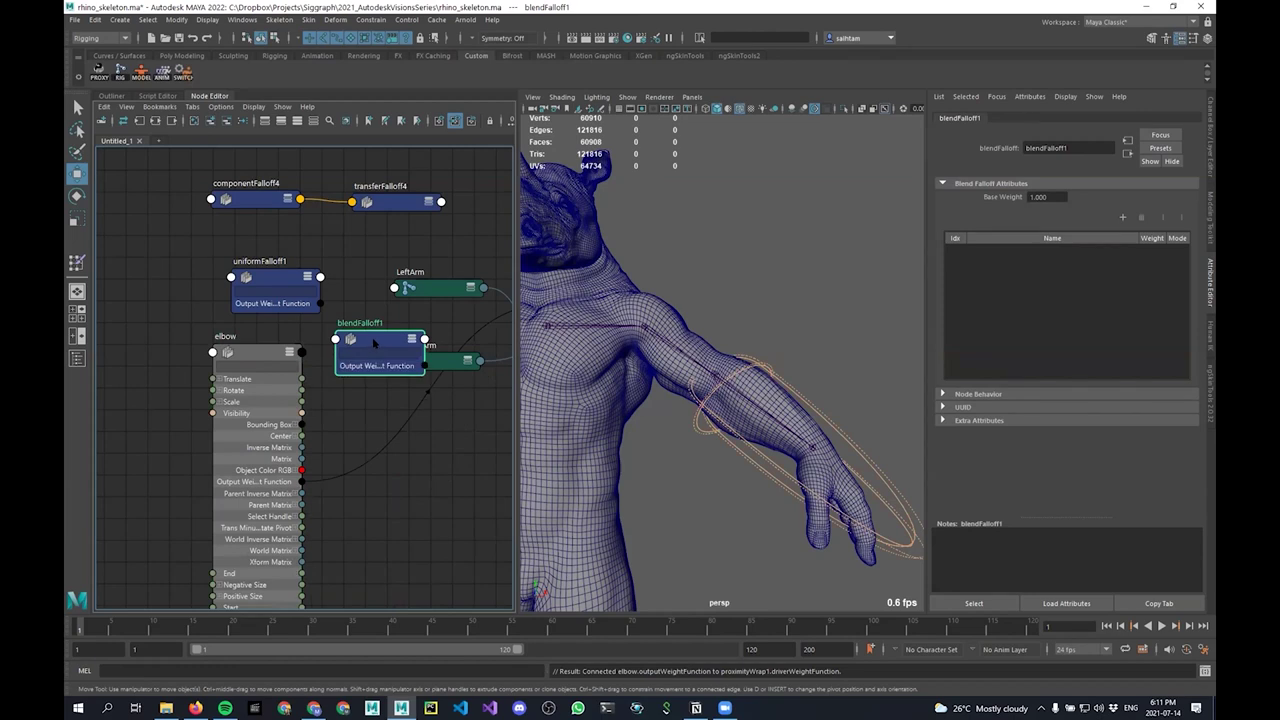
right_click_drag(374, 343, 390, 490)
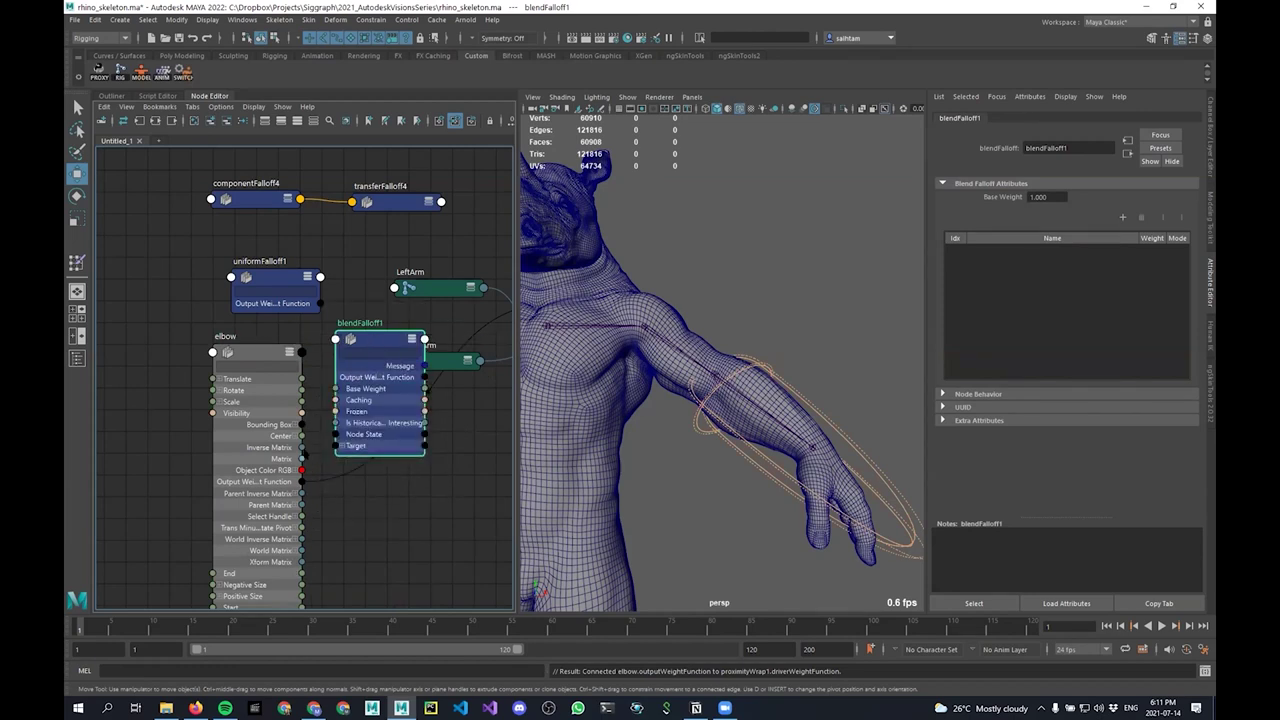
Connect elbow's Output Weight Function to blendFalloff1's first target Weight Function and set that target's mode to Subtract
middle_click_drag(322, 491, 339, 432, "alt")
scroll(314, 450, "up", 1)
left_click_drag(261, 439, 361, 433)
left_click_drag(375, 413, 372, 431)
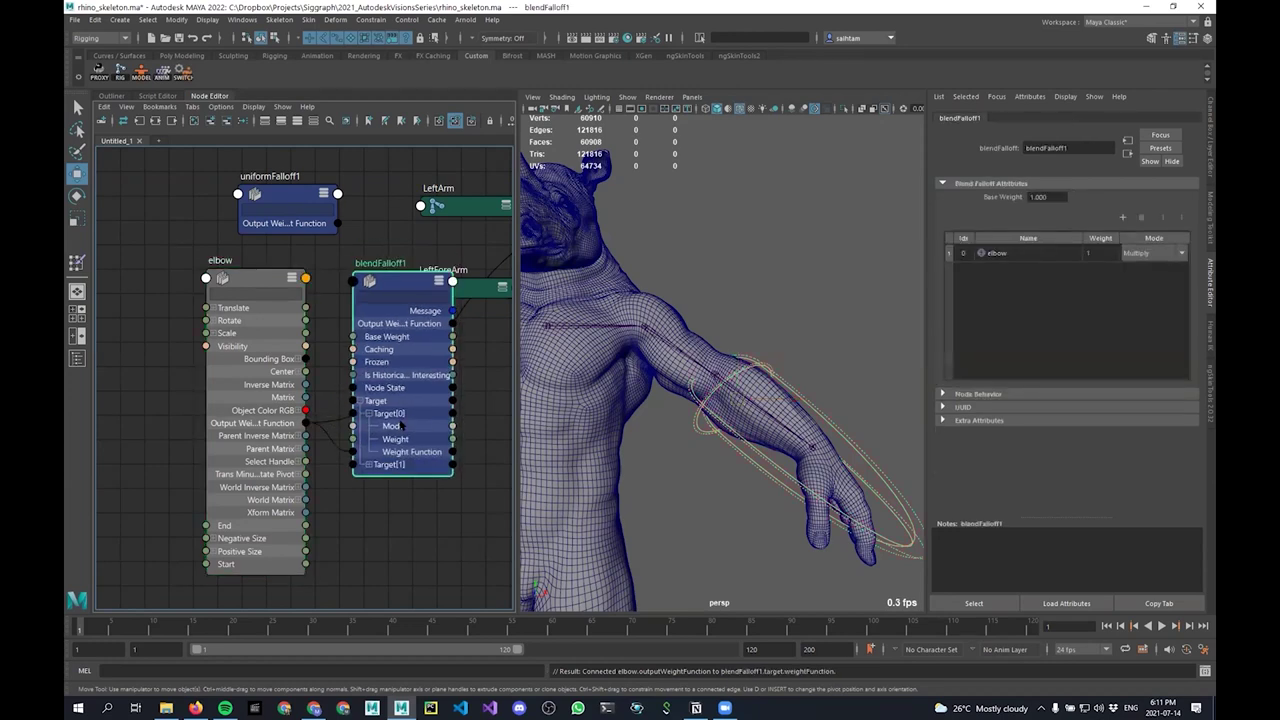
left_click(1165, 253)
left_click(1145, 296)
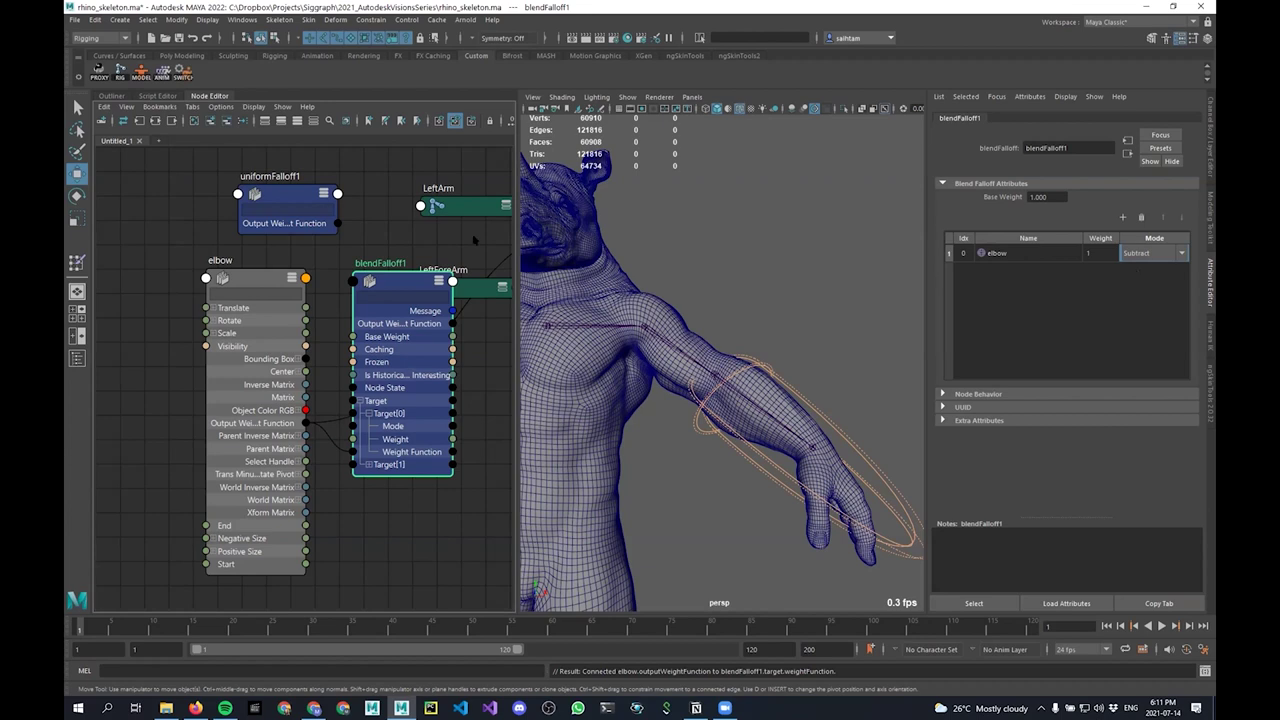
Try connecting blendFalloff1's Output Weight Function to proximityWrap1's driverWeightFunction through the input selection
middle_click_drag(409, 389, 308, 452)
left_click_drag(308, 452, 359, 380)
middle_click_drag(441, 309, 336, 341)
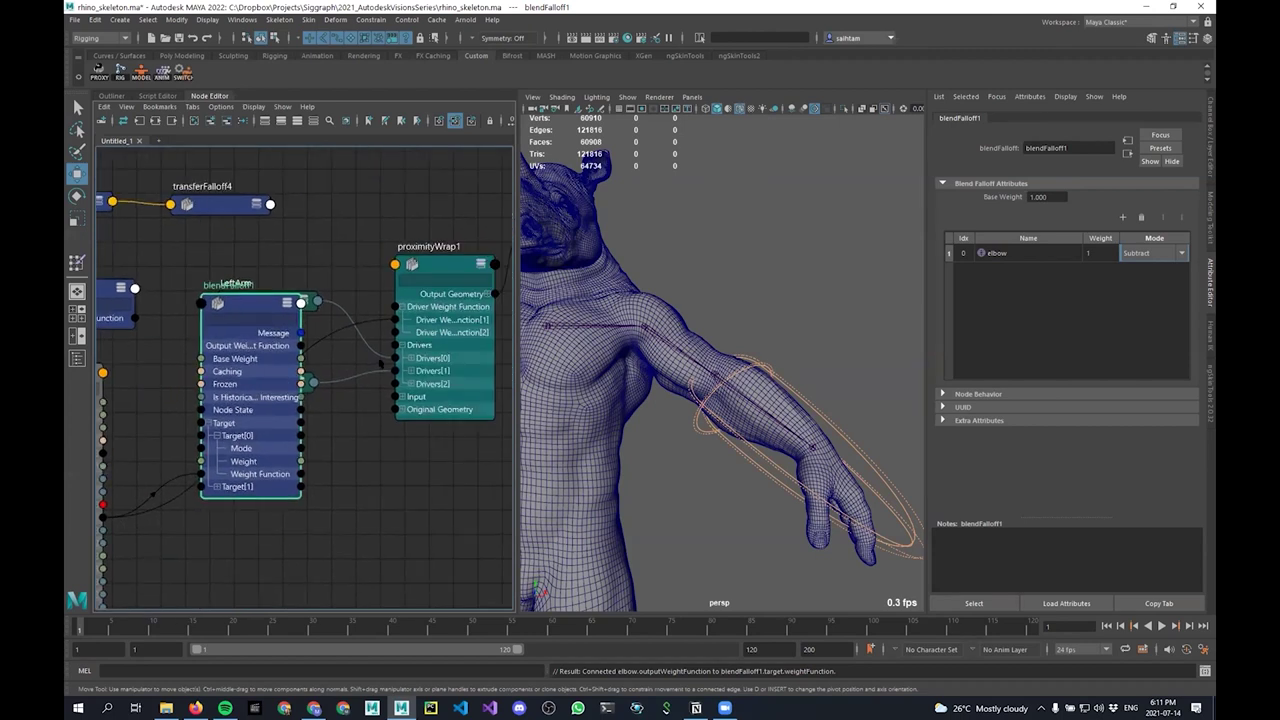
left_click_drag(300, 345, 425, 263)
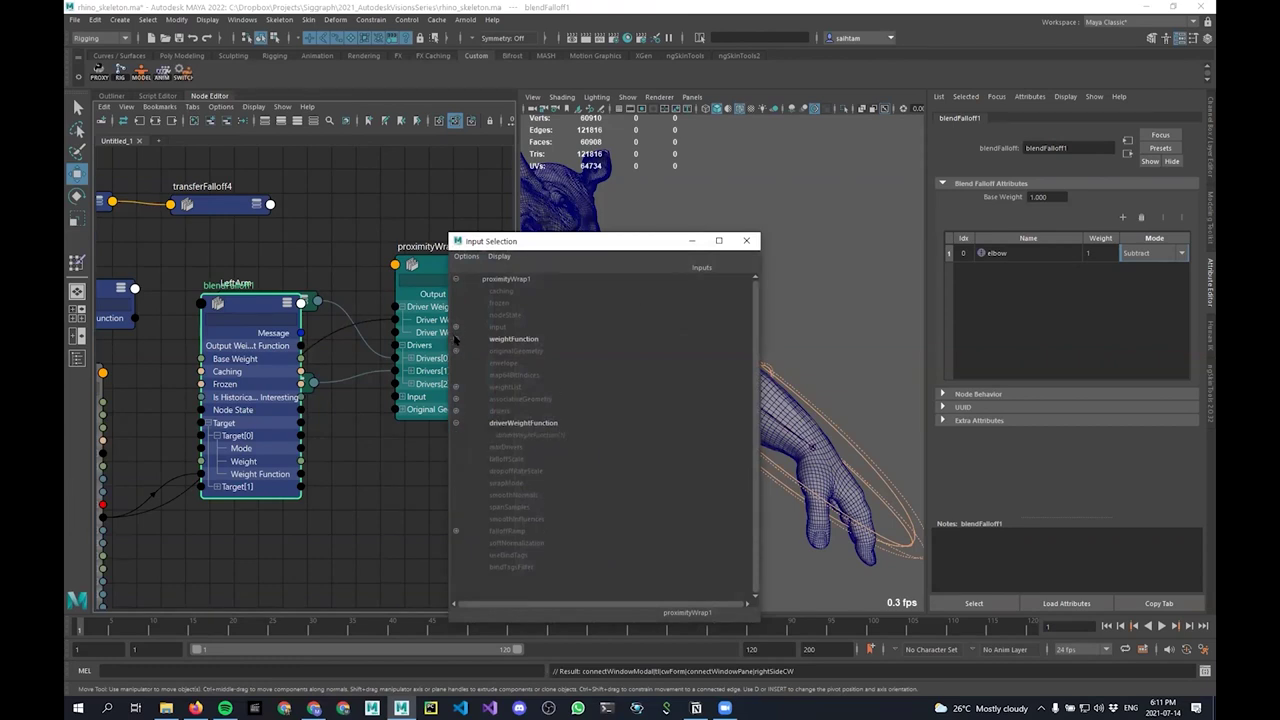
left_click_drag(589, 244, 600, 241)
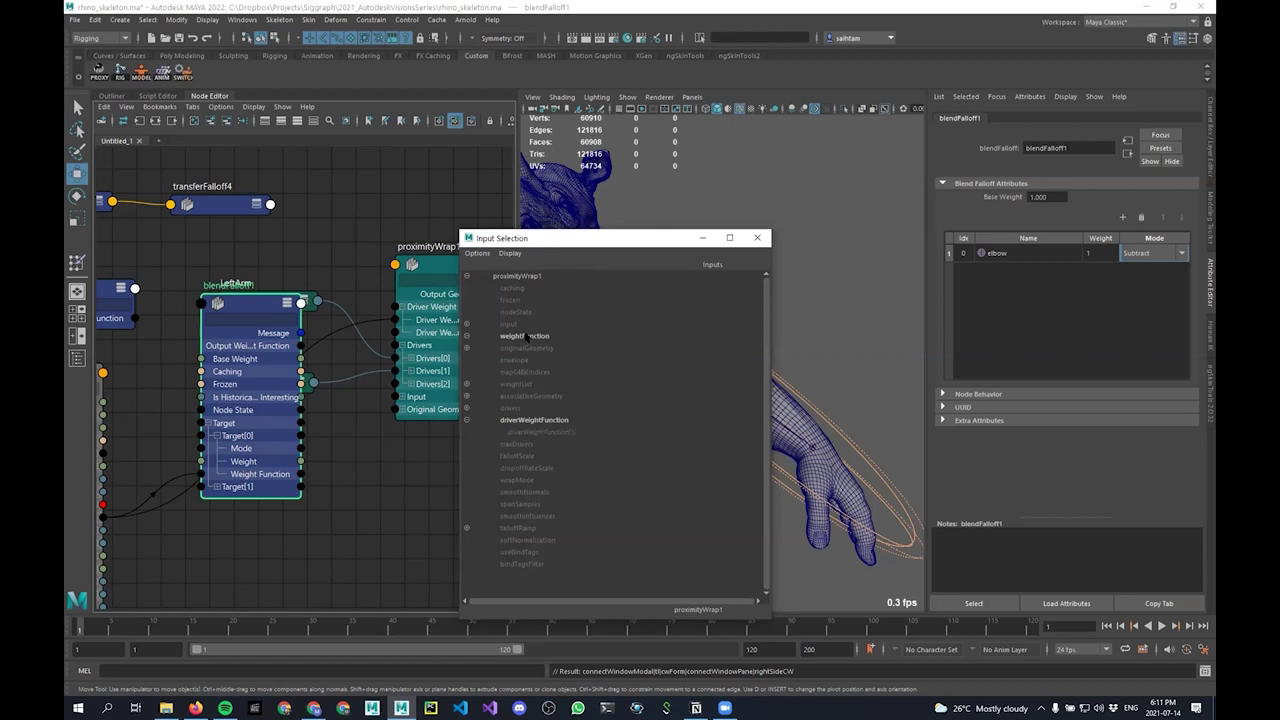
middle_click_drag(446, 304, 368, 305, "alt")
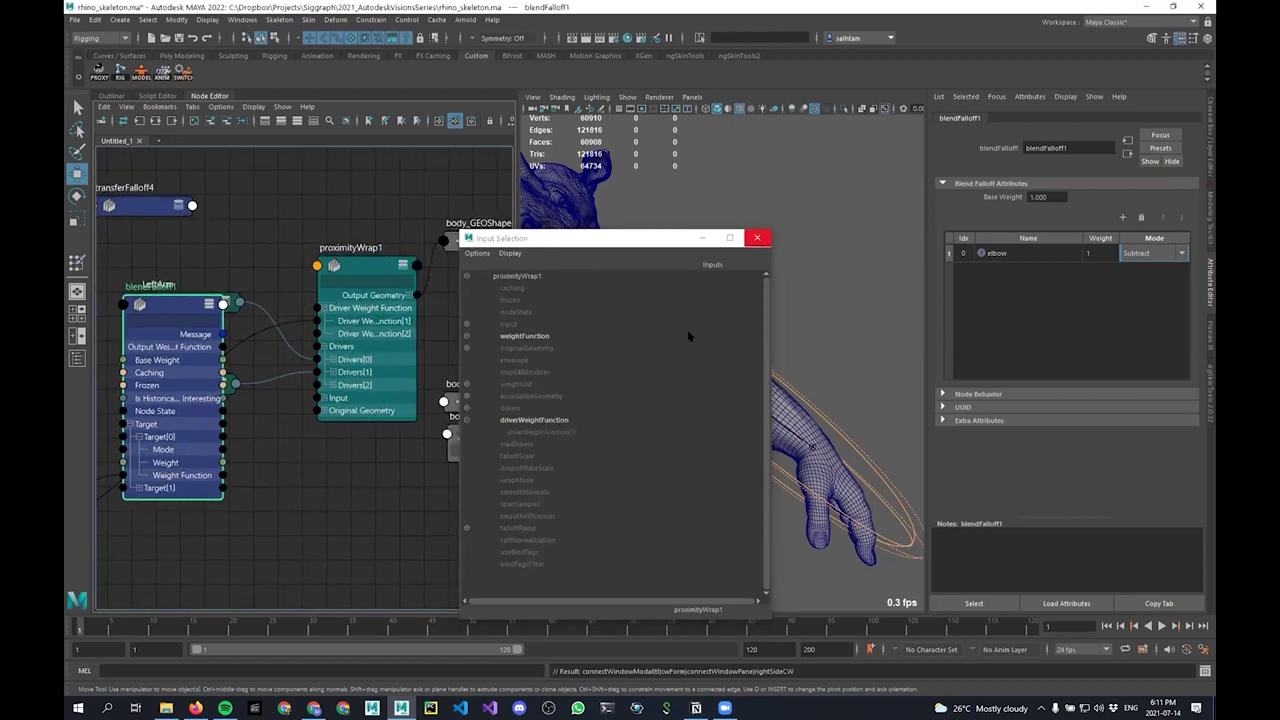
left_click(540, 420)
middle_click_drag(331, 352, 357, 368, "alt")
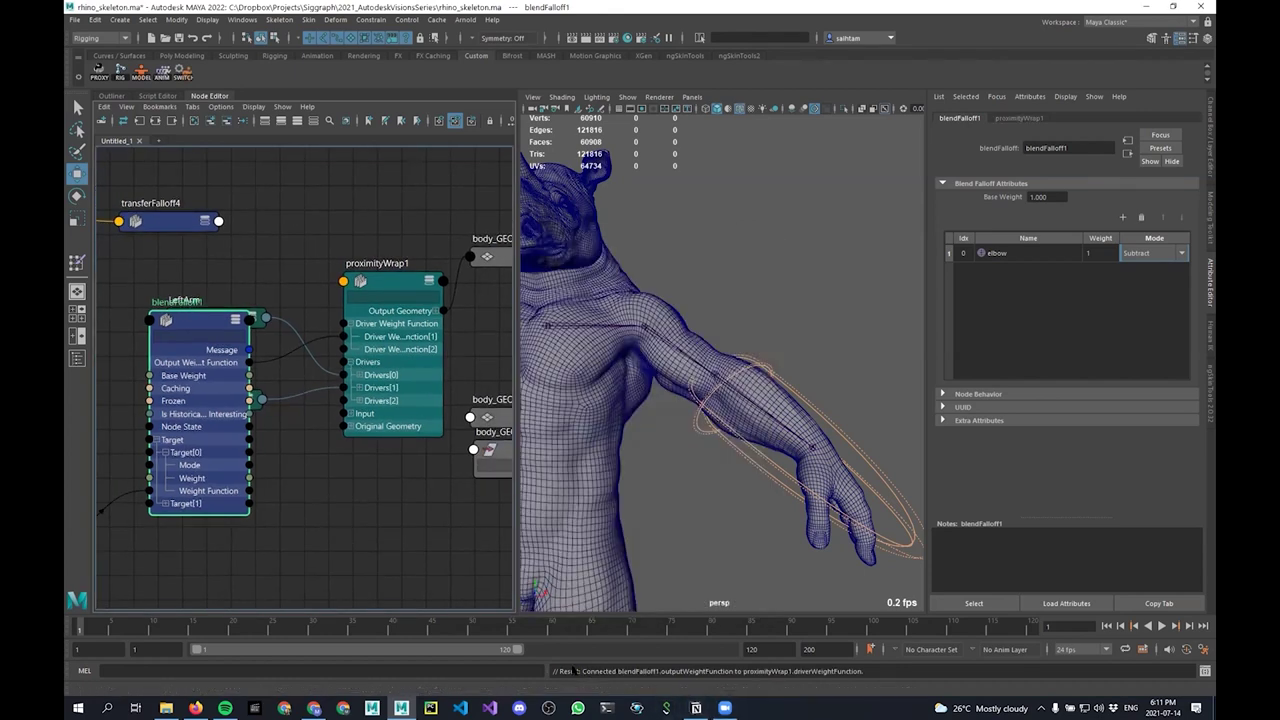
Copy the logged connectAttr command that links elbow.outputWeightFunction to proximityWrap1.driverWeightFunction[1]
left_click(157, 96)
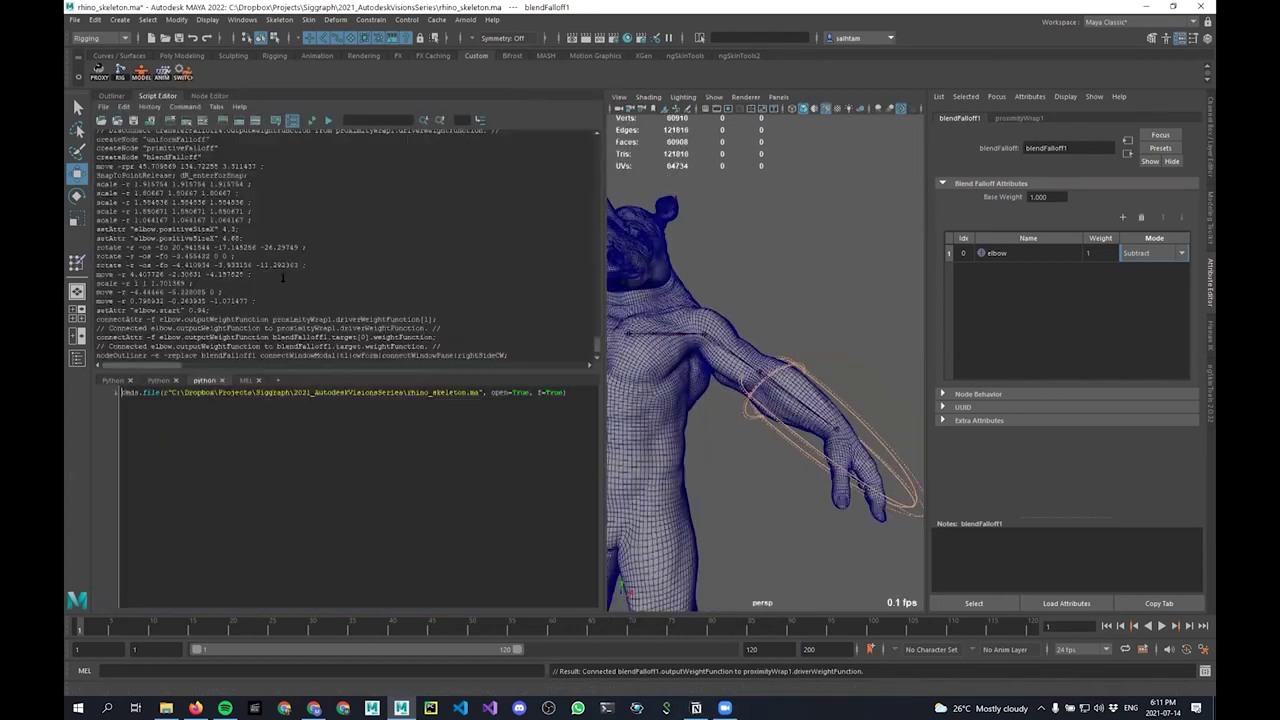
triple_click(270, 318)
key("ctrl+c")
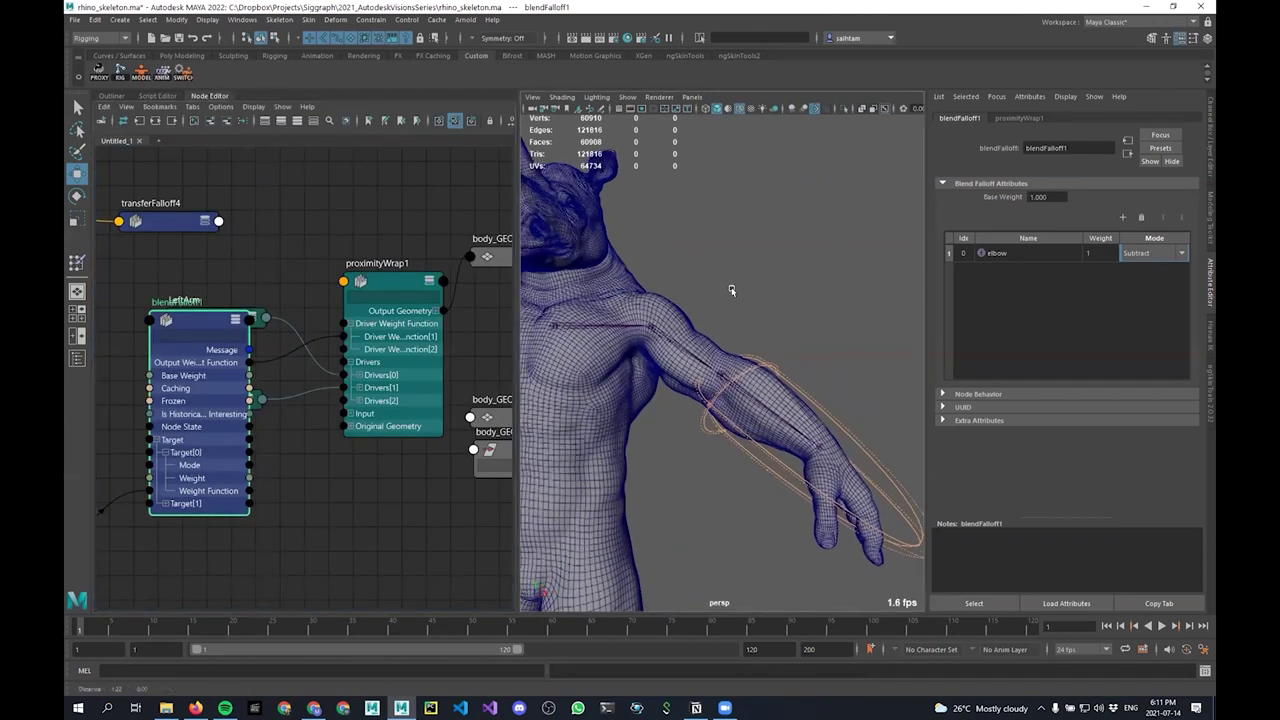
Undo blendFalloff1's connection to proximityWrap1 and the change of its target's blend mode
middle_click_drag(732, 291, 736, 291, "alt")
key("ctrl+z")
key("ctrl+z")
key("ctrl+z")
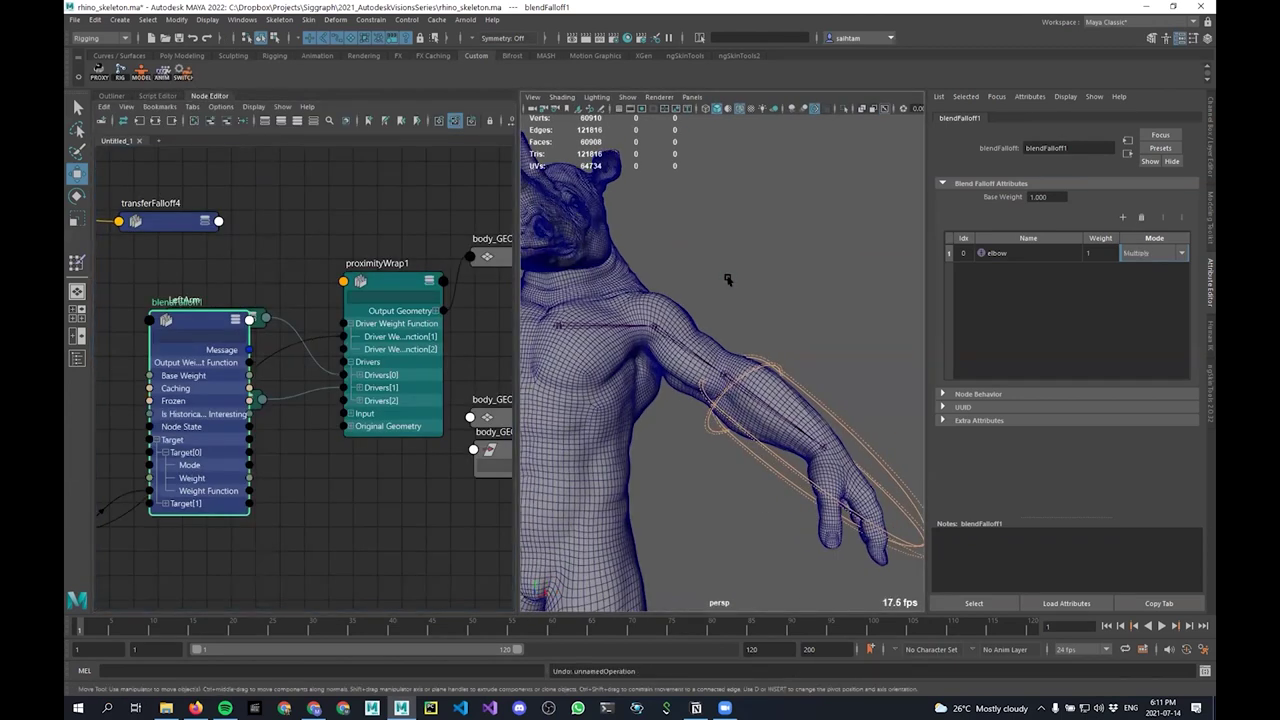
Move blendFalloff1 below LeftArm and run the copied connectAttr command with the driverWeightFunction index set to 0
middle_click_drag(196, 433, 220, 427, "alt")
left_click_drag(222, 425, 239, 502)
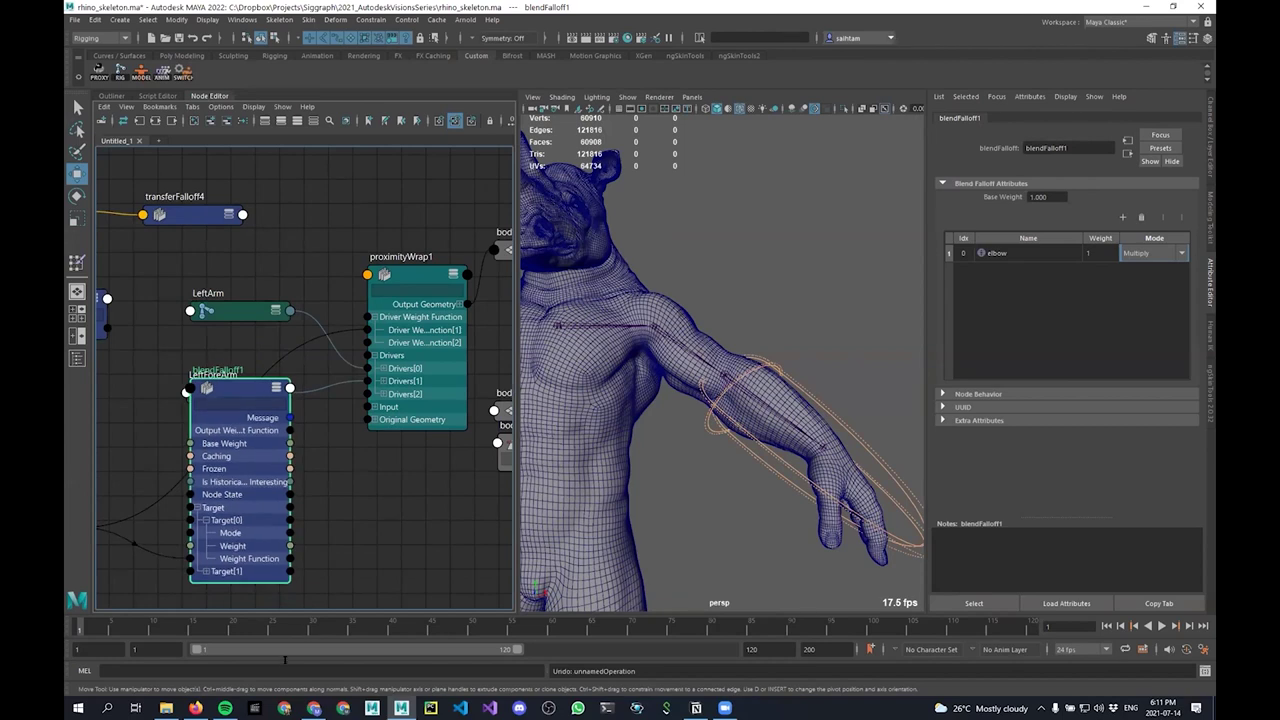
left_click(335, 669)
key("ctrl+v")
key("Left")
key("Left")
key("BackSpace")
type("0")
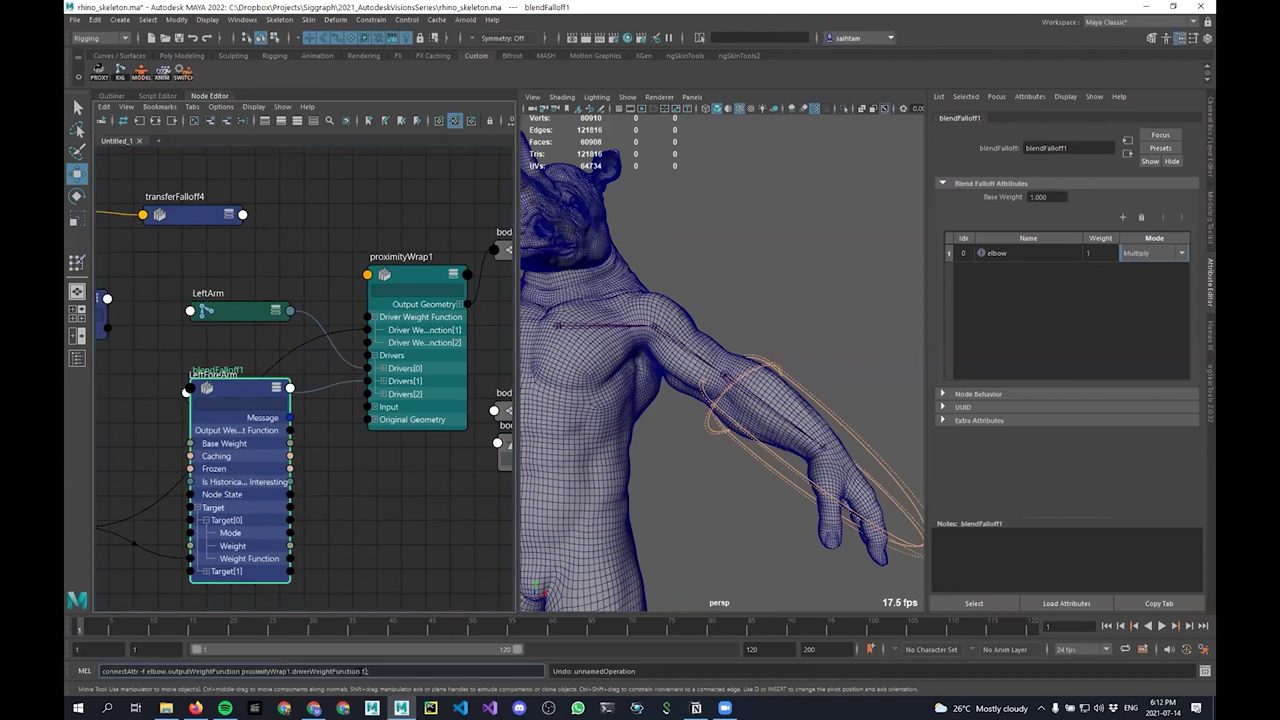
key("Return")
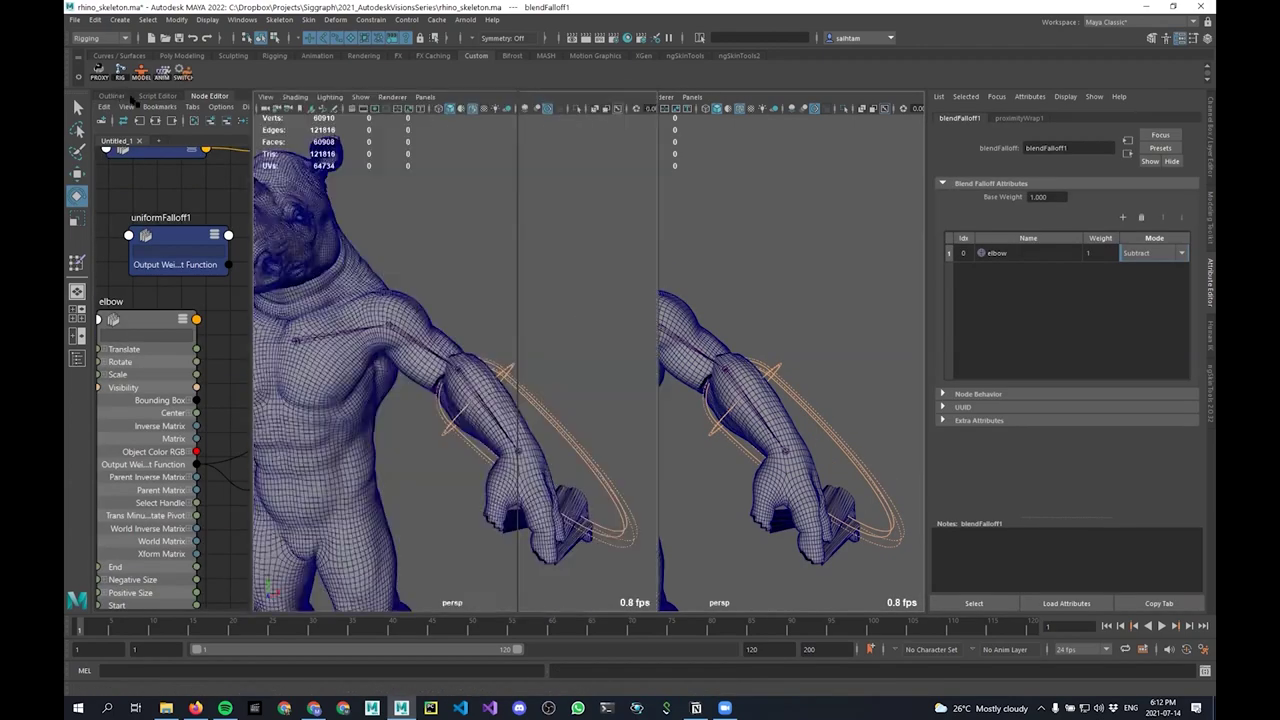
Try moving the elbow falloff along its own X axis to see how it affects the forearm deformation
scroll(658, 396, "down", 3)
left_click_drag(658, 396, 648, 297, "alt")
left_click(685, 343)
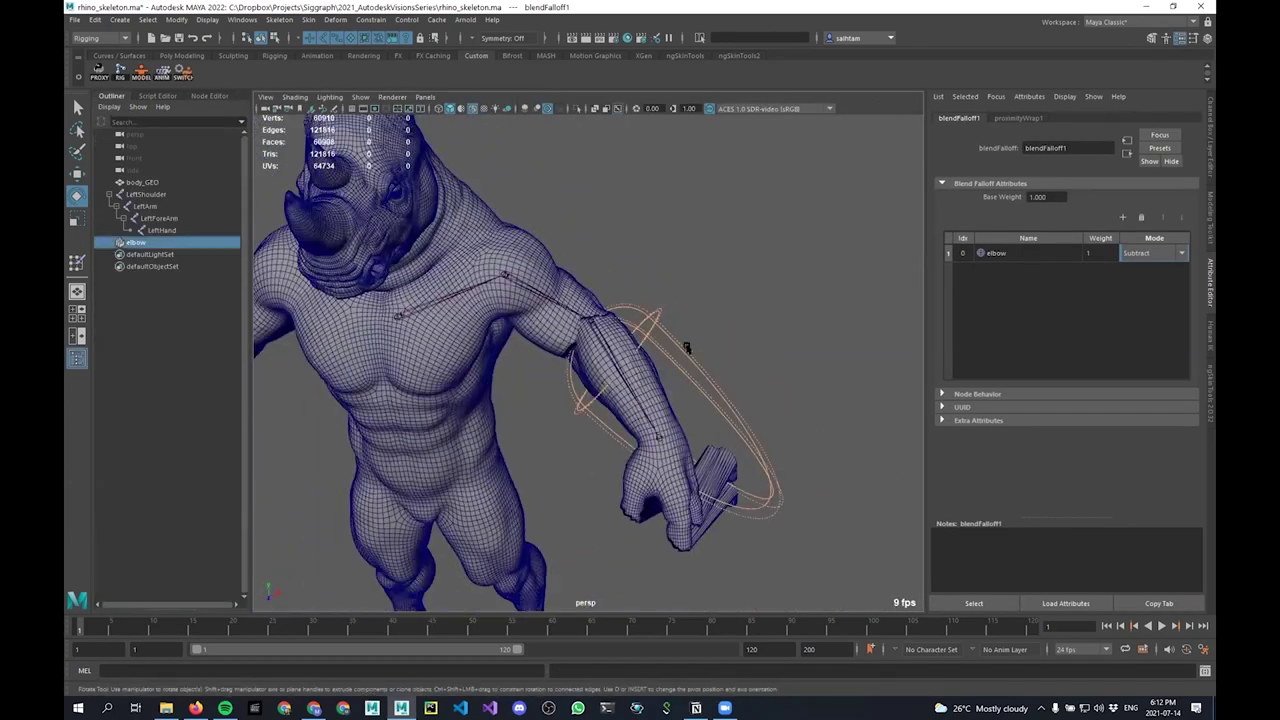
scroll(672, 374, "up", 2)
key("w")
key("w")
left_click_drag(757, 297, 714, 280)
mouse_move(665, 400)
left_mouse_down("alt")
mouse_move(660, 381)
mouse_move(760, 441)
mouse_move(584, 354)
mouse_move(593, 320)
mouse_move(690, 404)
left_mouse_up("alt")
key("ctrl+z")
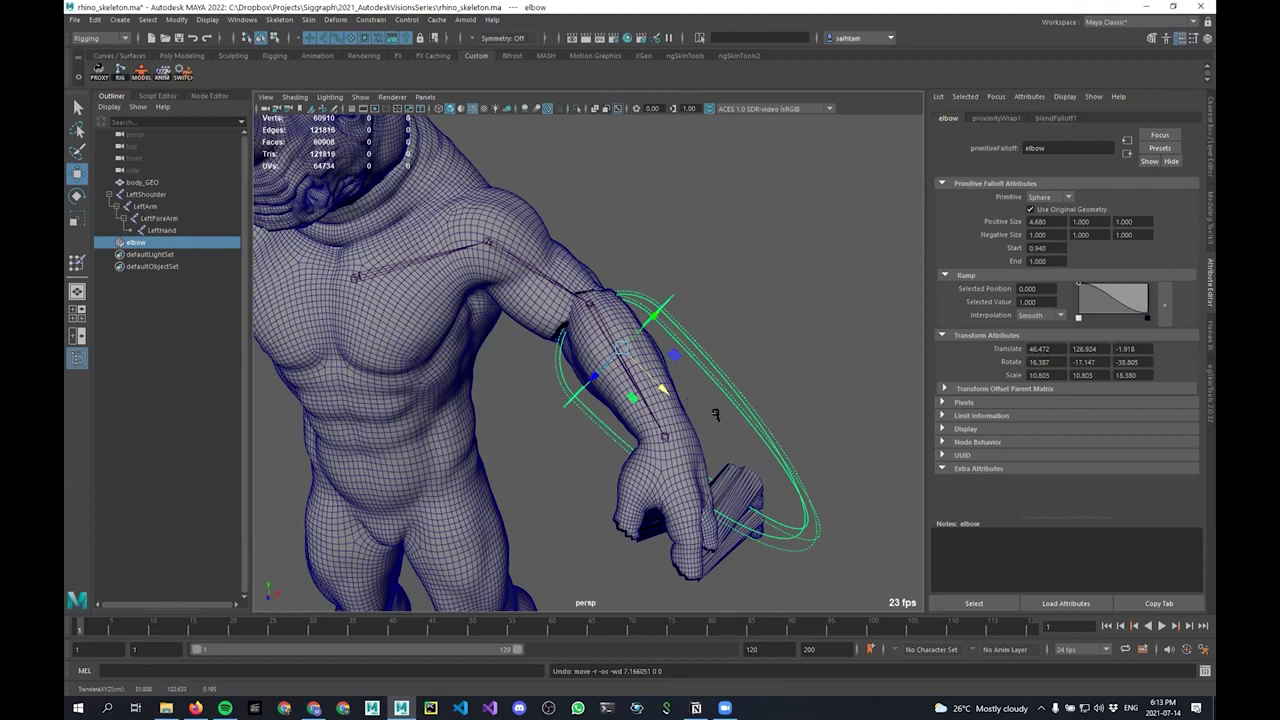
Rotate the elbow falloff to about 19.2, -13.9, -49.2 and scale it up to about 12, 12, 20.4
left_click_drag(651, 409, 715, 292, "alt")
key("e")
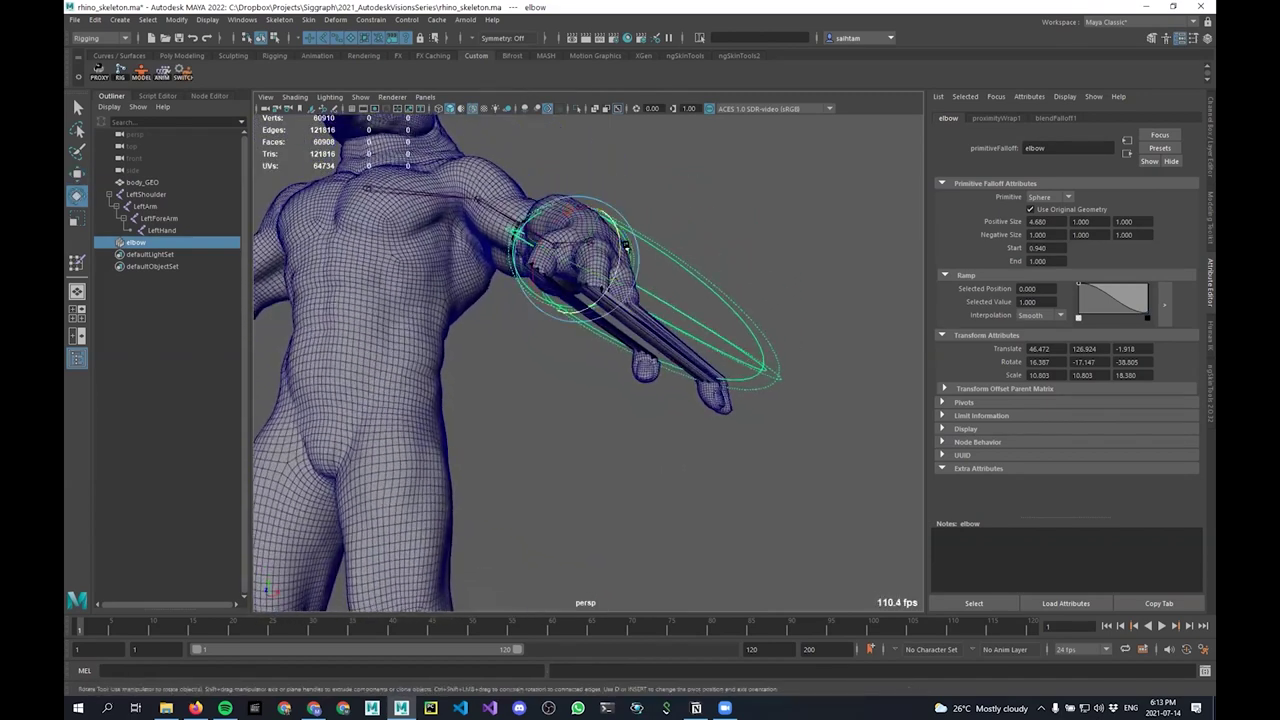
left_click_drag(627, 248, 630, 318)
key("r")
left_click_drag(588, 269, 638, 290)
Move the elbow falloff down the arm to about 48.1, 125, -1.3
left_click_drag(640, 294, 558, 342, "alt")
key("w")
left_click_drag(569, 343, 574, 363)
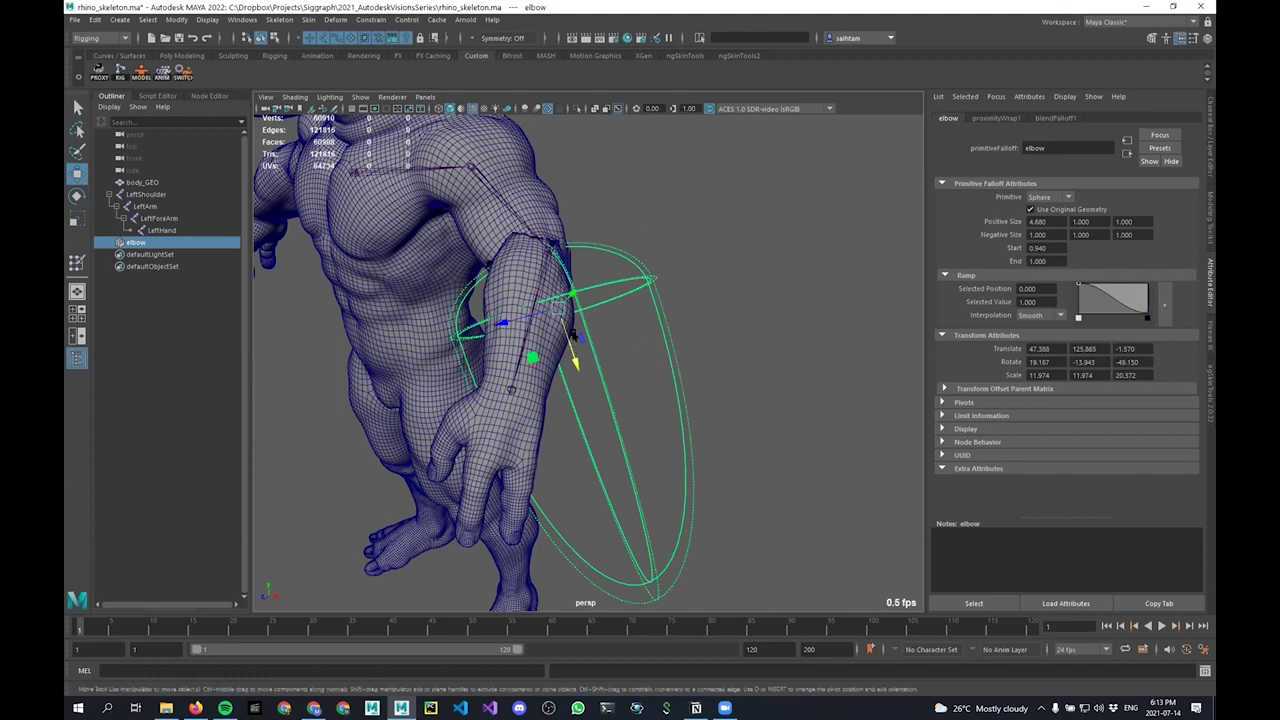
left_click_drag(572, 348, 549, 417, "alt")
key("q")
Set the elbow falloff's Start value to 0.84
left_click(598, 250)
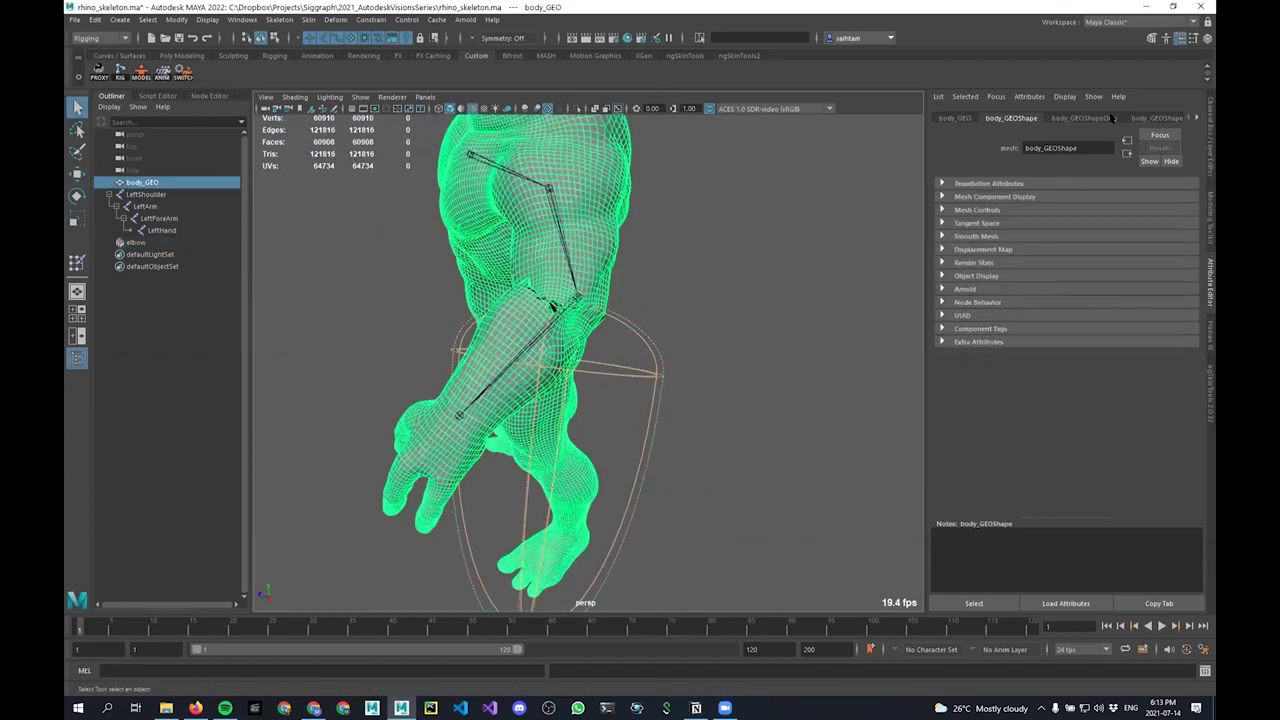
left_click(667, 373)
key("ctrl+a")
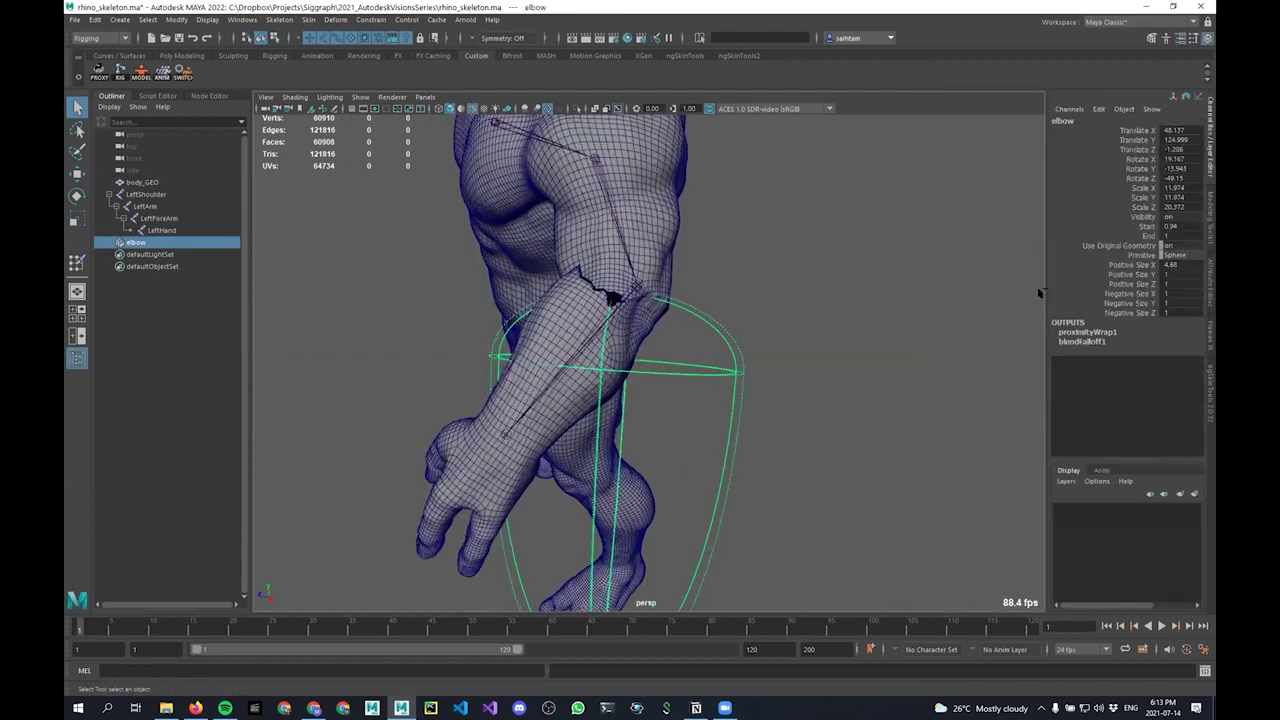
left_click(1146, 226)
middle_click_drag(931, 300, 923, 300)
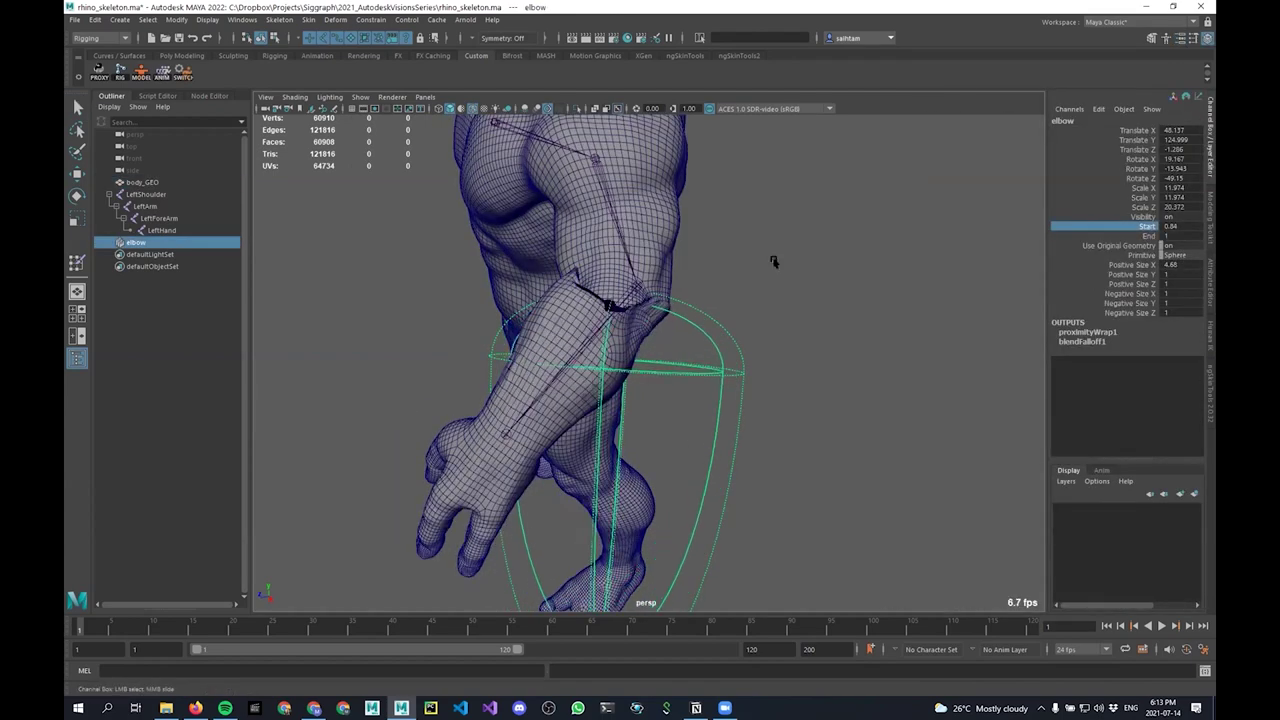
Open the proximityWrap1 attributes of the rhino body and set Max Drivers to 3
left_click(659, 232)
key("ctrl+a")
left_click(1193, 118)
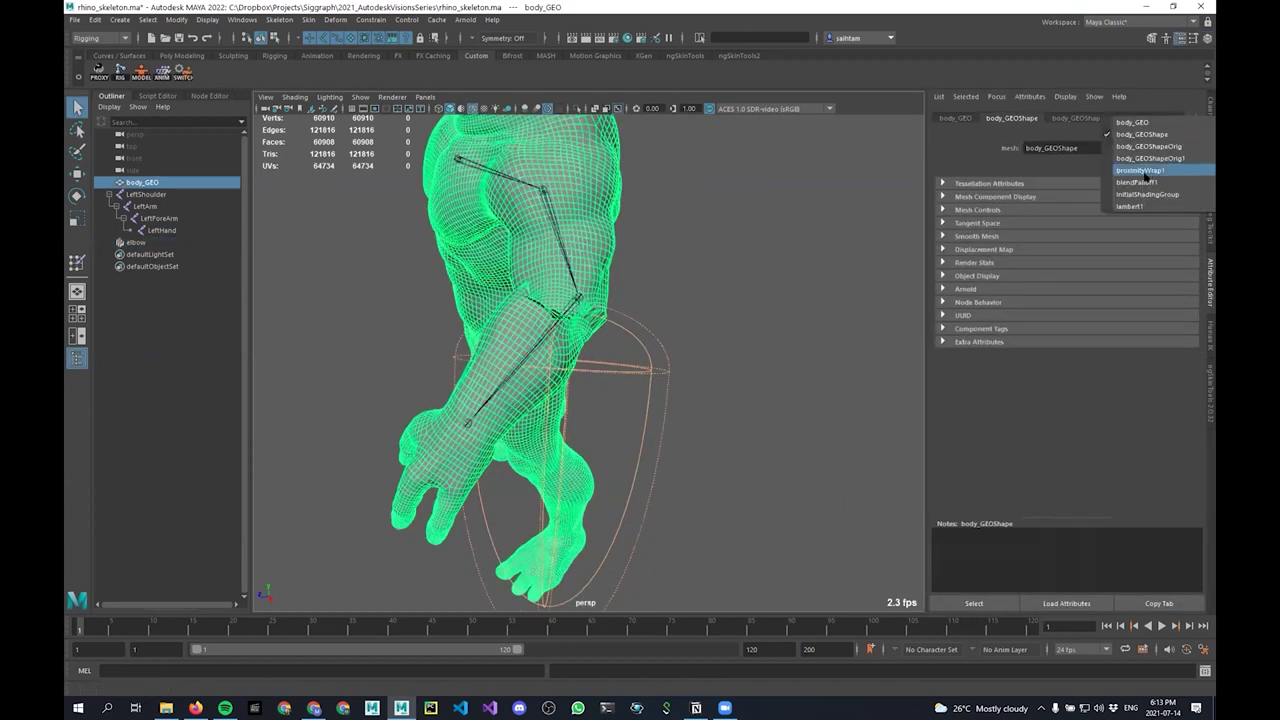
left_click(1145, 175)
left_click_drag(1073, 228, 1080, 228)
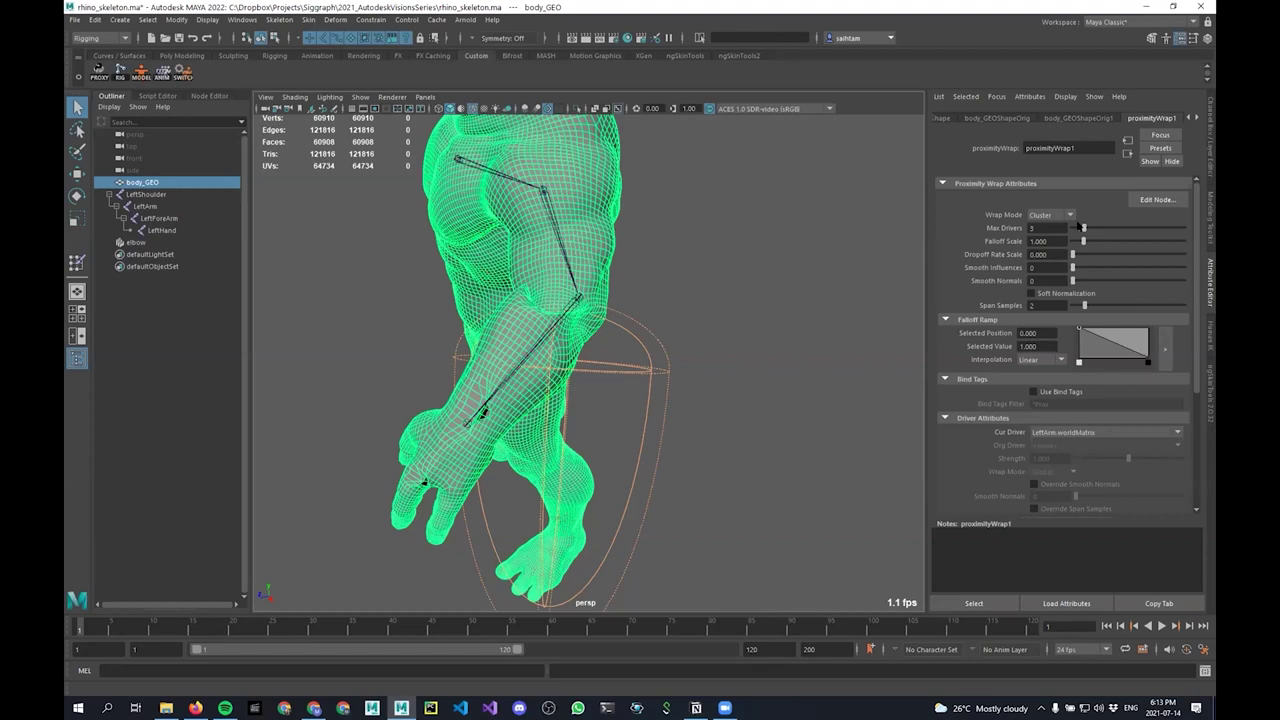
Rotate the elbow falloff to about 18.5, -14.8, -46.8 and scale it up to about 12.7, 12.7, 21.6
left_click(652, 360)
key("e")
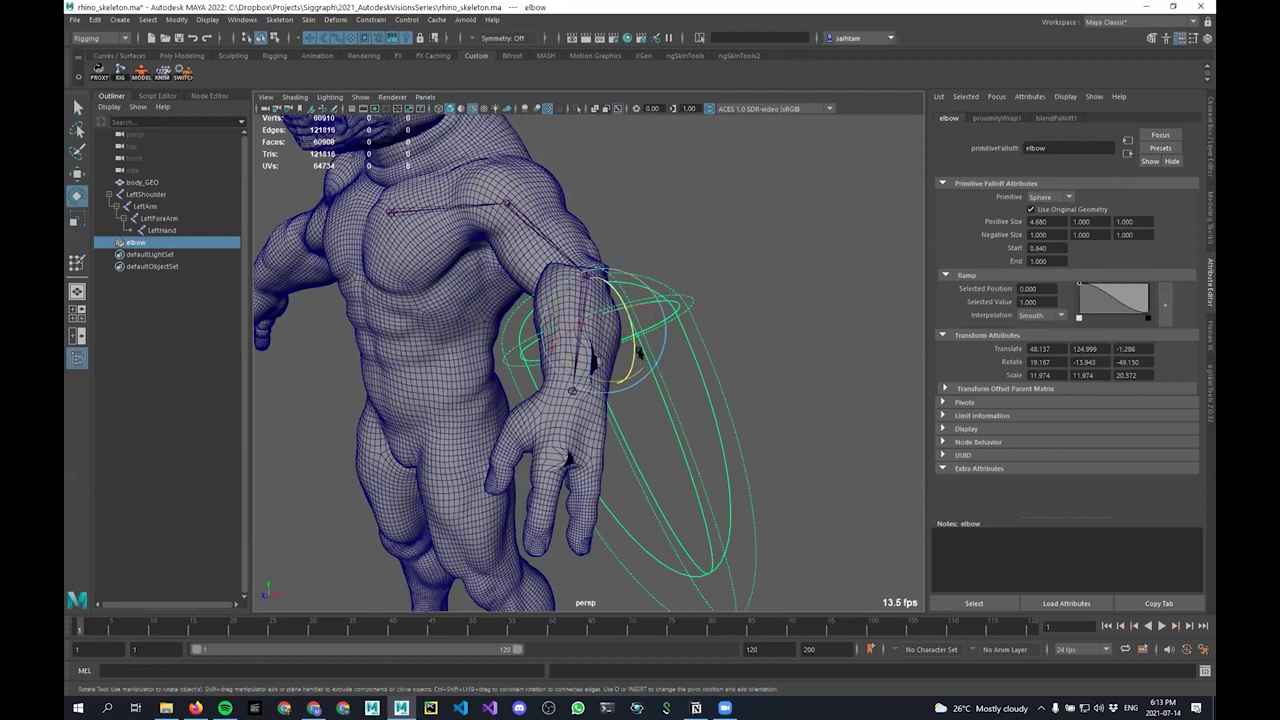
left_click_drag(639, 351, 678, 340)
key("r")
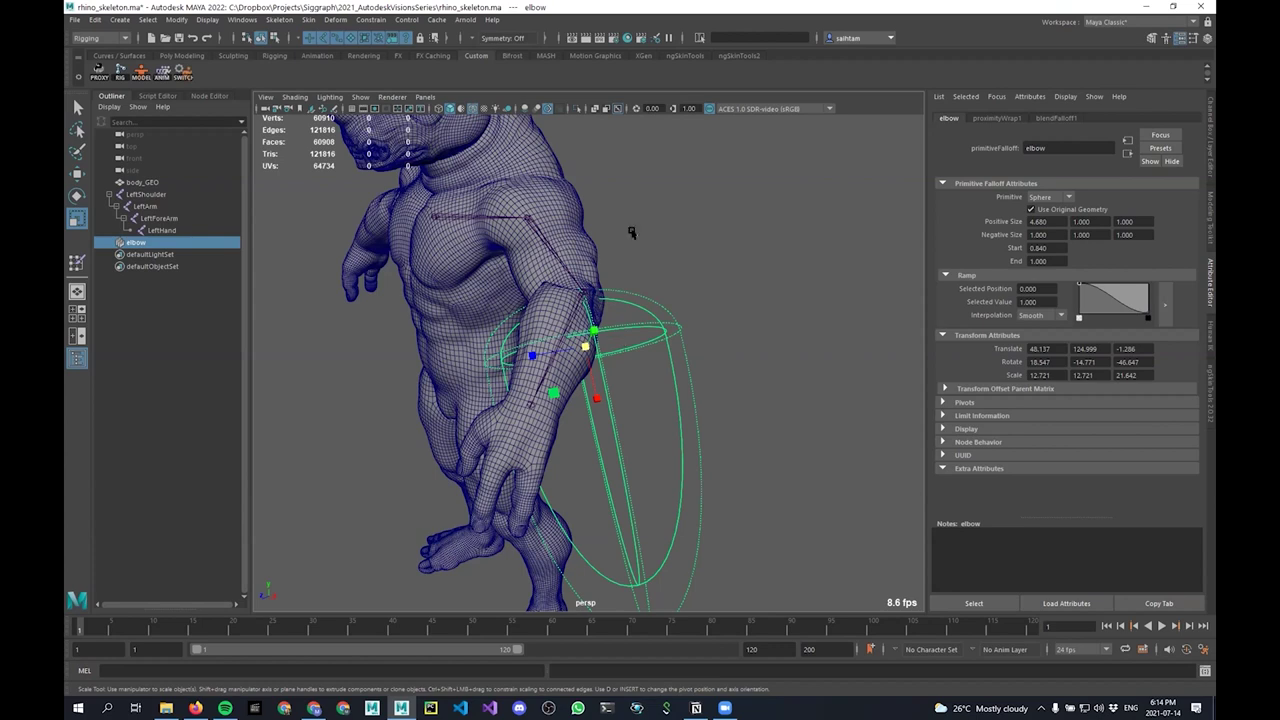
Turn off Intermediate Object in the Object Display attributes of the rhino body's body_GEOShapeOrig1 mesh
left_click_drag(482, 172, 604, 254, "alt")
left_click(612, 260)
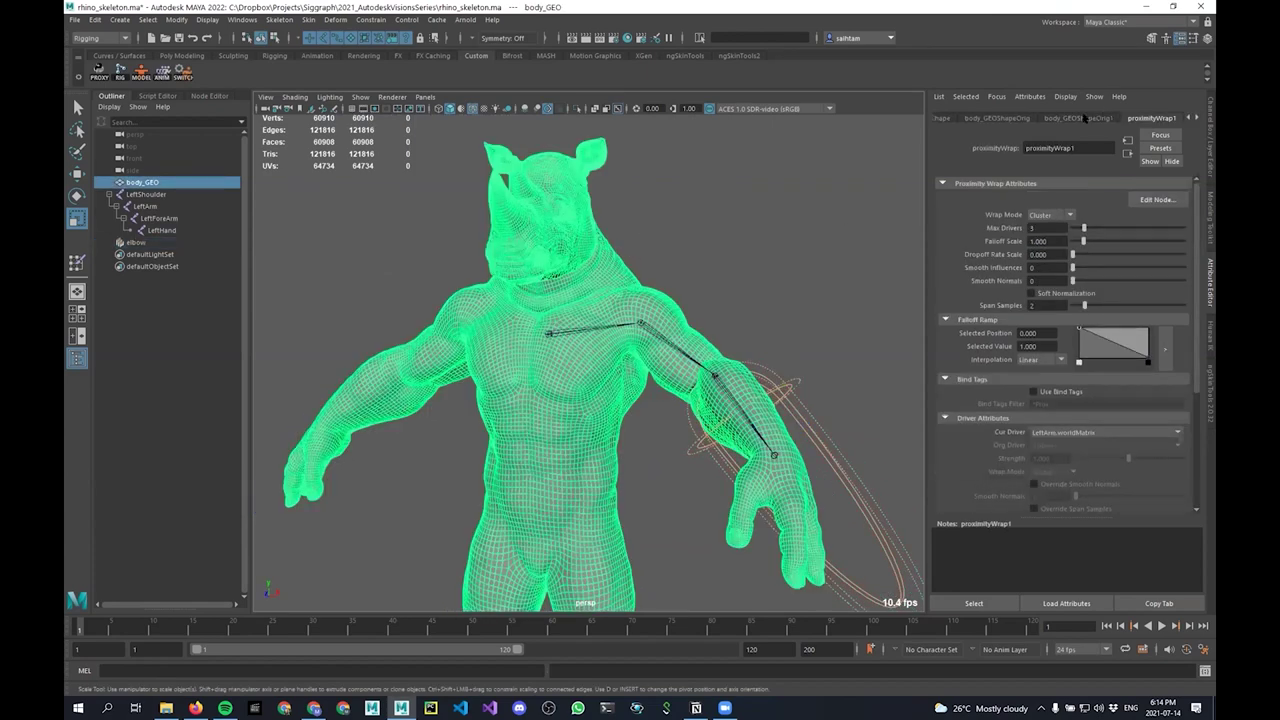
left_click(1084, 118)
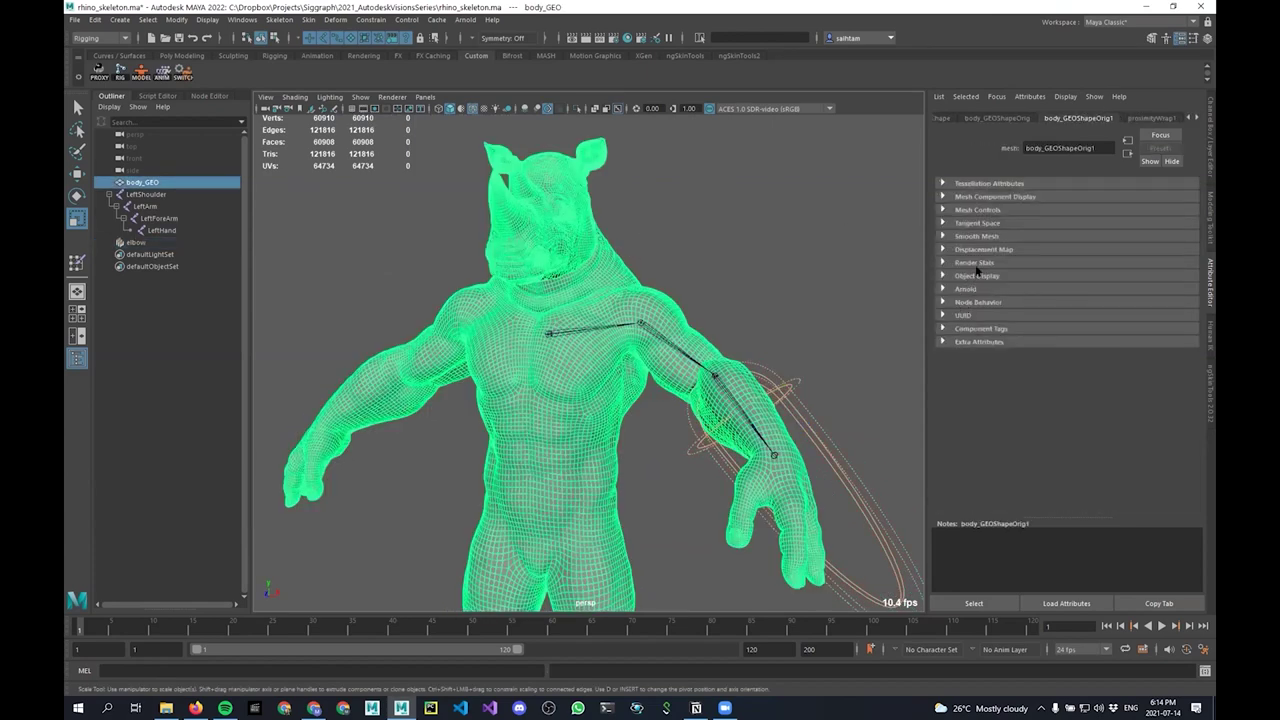
left_click(976, 276)
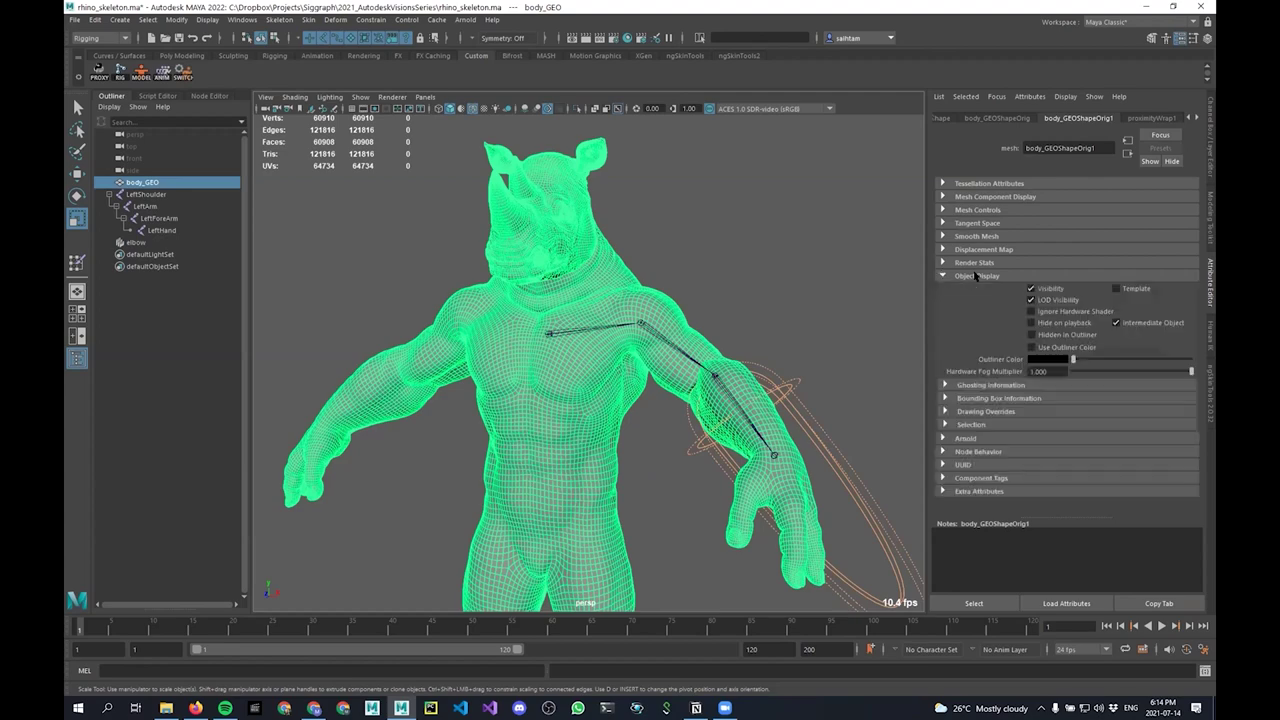
left_click(1116, 322)
Extrude a patch of faces on the original mesh's hand outward with a Local Translate Z of about 1.17
left_click_drag(711, 295, 677, 266, "alt")
middle_click_drag(677, 266, 560, 225, "alt")
right_click_drag(560, 225, 731, 290, "alt")
scroll(731, 290, "up", 2)
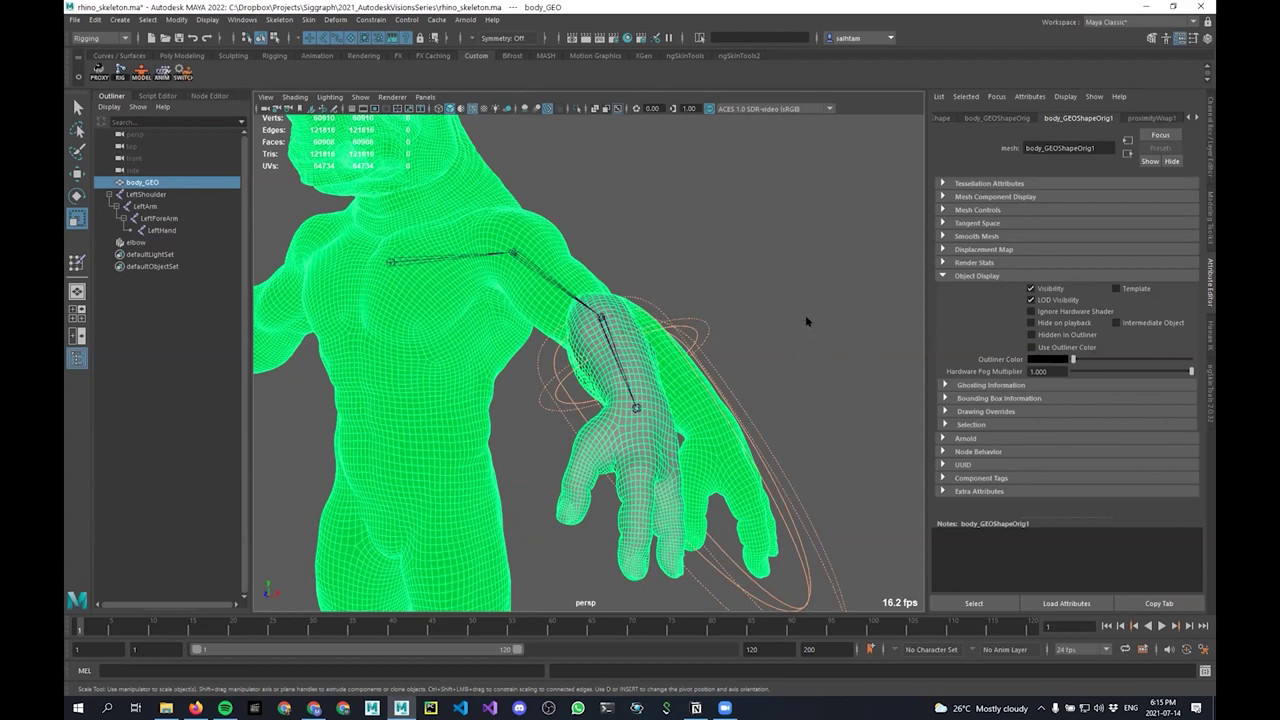
right_click_drag(805, 317, 706, 400)
left_click(706, 400)
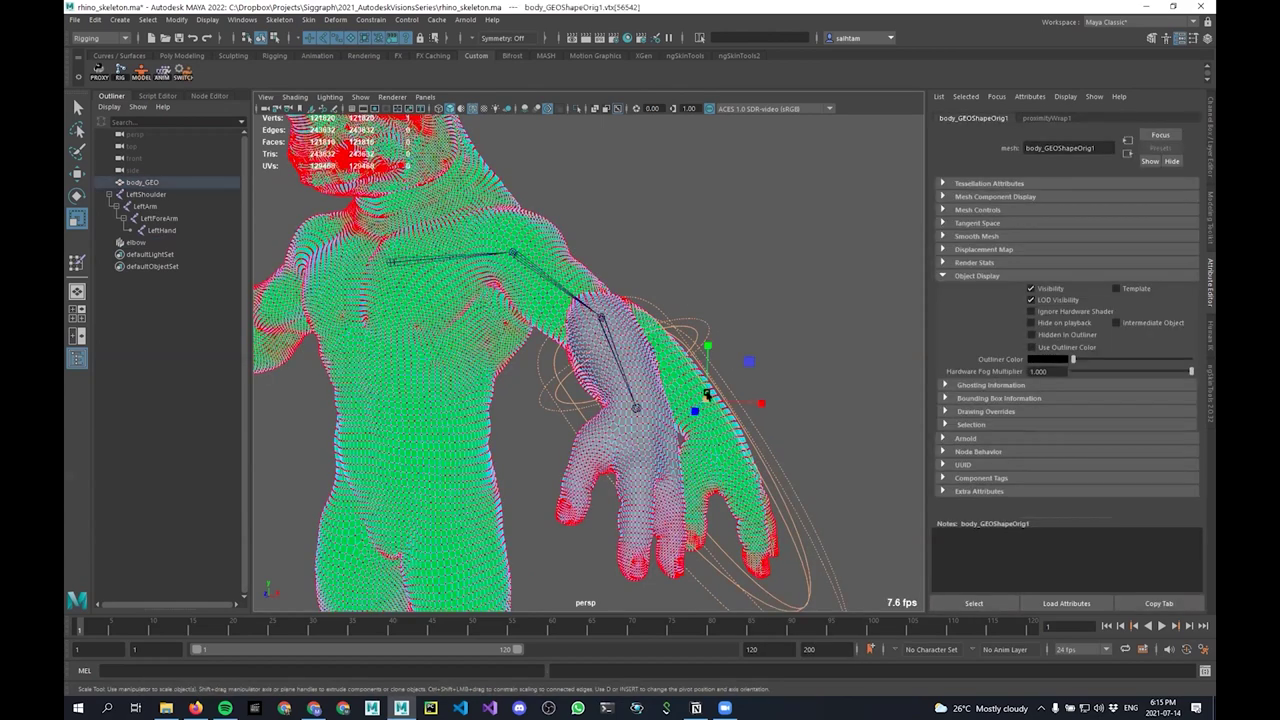
scroll(717, 420, "up", 2)
middle_click_drag(788, 525, 722, 408, "alt")
right_click_drag(722, 408, 724, 445)
left_click_drag(716, 400, 763, 463)
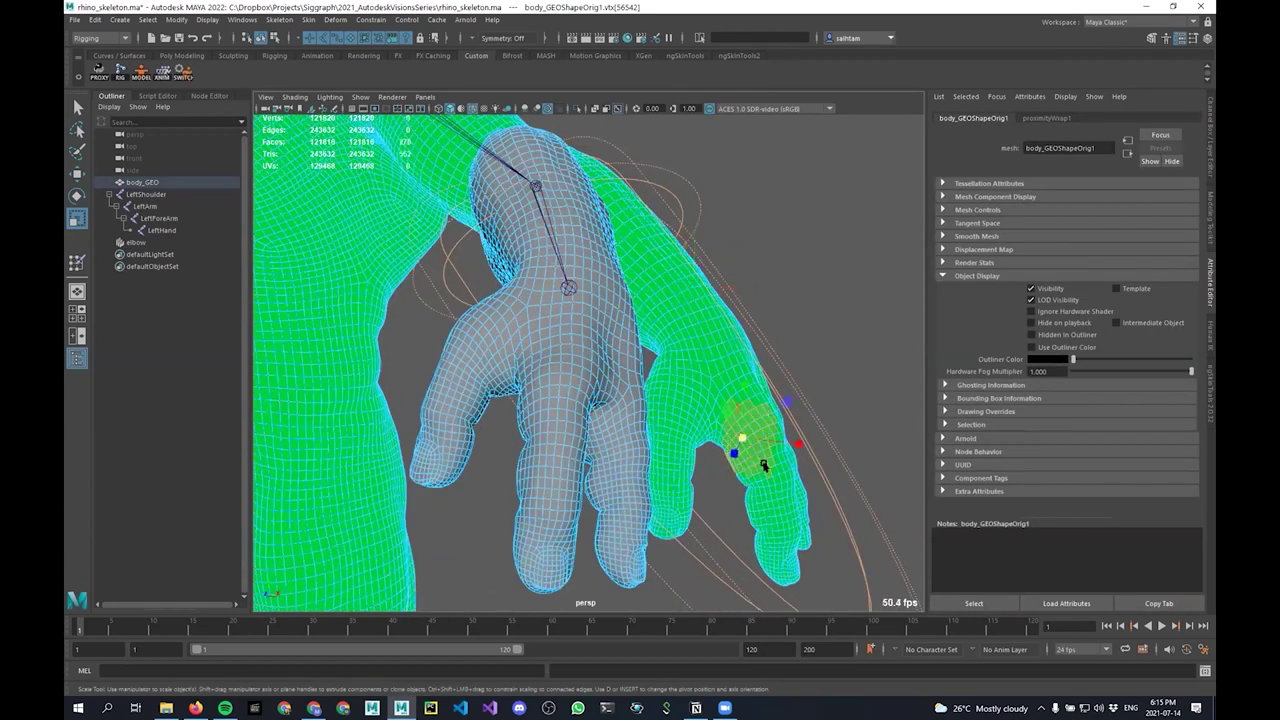
right_click_drag(757, 421, 757, 456, "shift")
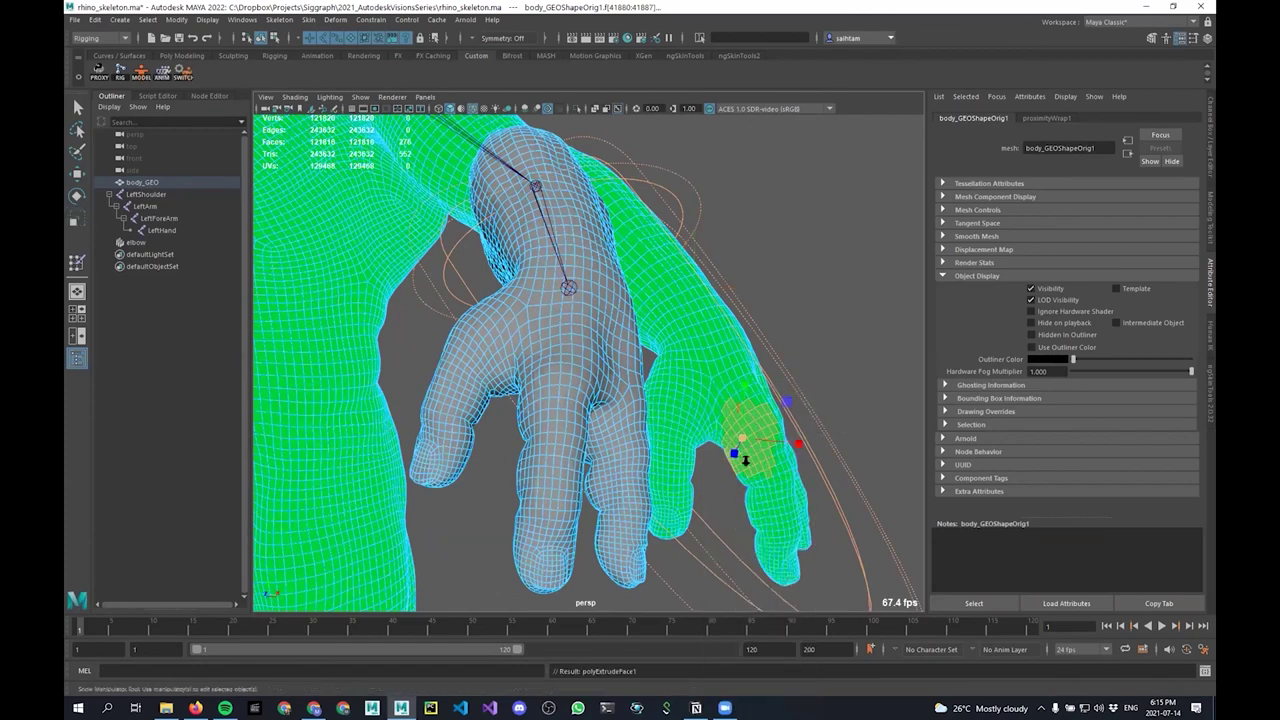
left_click_drag(742, 460, 656, 484, "alt")
left_click_drag(671, 485, 648, 365)
middle_click_drag(648, 365, 680, 383, "alt")
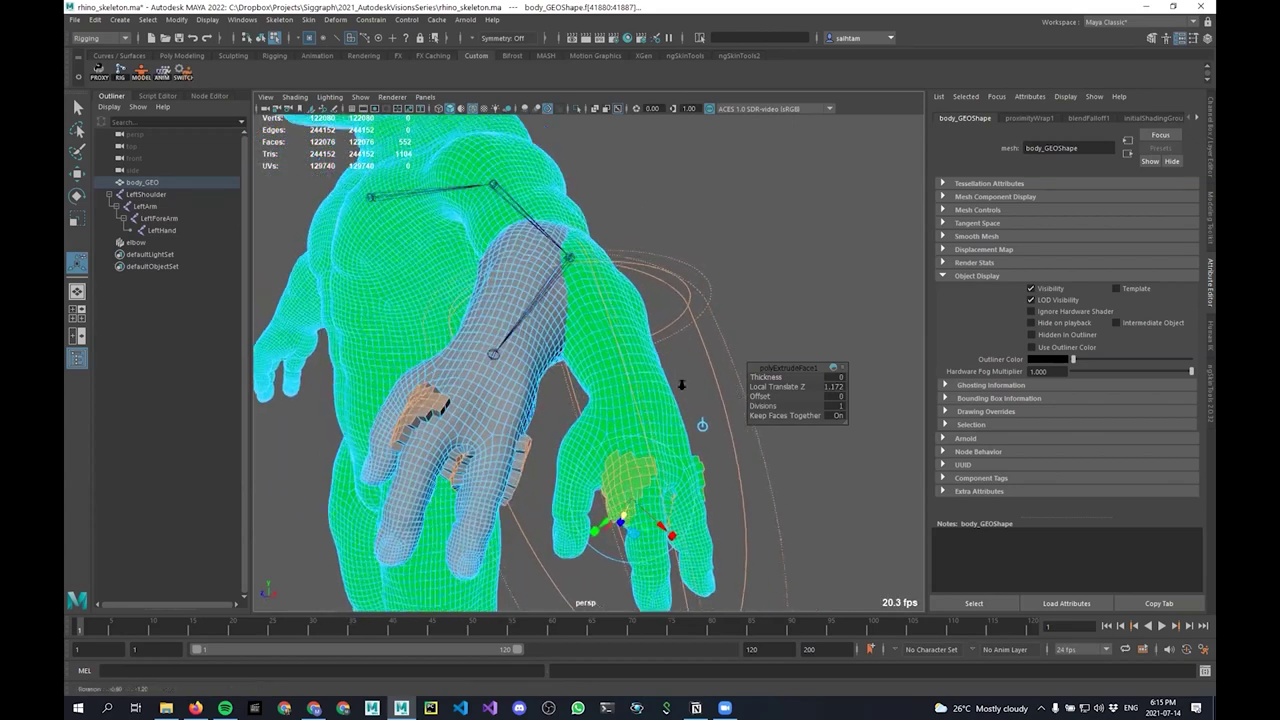
Select a face on the original mesh's forearm, grow the selection, extrude the patch slightly upward and return to object selection
left_click_drag(680, 383, 671, 345, "alt")
key("q")
left_click(671, 346)
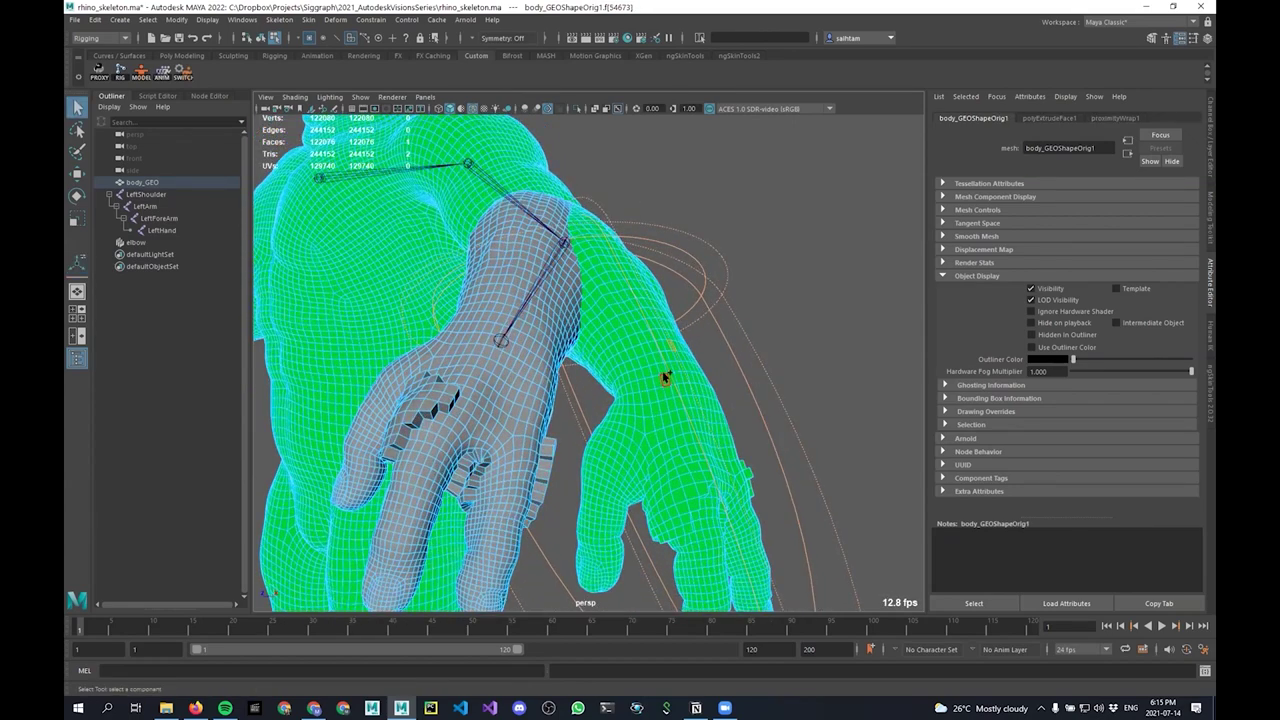
key("shift+period")
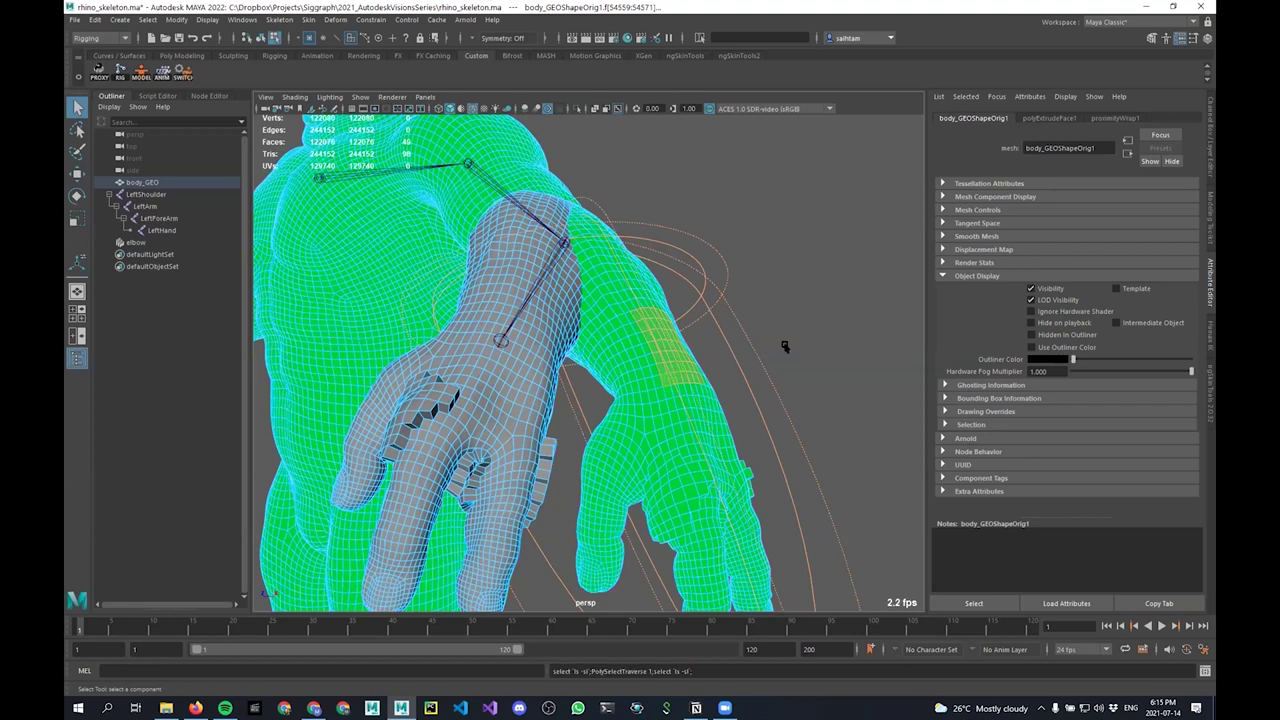
key("ctrl+e")
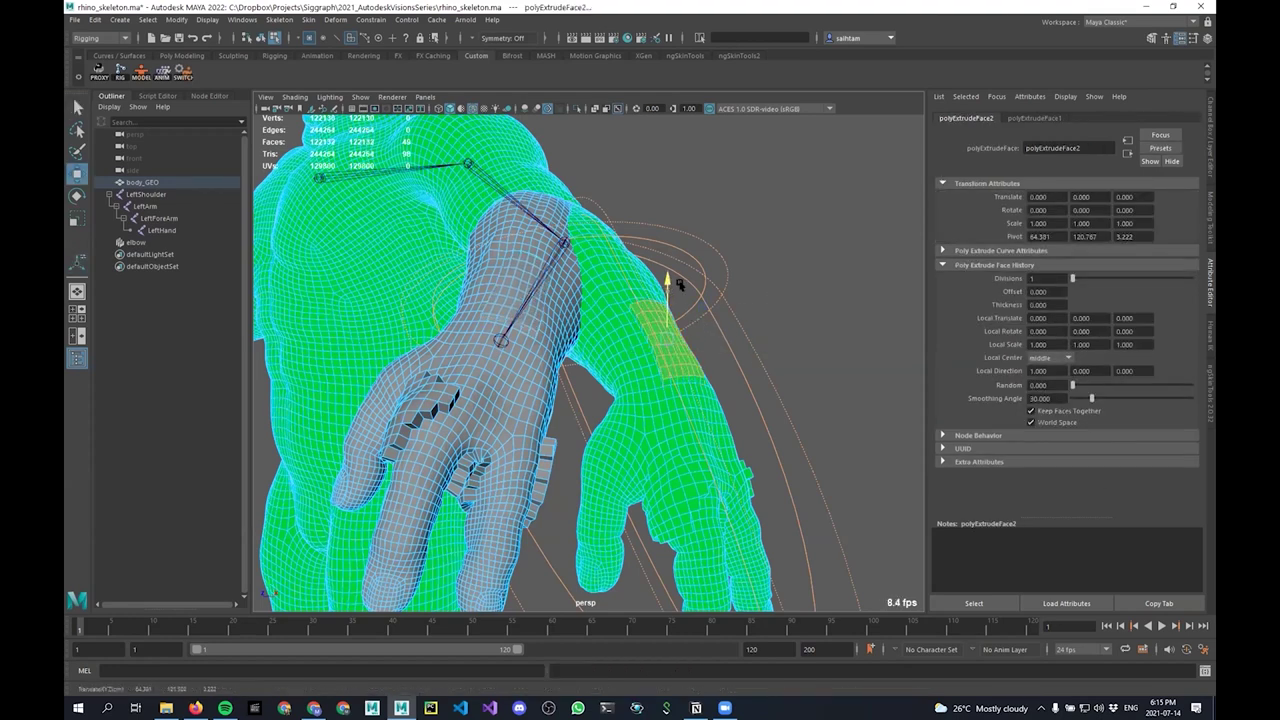
left_click_drag(680, 284, 691, 280)
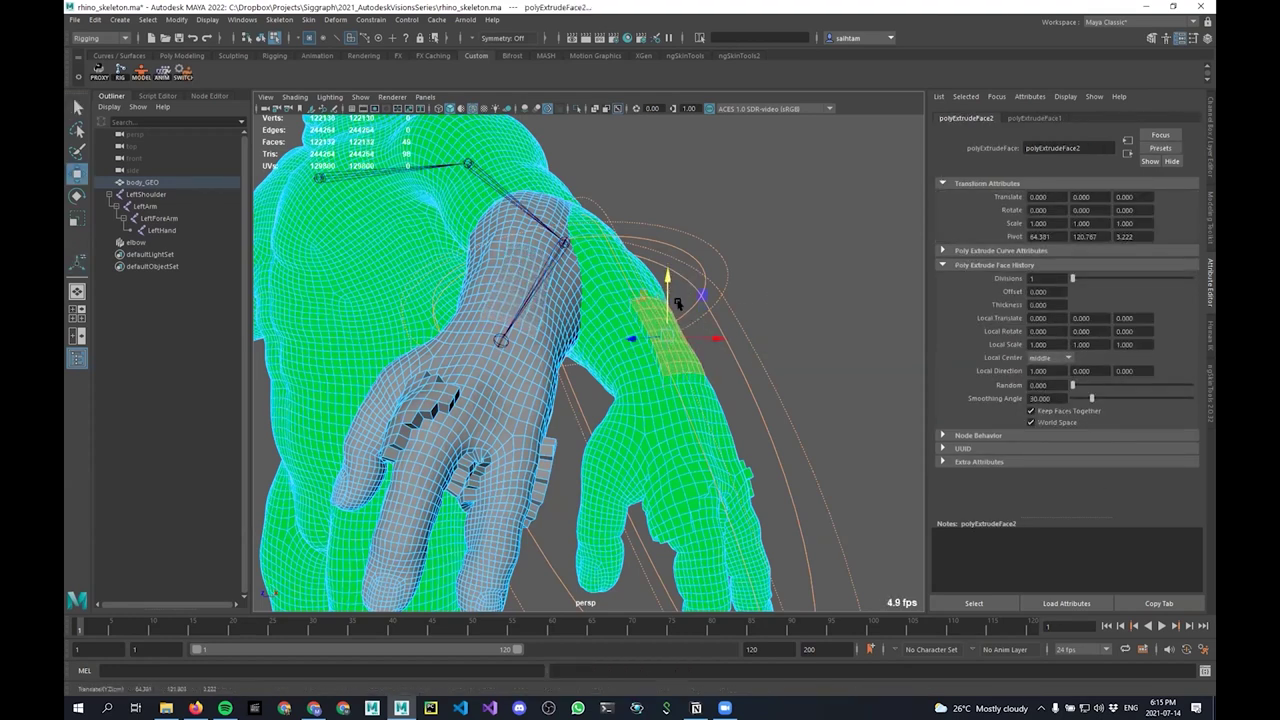
left_click_drag(757, 395, 765, 437, "alt")
key("q")
key("F8")
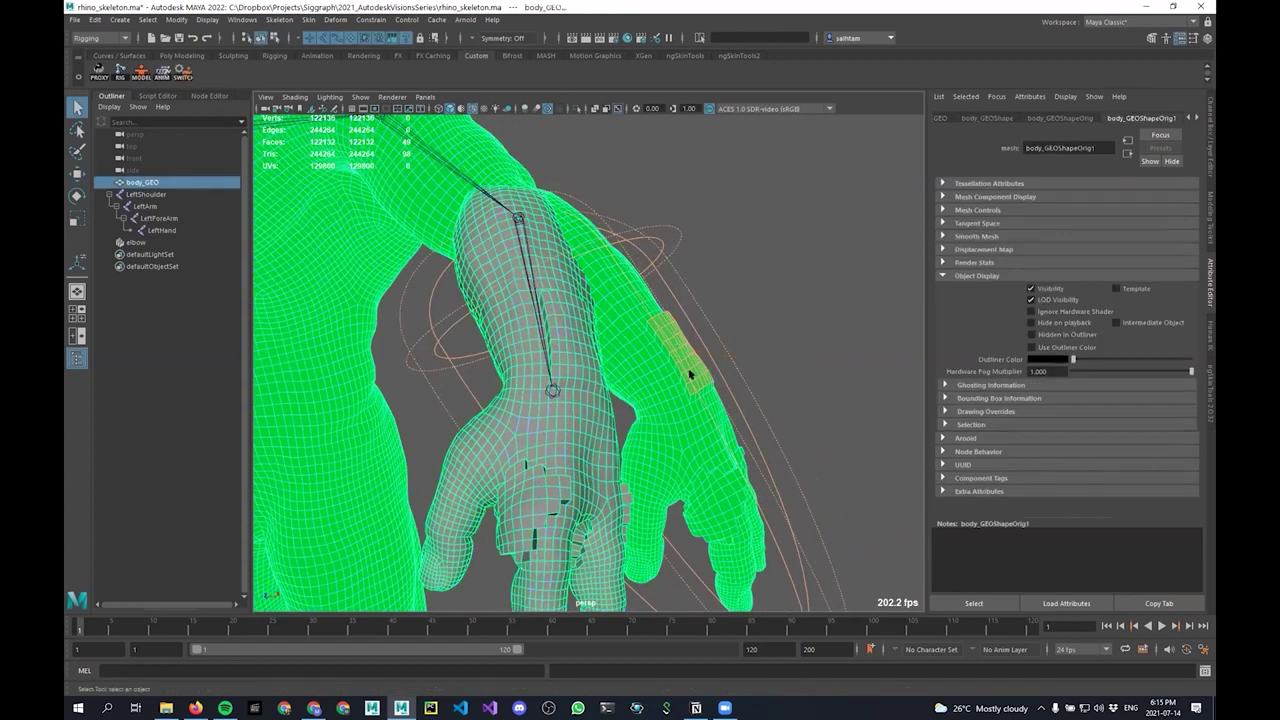
left_click_drag(642, 377, 789, 266, "alt")
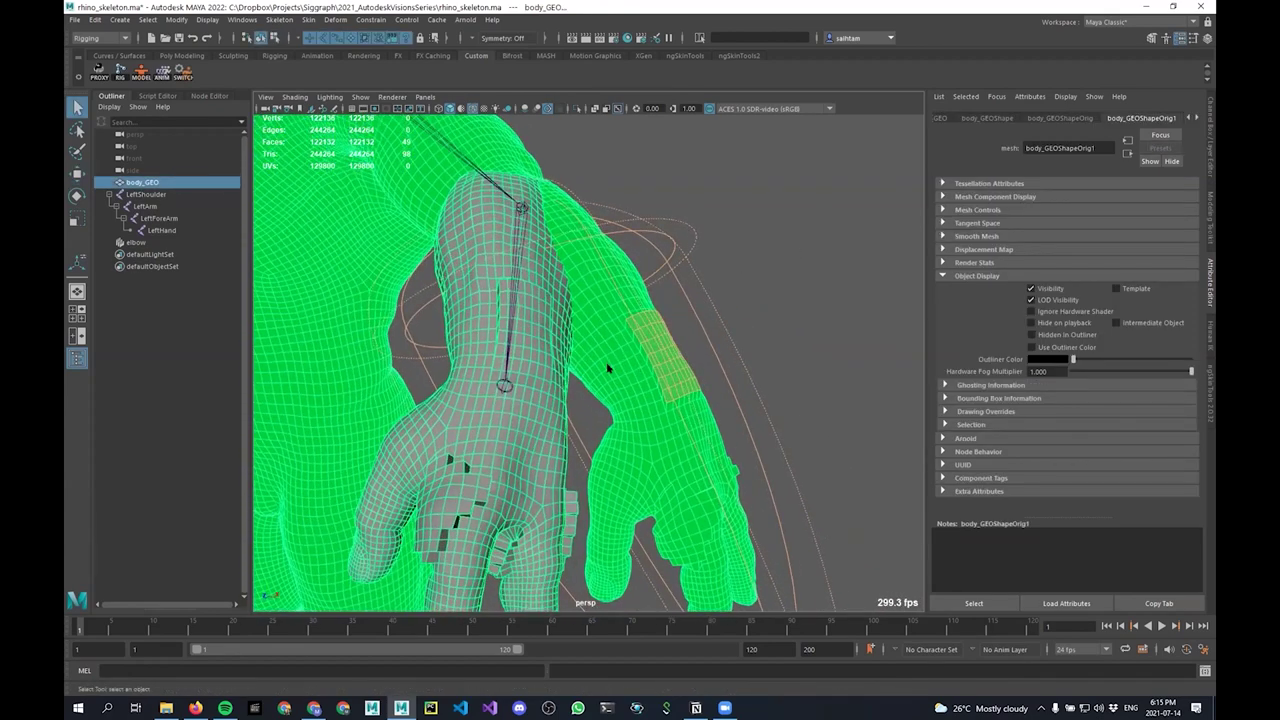
Try to sculpt the original mesh's forearm with the Sculpt tool after selecting body_GEOShapeOrig
right_click_drag(607, 369, 555, 335, "shift")
right_click(555, 335, "shift")
key("q")
left_click(764, 286)
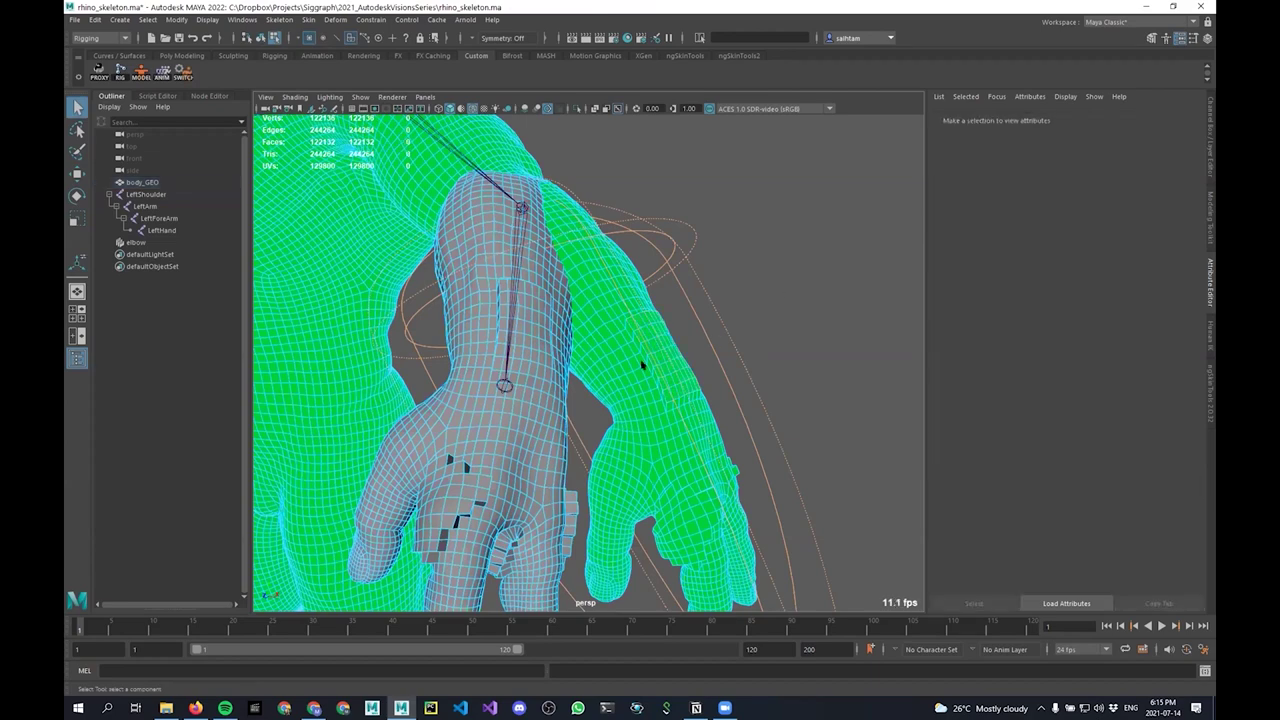
right_click_drag(610, 370, 712, 290)
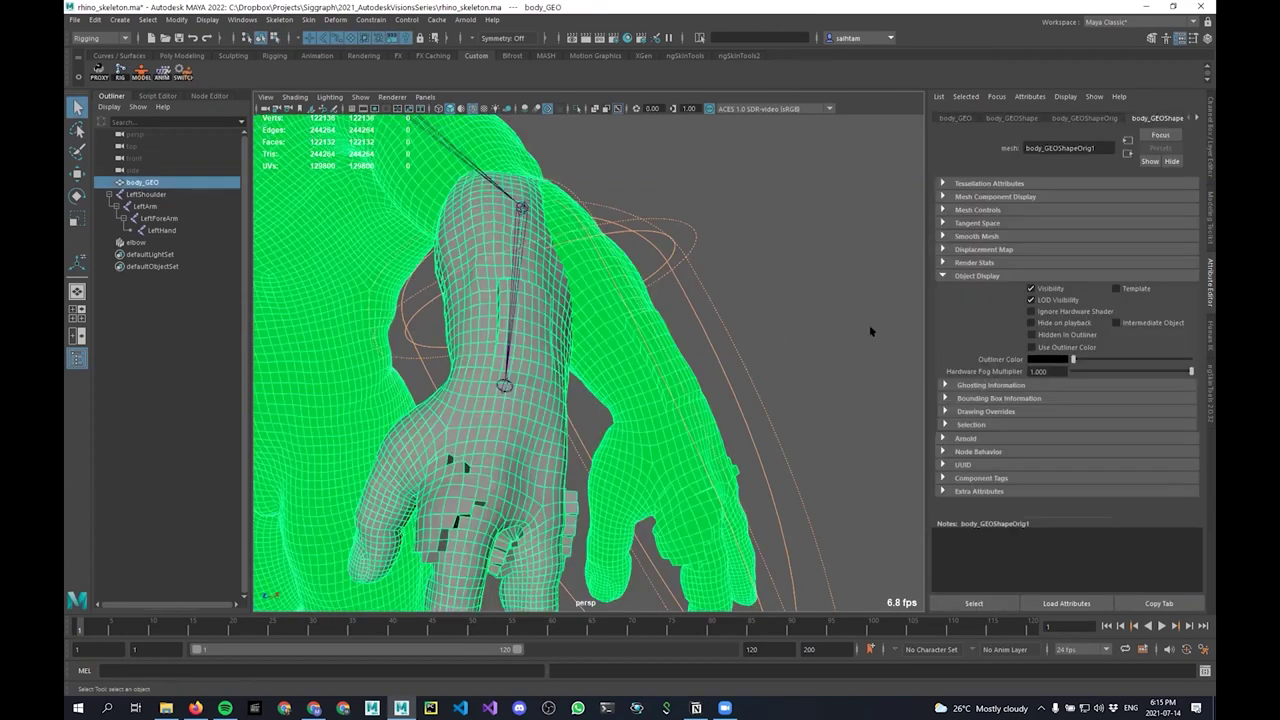
left_click(1098, 118)
left_click(974, 603)
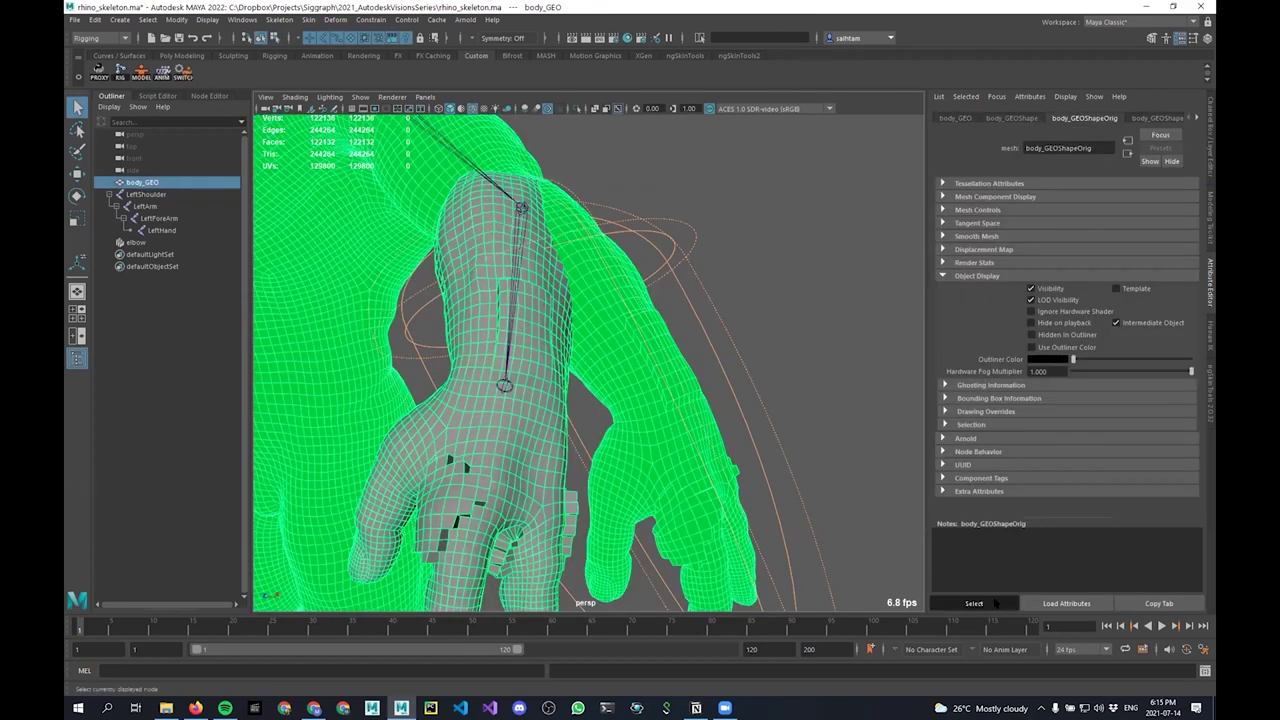
left_click(642, 368)
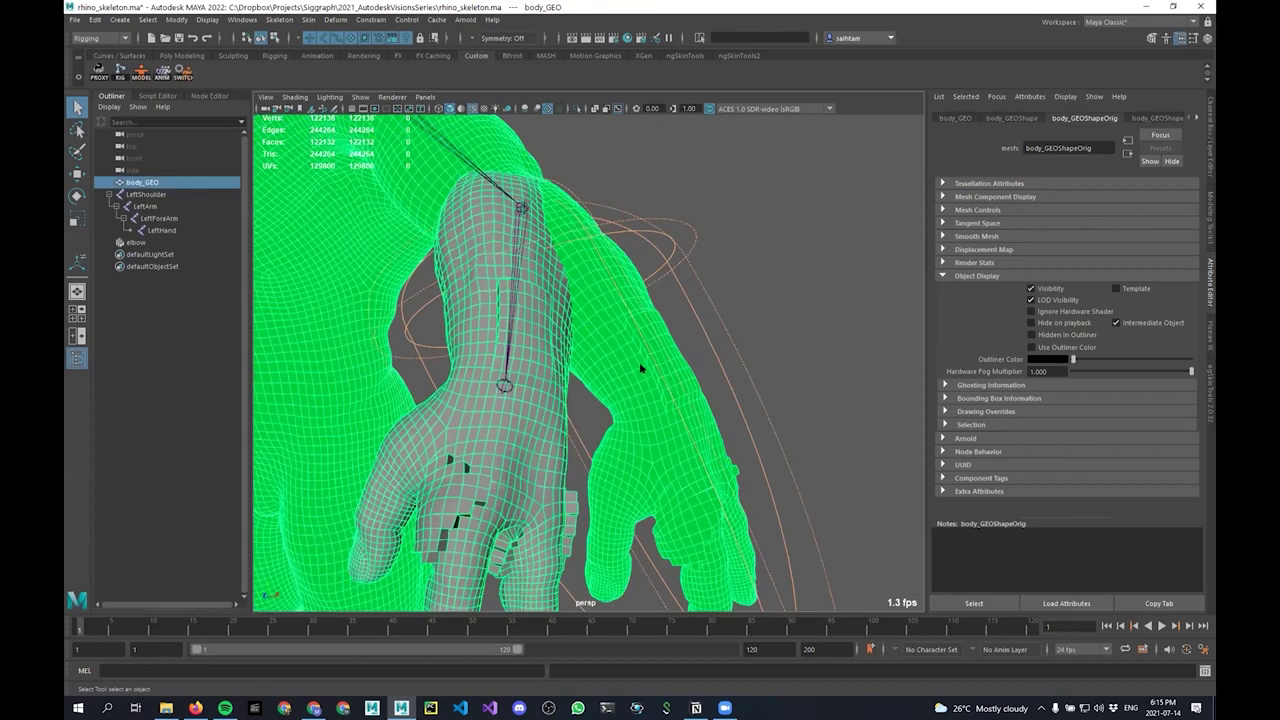
right_click_drag(642, 368, 620, 341, "shift")
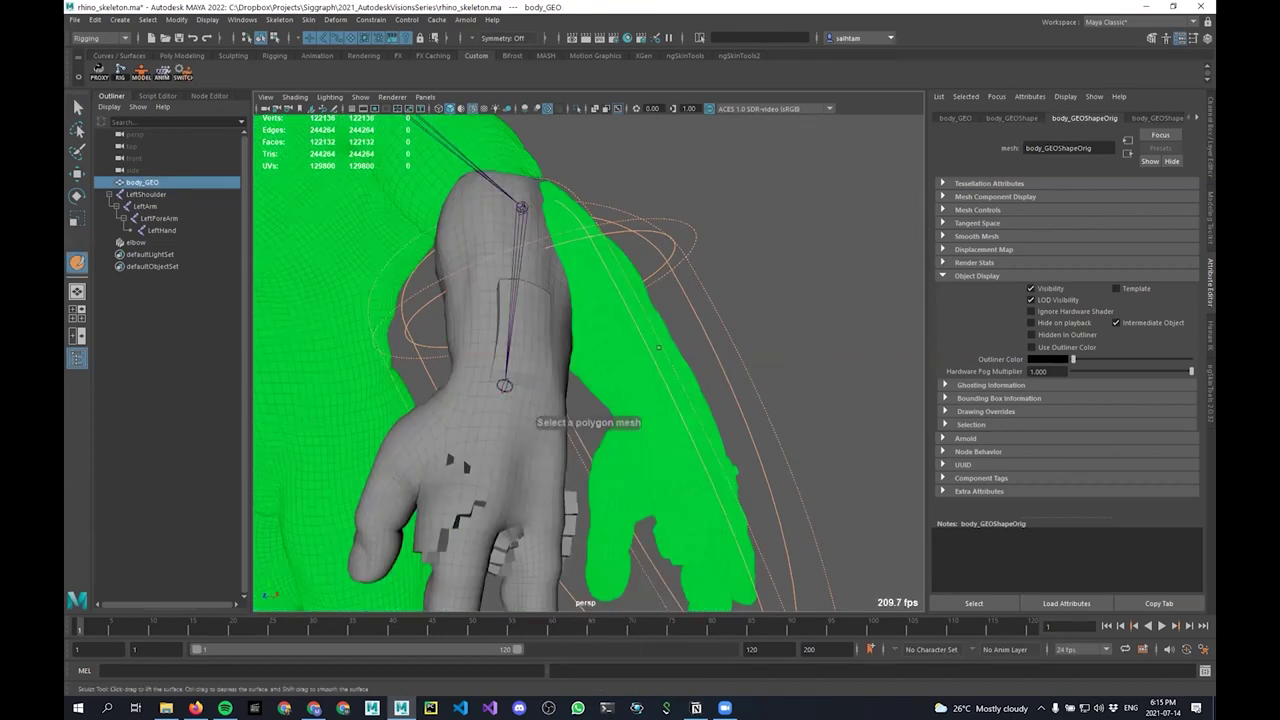
key("w")
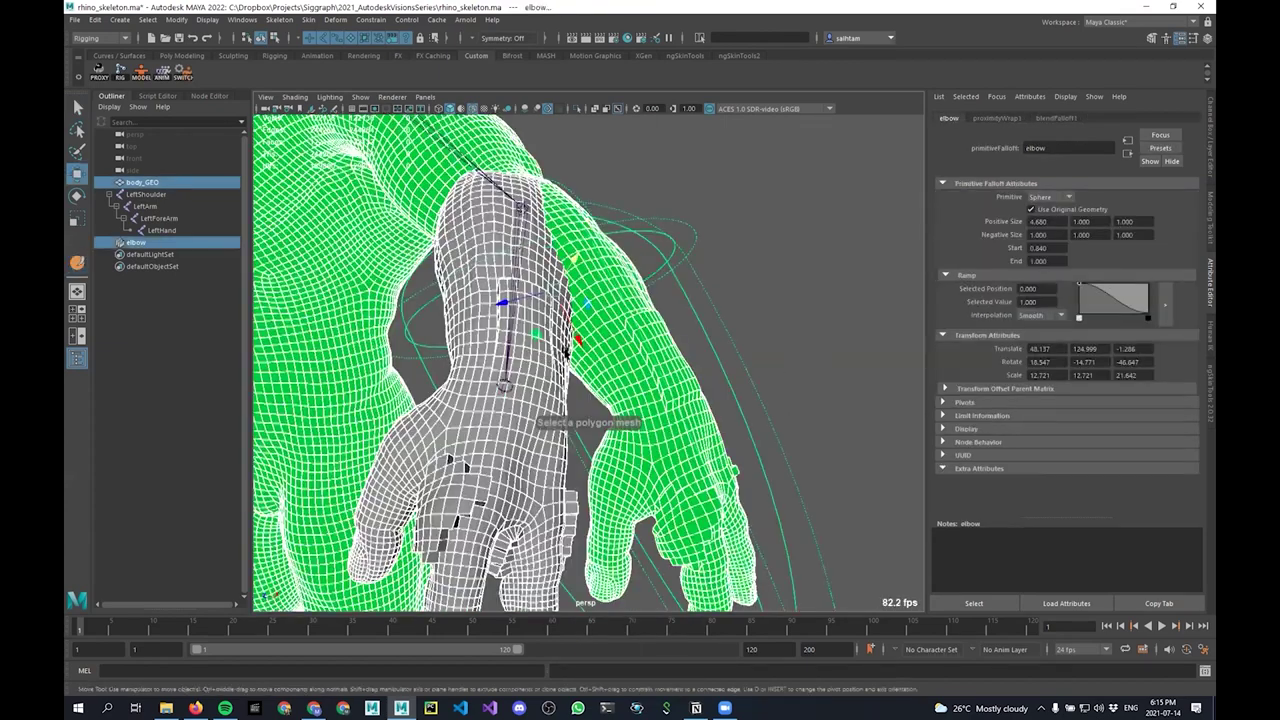
left_click(569, 352)
left_click_drag(569, 352, 635, 343, "alt")
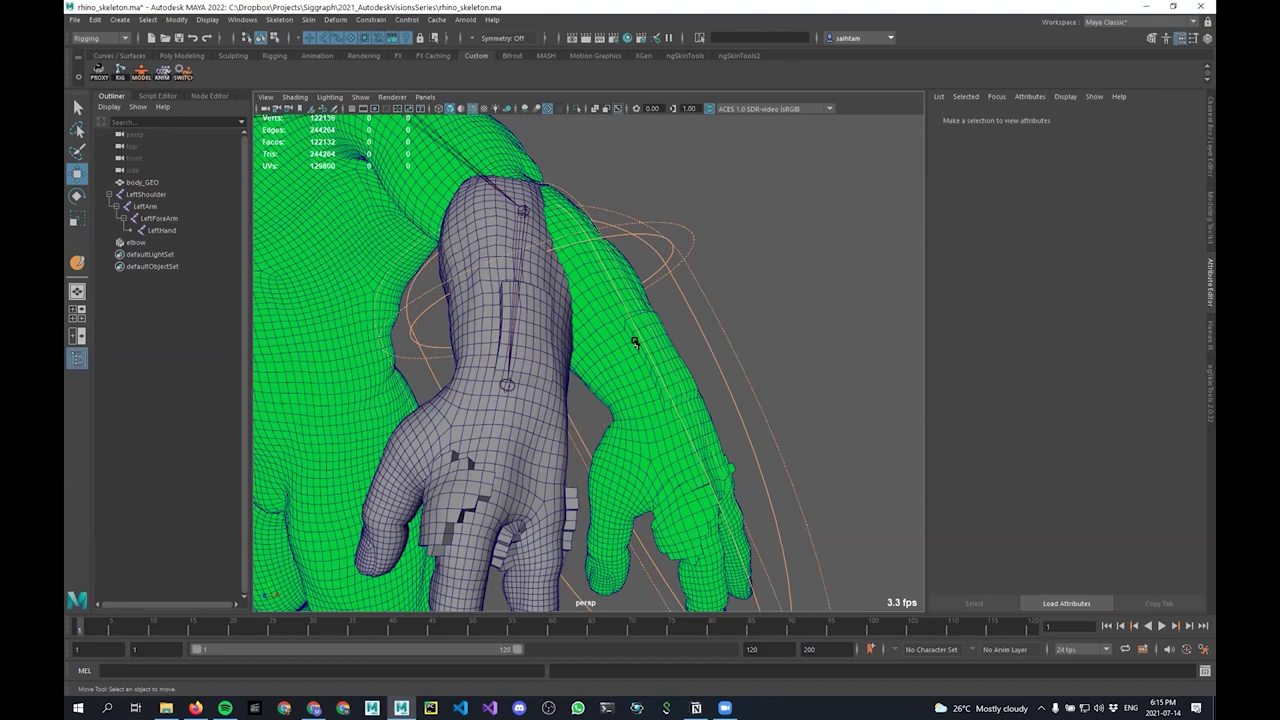
Select a patch of faces around the original mesh's wrist and smooth it with 1 division
left_click(633, 397)
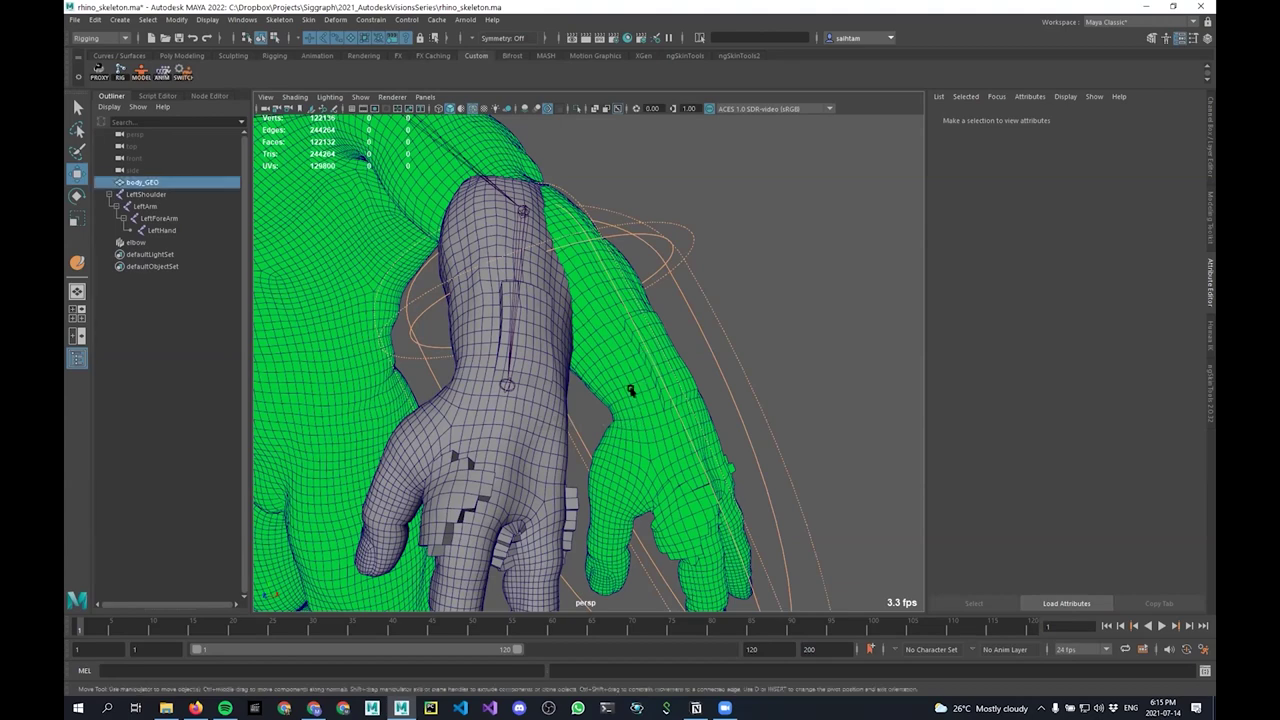
key("q")
key("F11")
left_click_drag(612, 372, 668, 455)
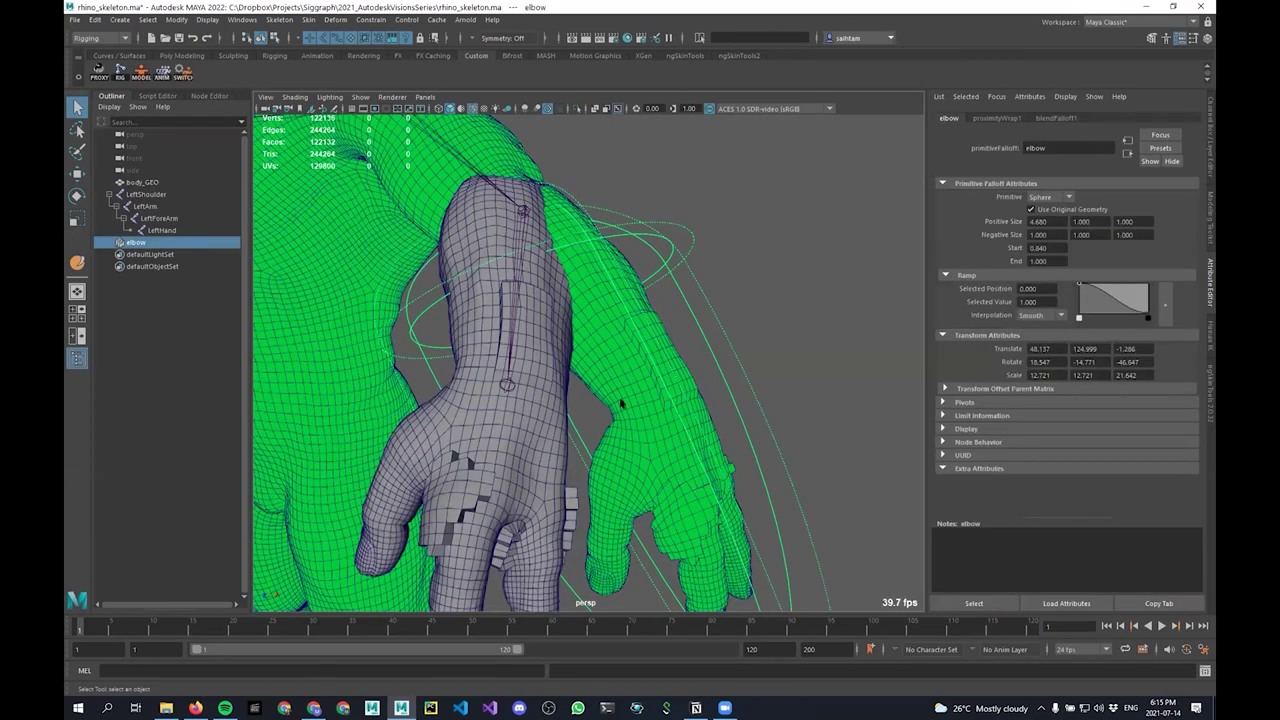
left_click(622, 402)
key("F11")
left_click_drag(600, 367, 646, 451)
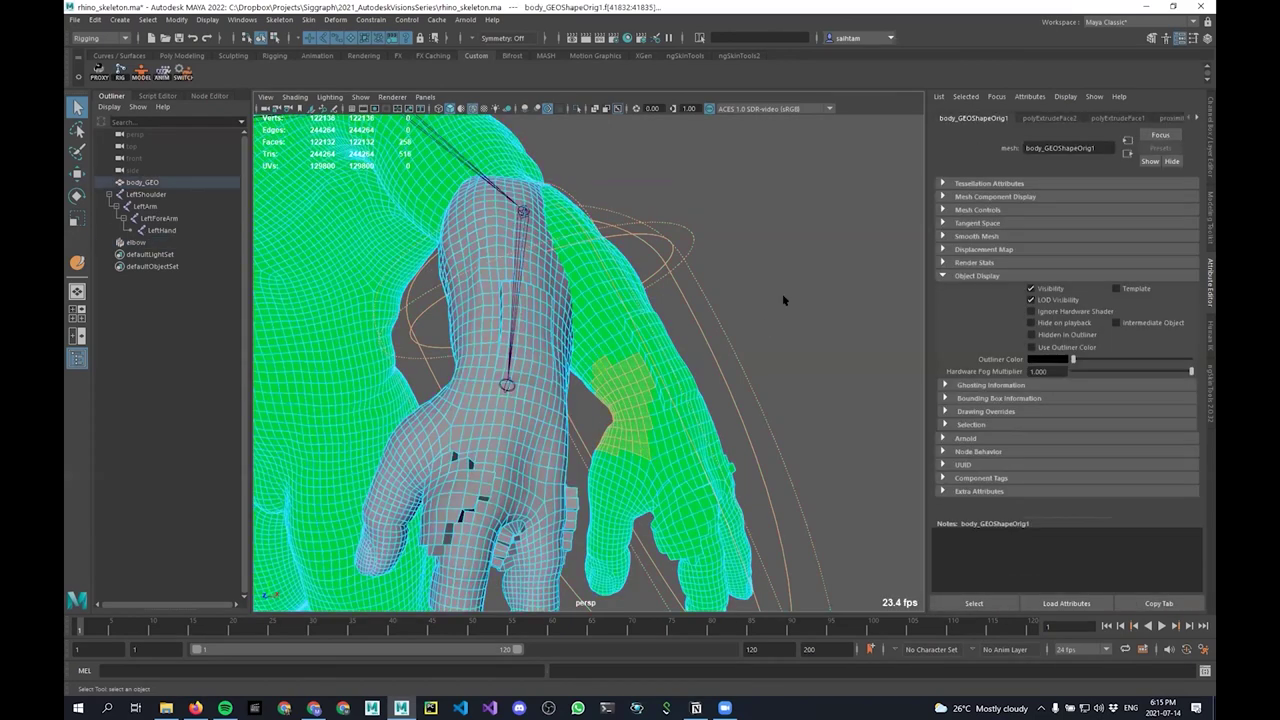
right_click_drag(786, 301, 787, 355, "shift")
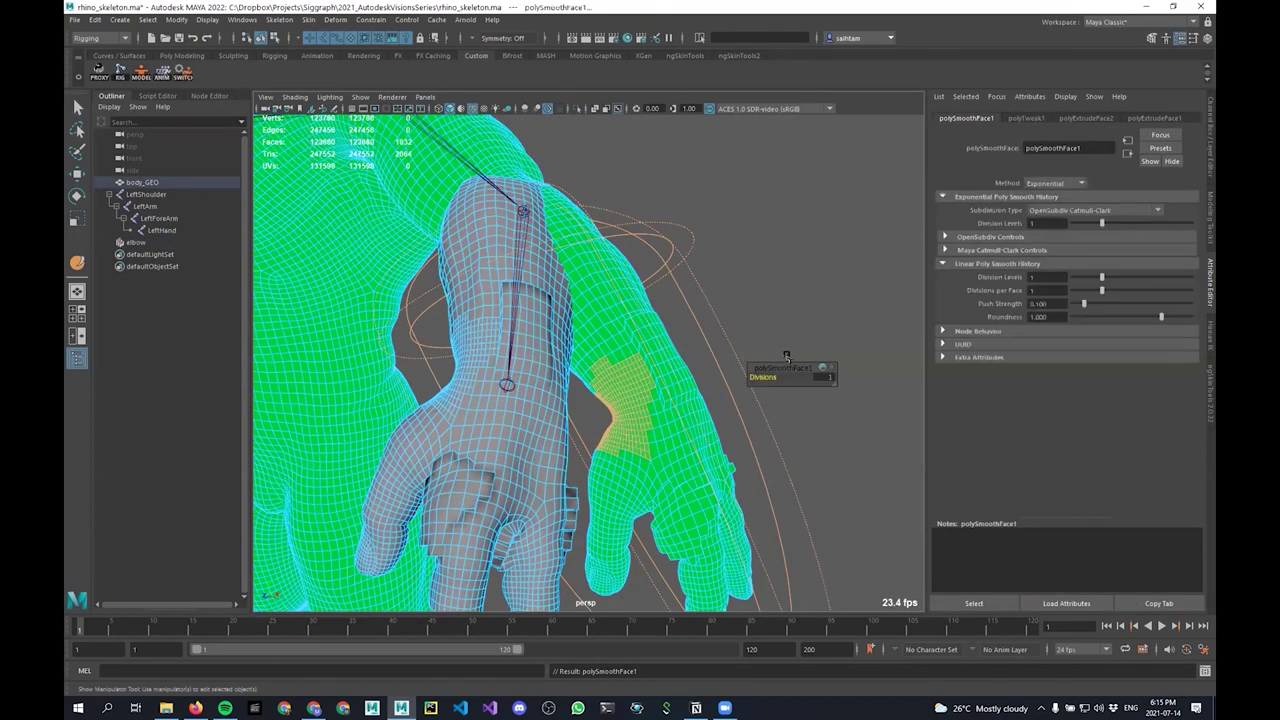
Select a patch of faces on the back of the original mesh's hand and repeat the smooth with 1 division
middle_click_drag(656, 418, 662, 376, "alt")
scroll(662, 376, "up", 1)
left_click_drag(636, 364, 658, 422)
key("g")
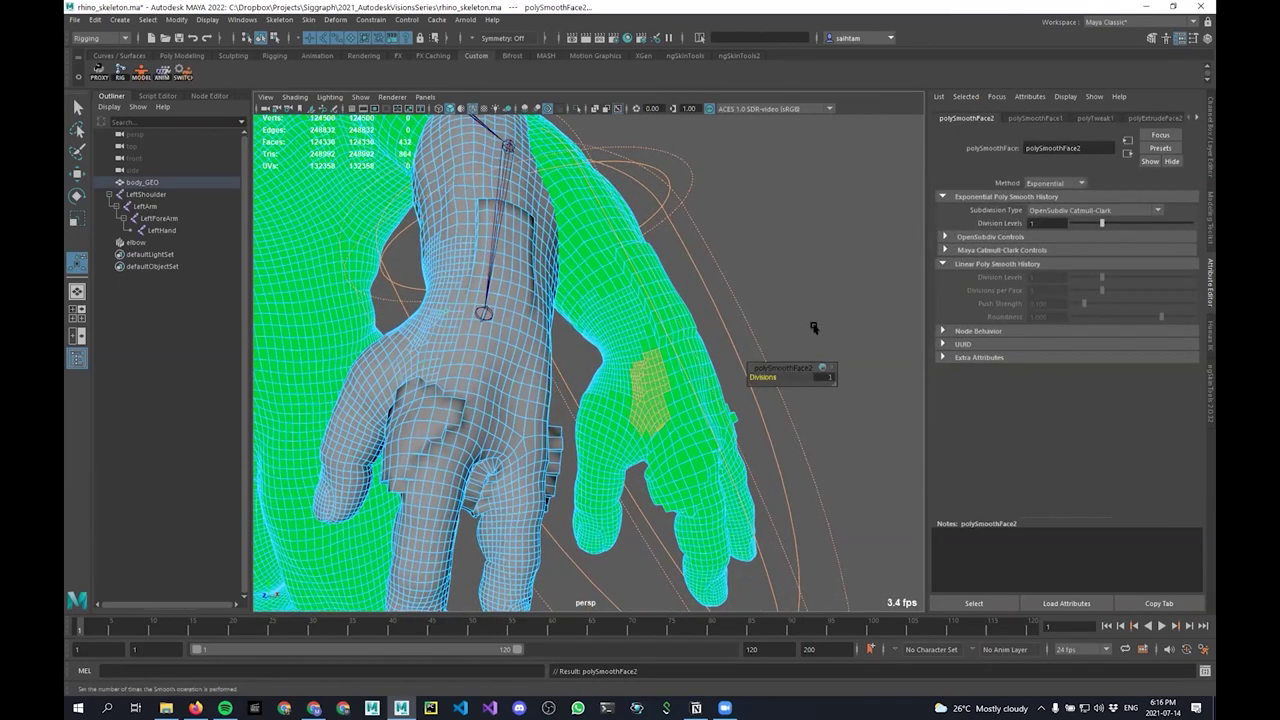